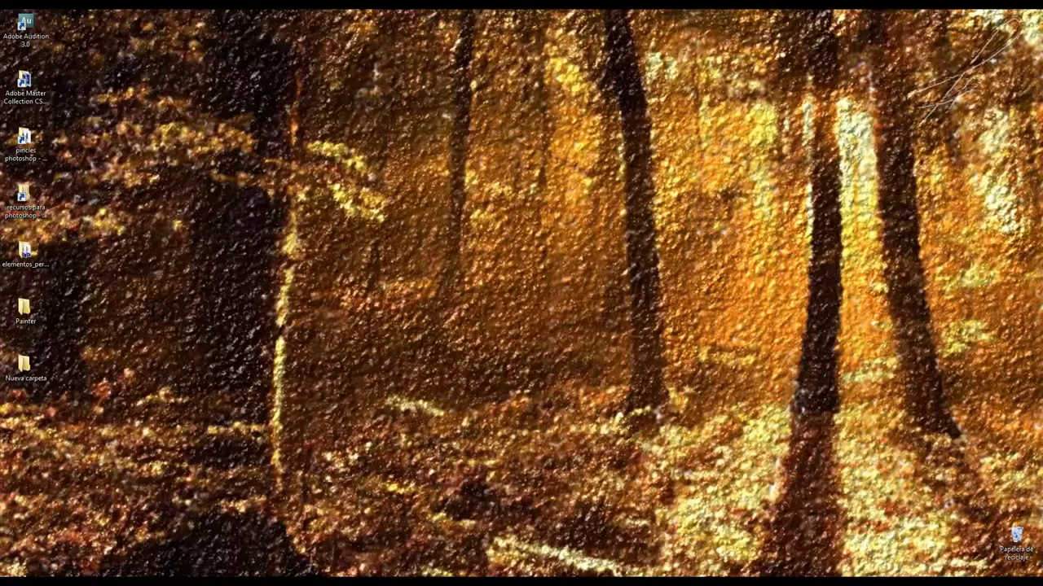
- Launch Corel Painter 11 and close its welcome screen
key(super)
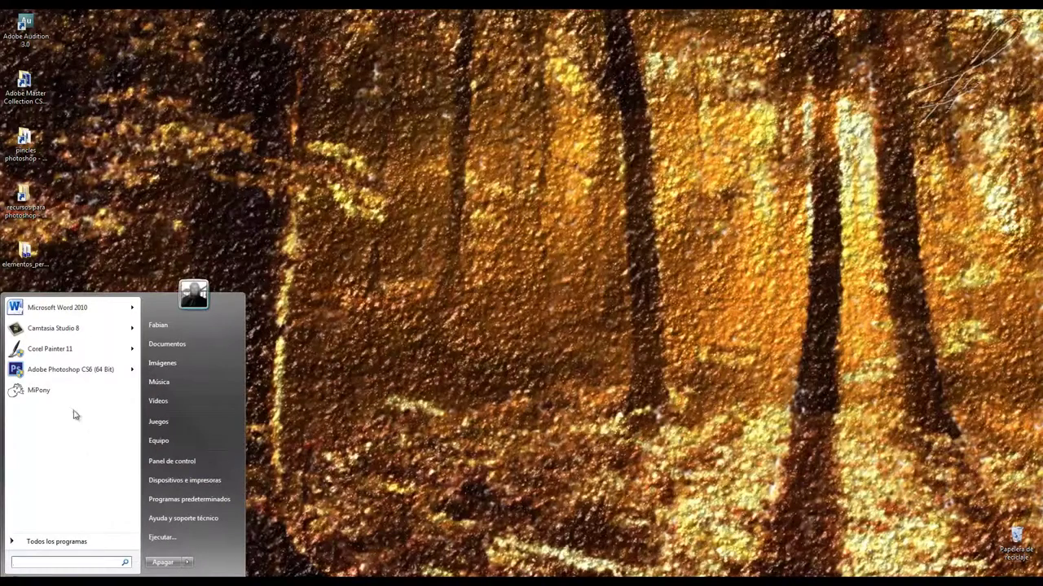
mouse_move(57, 361)
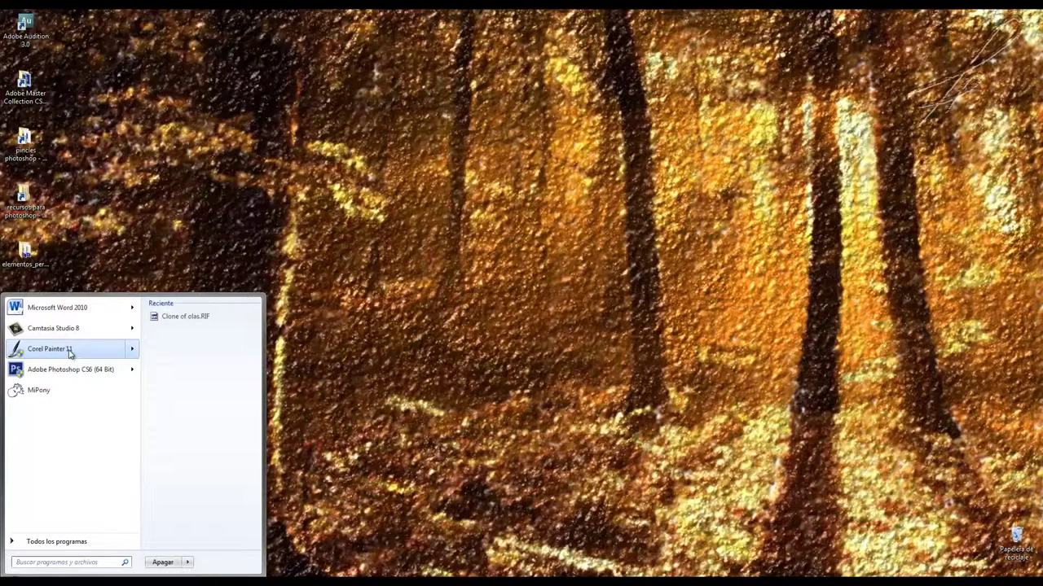
click(70, 351)
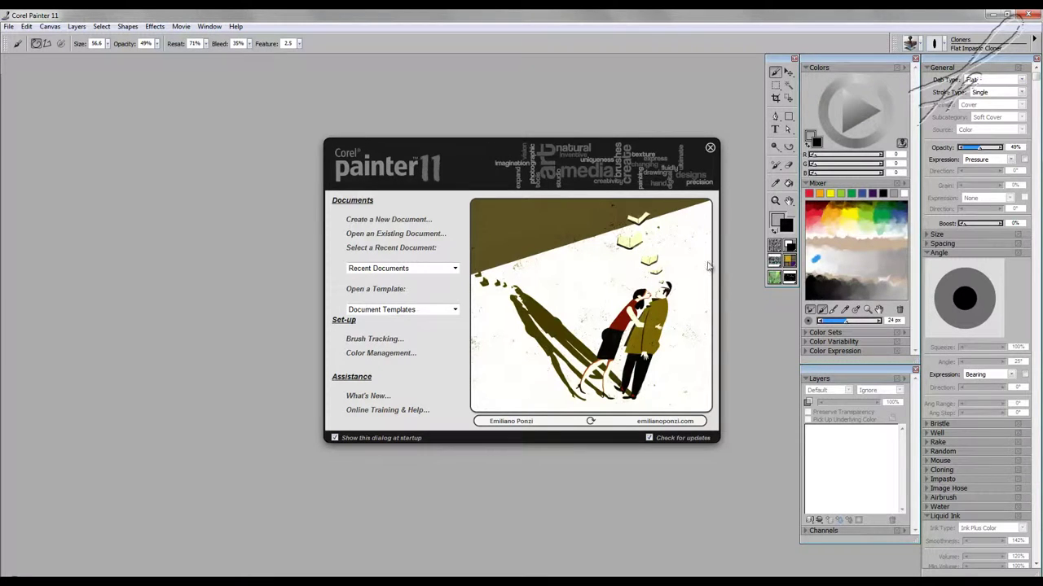
click(710, 151)
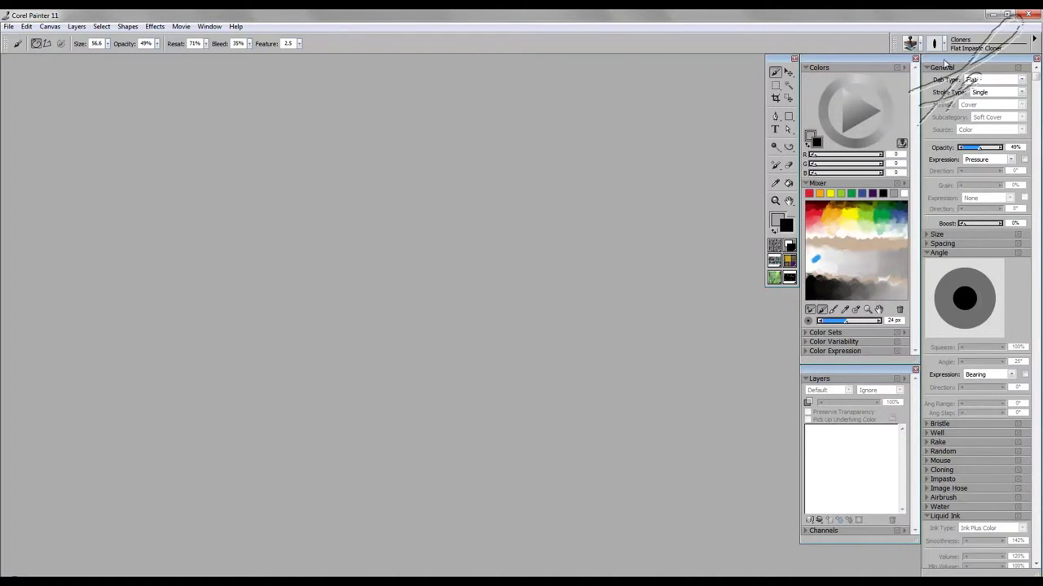
- Choose the Bristle Brush Cloner variant from the Cloners brush category
click(913, 44)
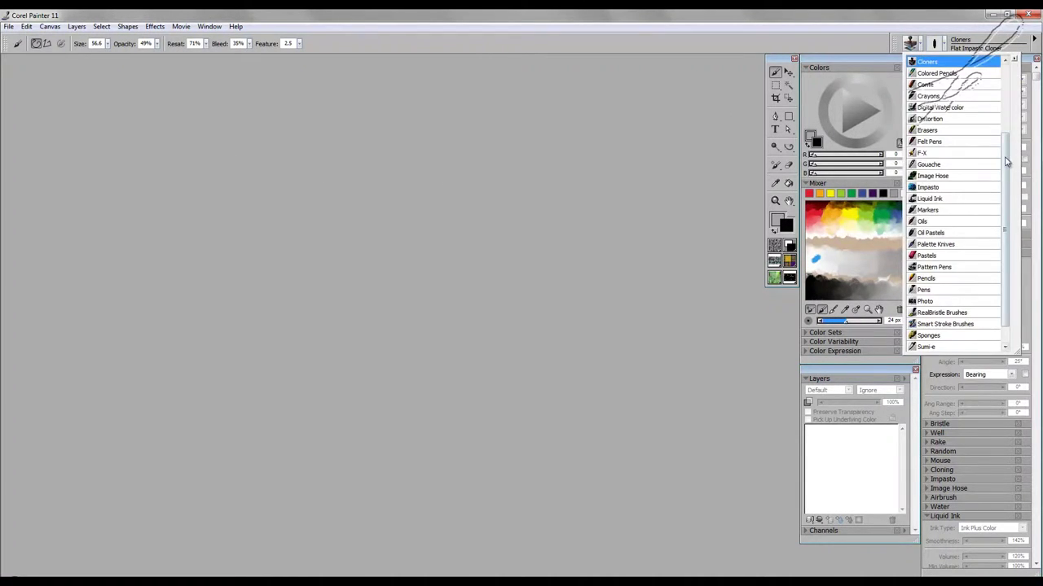
mouse_move(1004, 94)
mouse_down()
mouse_move(1010, 204)
mouse_move(1003, 90)
mouse_up()
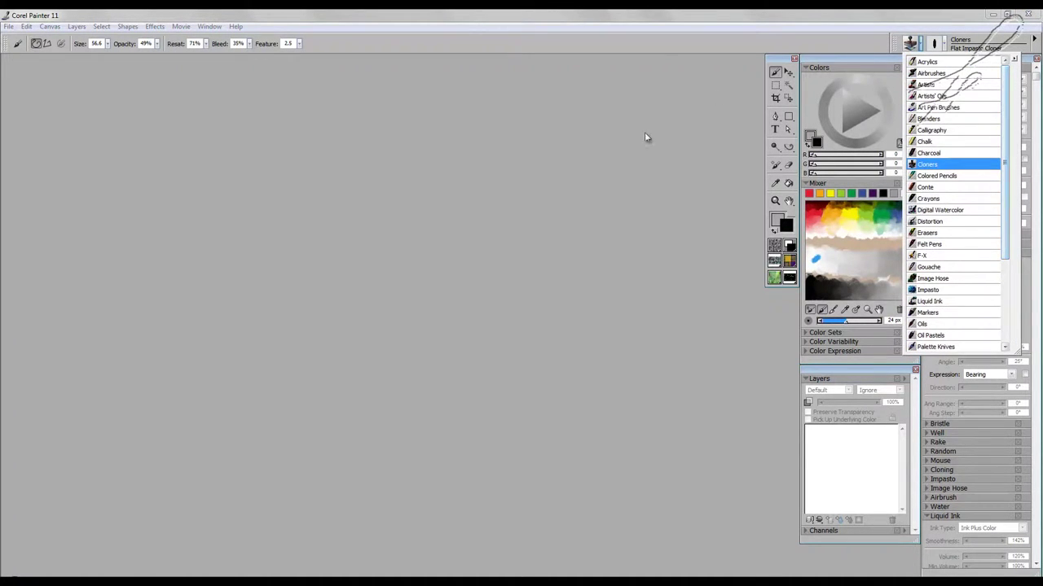
click(659, 48)
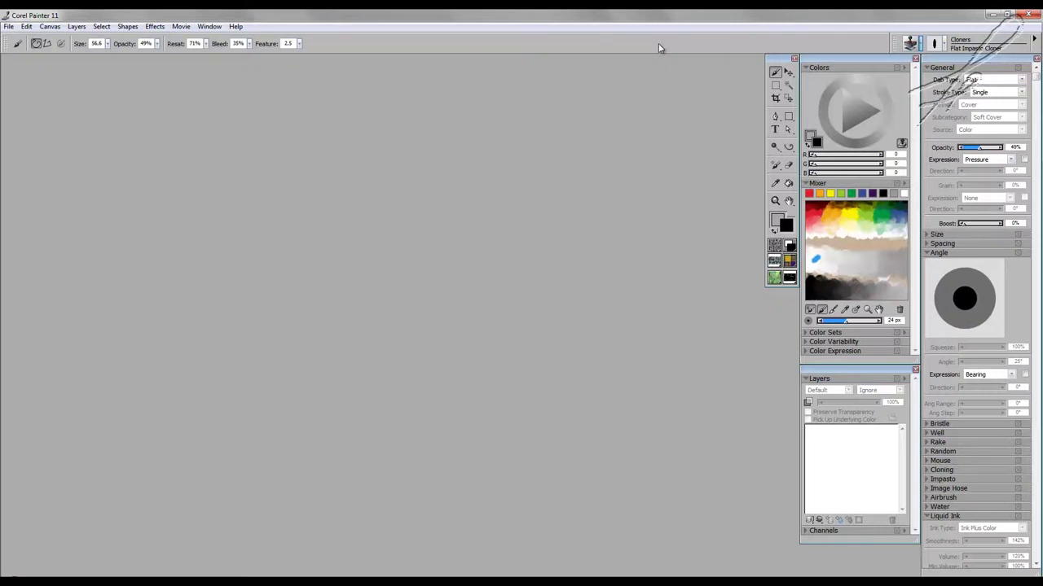
click(923, 47)
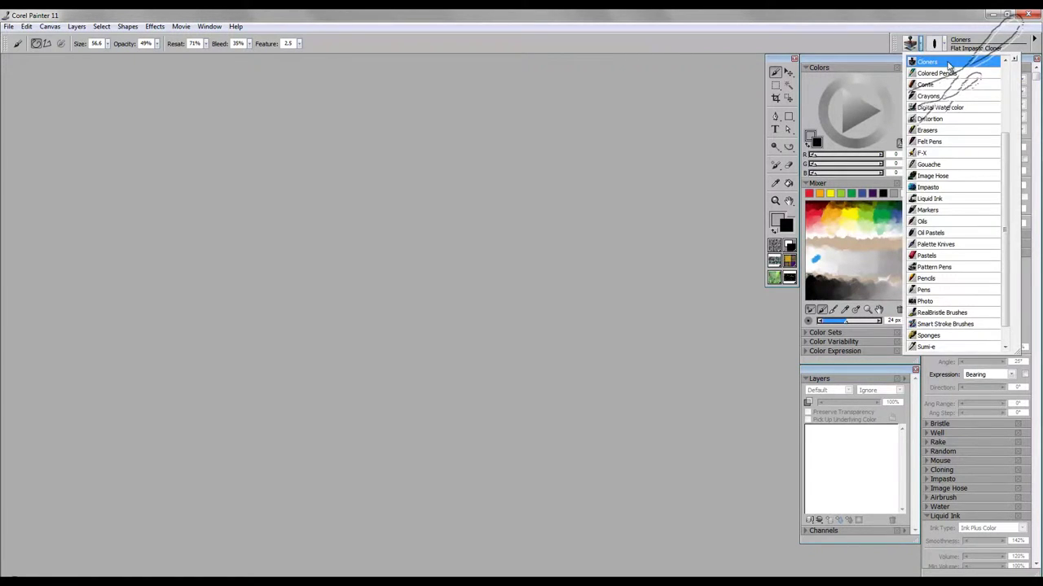
click(947, 63)
click(947, 47)
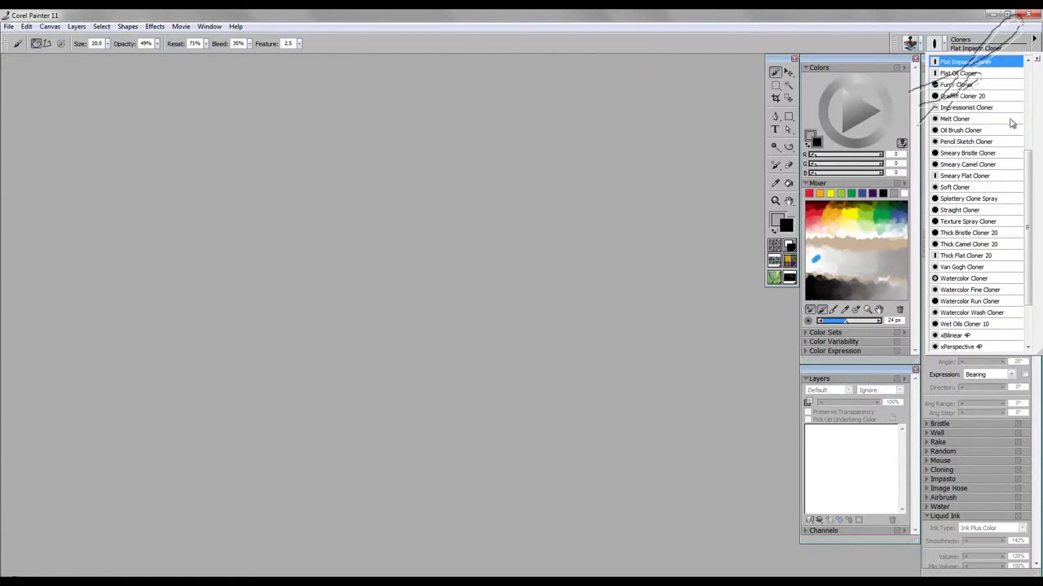
drag(1031, 167, 1026, 88)
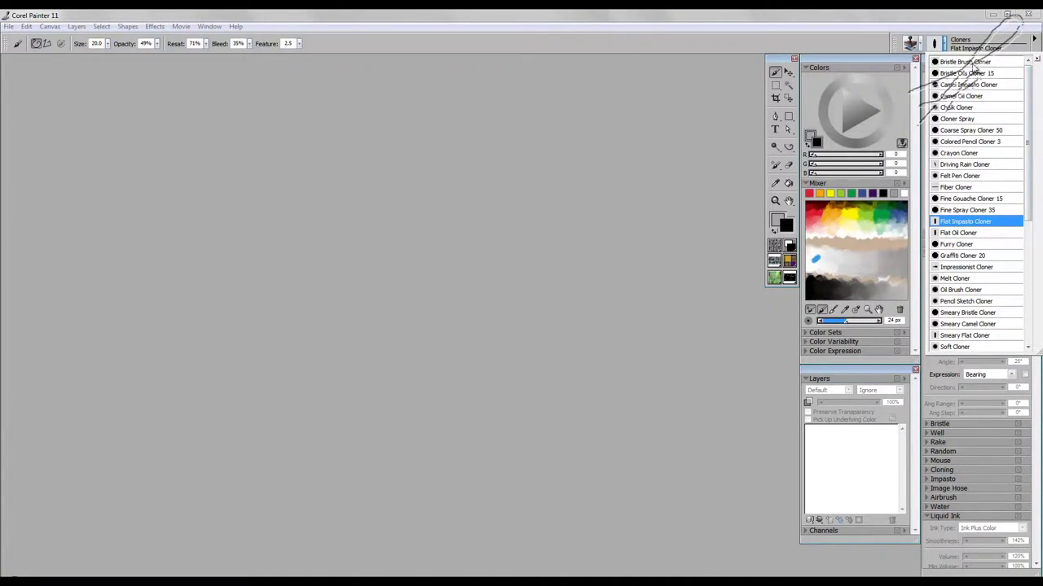
click(973, 63)
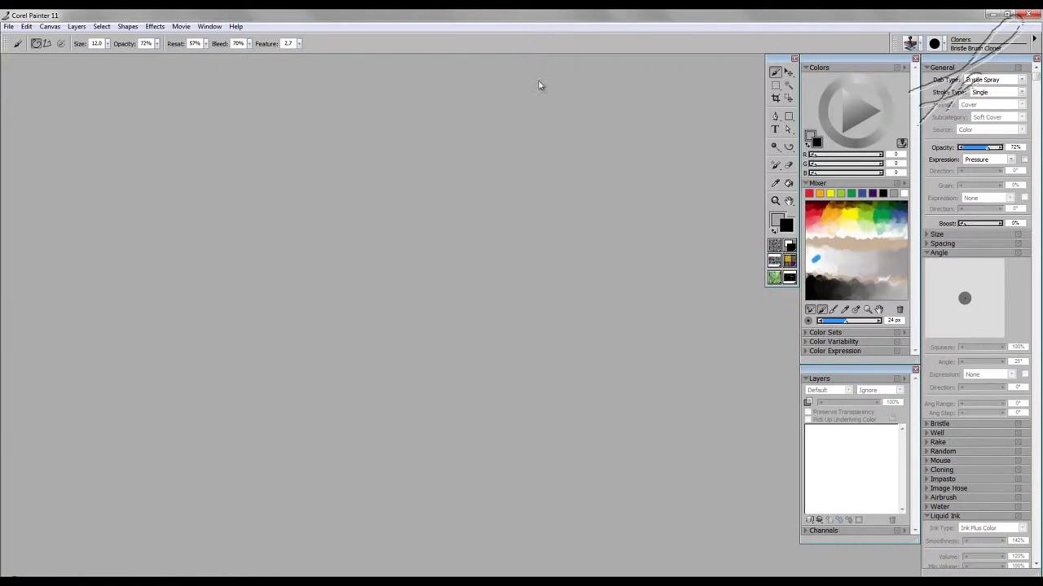
- Open Algarve, Portugal.jpg from the Beach, Carrapateira, Algarve, Portugal folder and enlarge its window to fit the whole photo
click(9, 28)
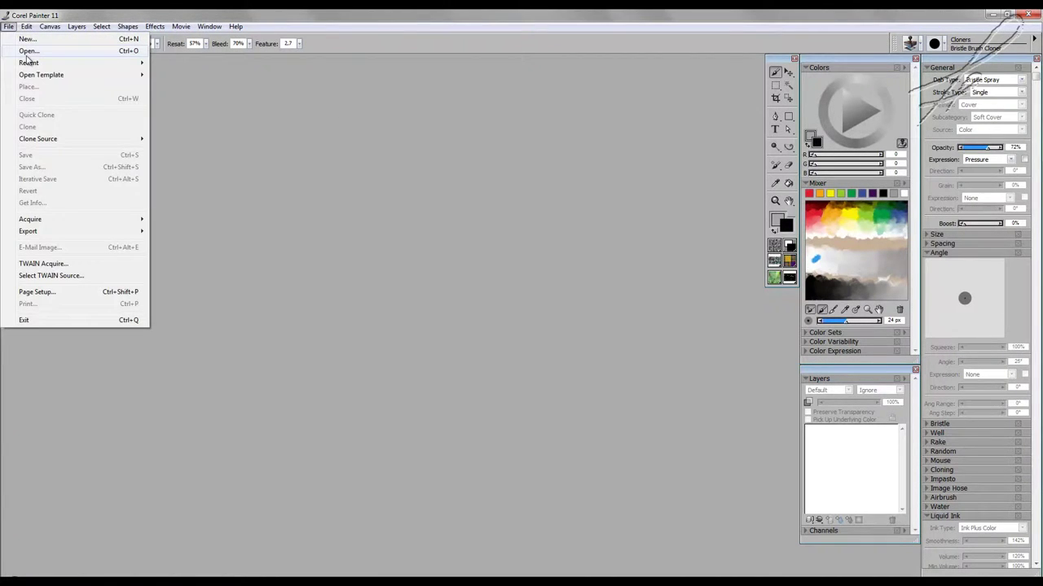
mouse_move(236, 26)
mouse_move(9, 26)
click(35, 51)
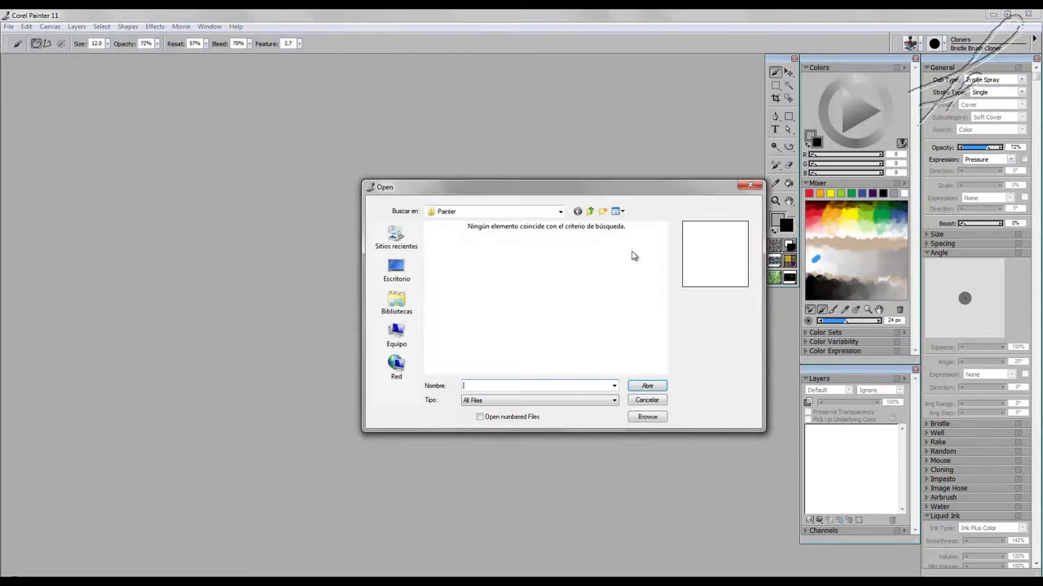
click(397, 332)
double_click(494, 280)
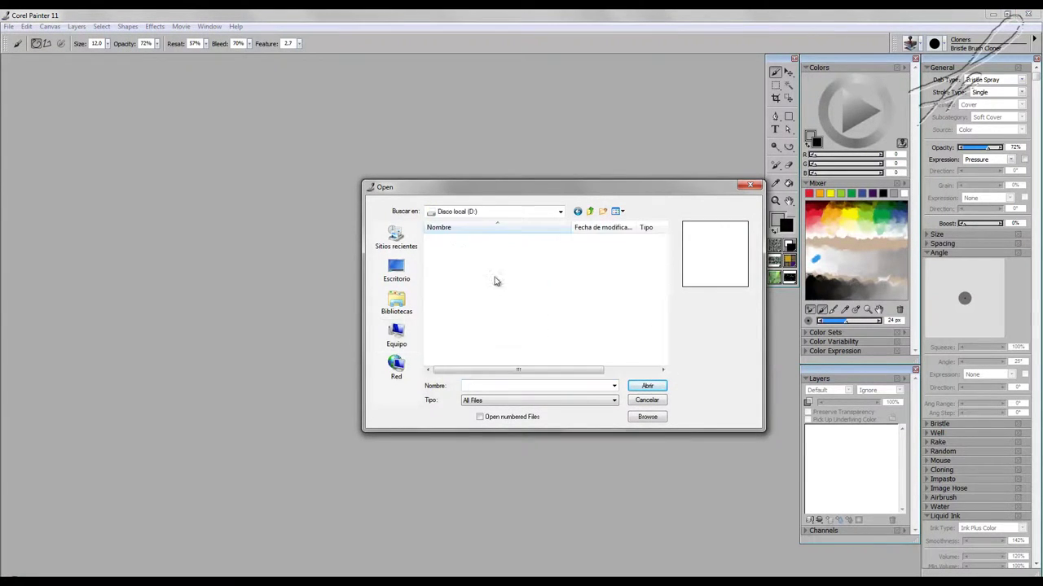
double_click(464, 314)
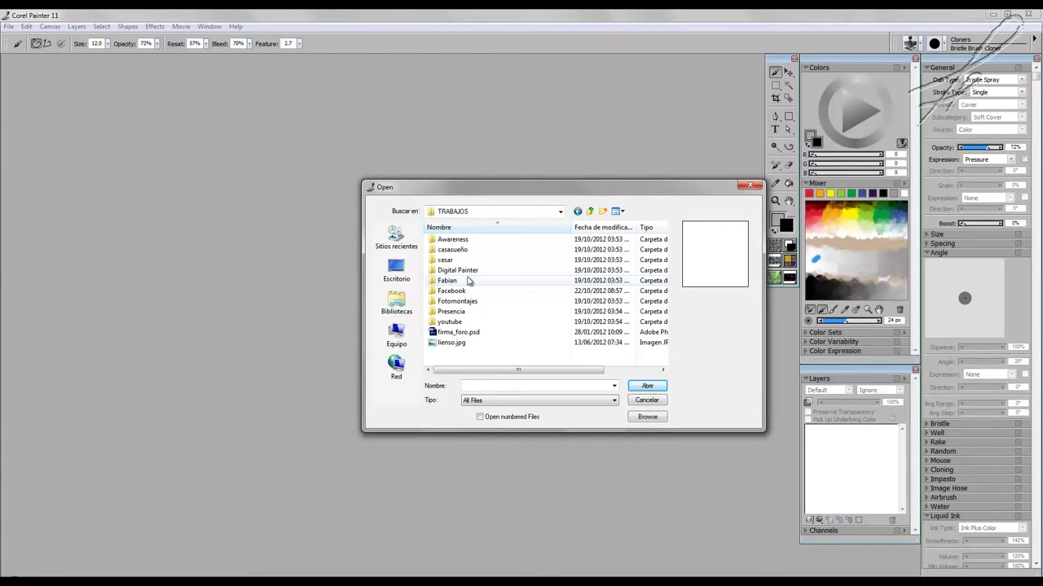
double_click(468, 271)
double_click(457, 261)
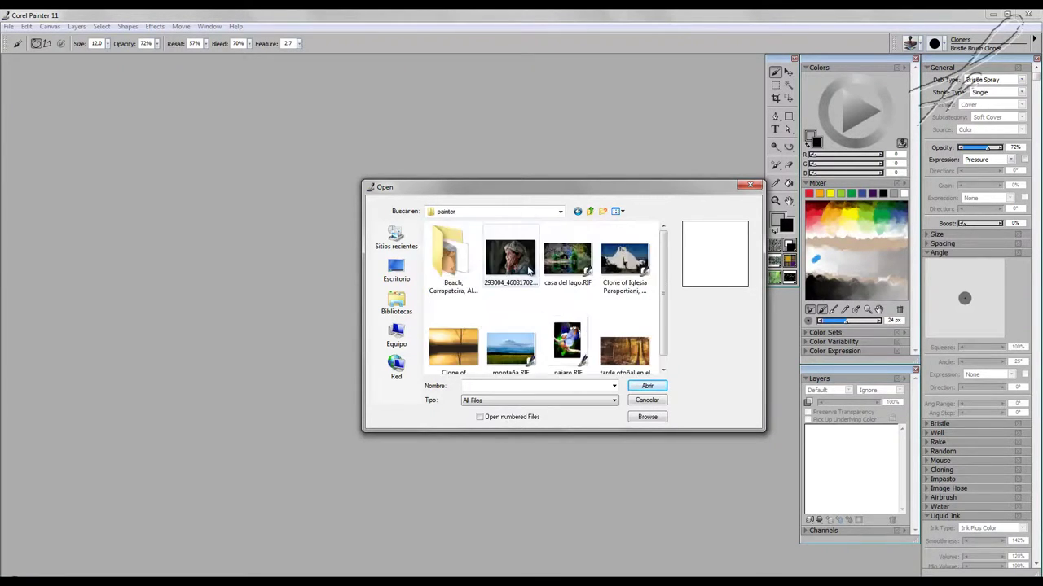
double_click(456, 262)
click(455, 262)
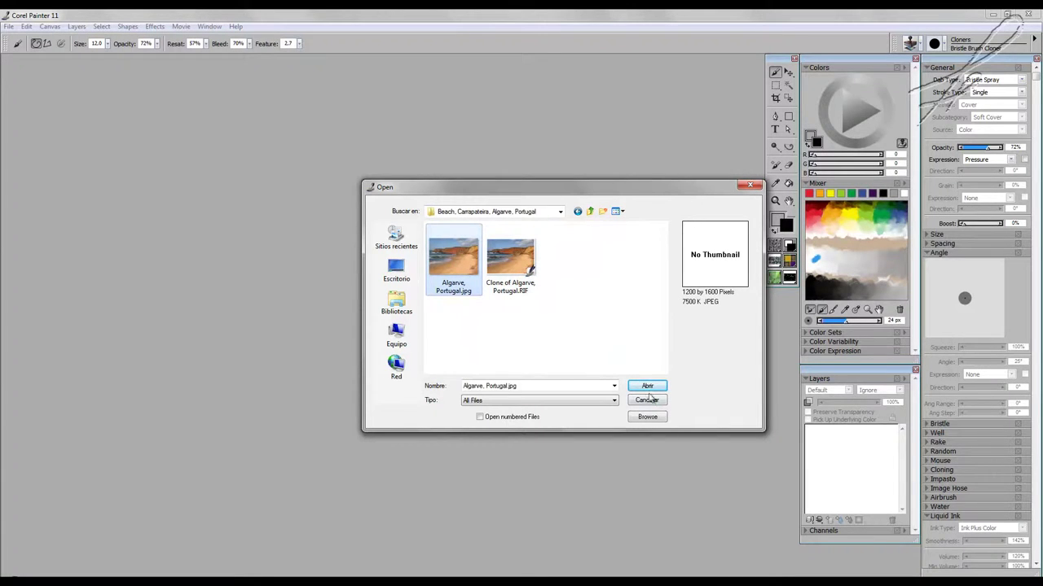
click(645, 386)
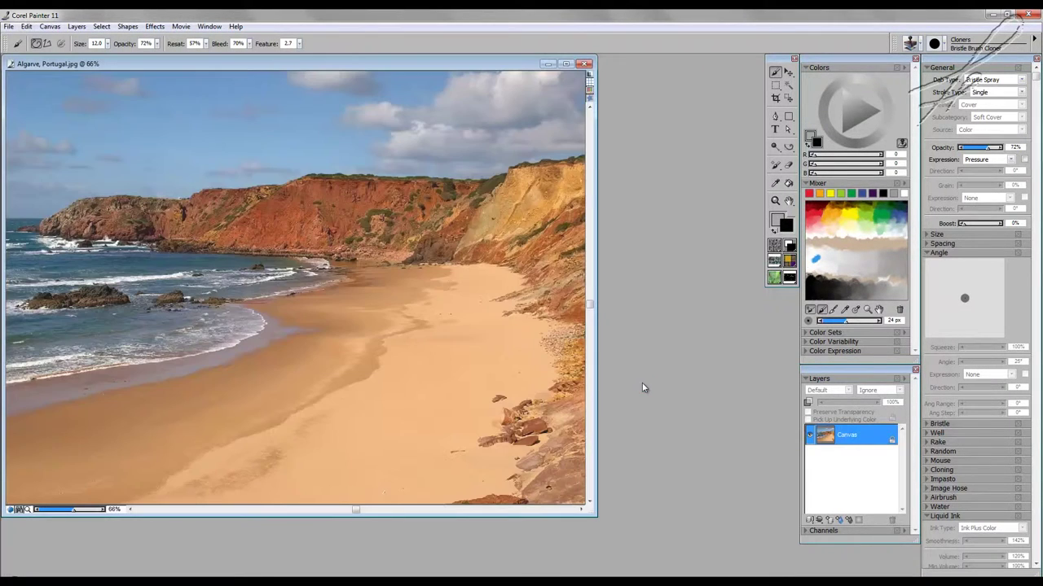
drag(594, 522, 742, 572)
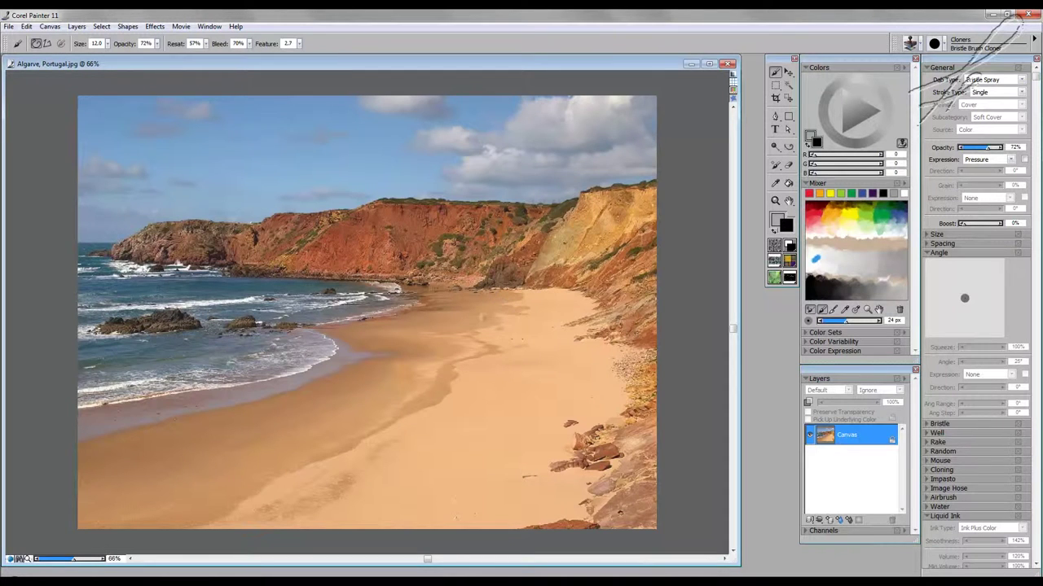
- Create a quick clone of the beach photo, minimize the original, and enlarge and reposition the clone's window
click(9, 26)
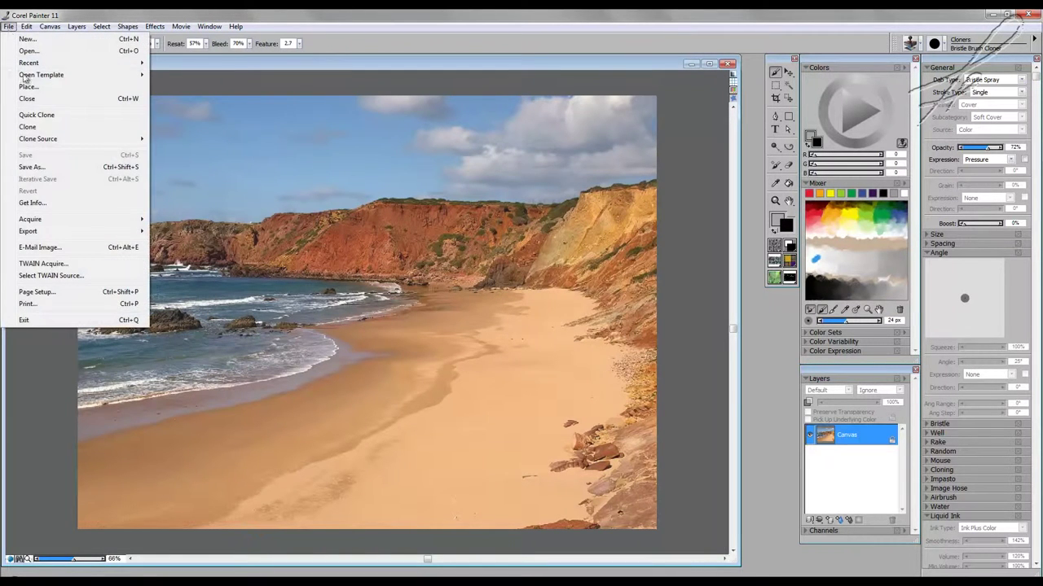
click(46, 115)
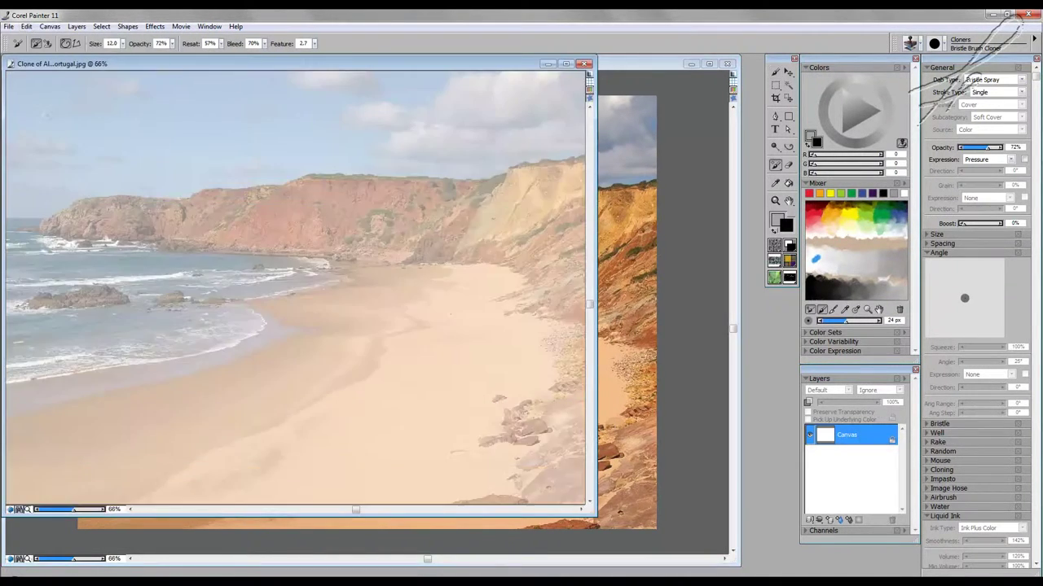
click(692, 65)
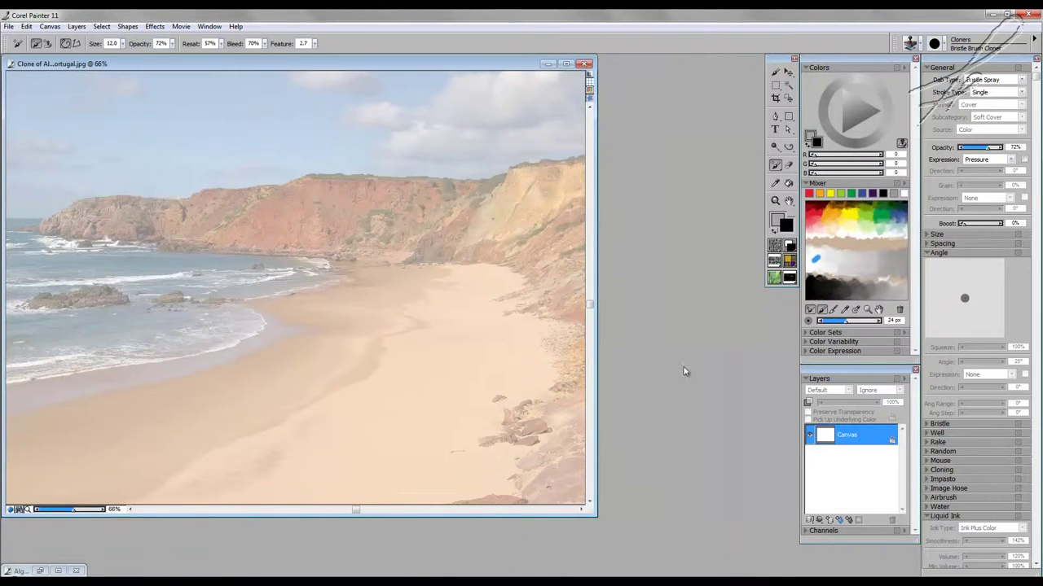
drag(597, 516, 711, 562)
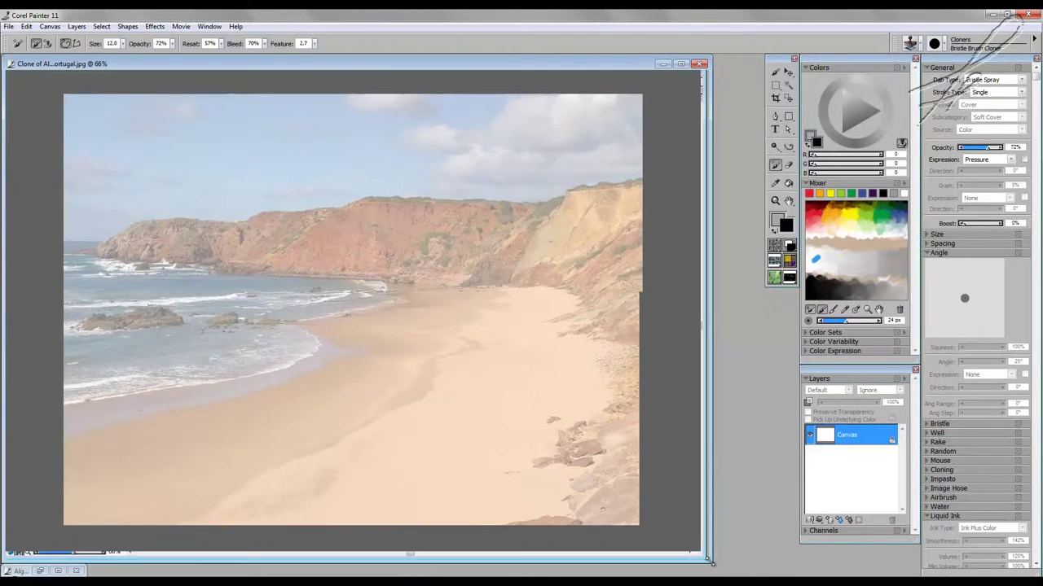
mouse_move(366, 63)
mouse_down()
mouse_move(393, 77)
mouse_move(399, 65)
mouse_up()
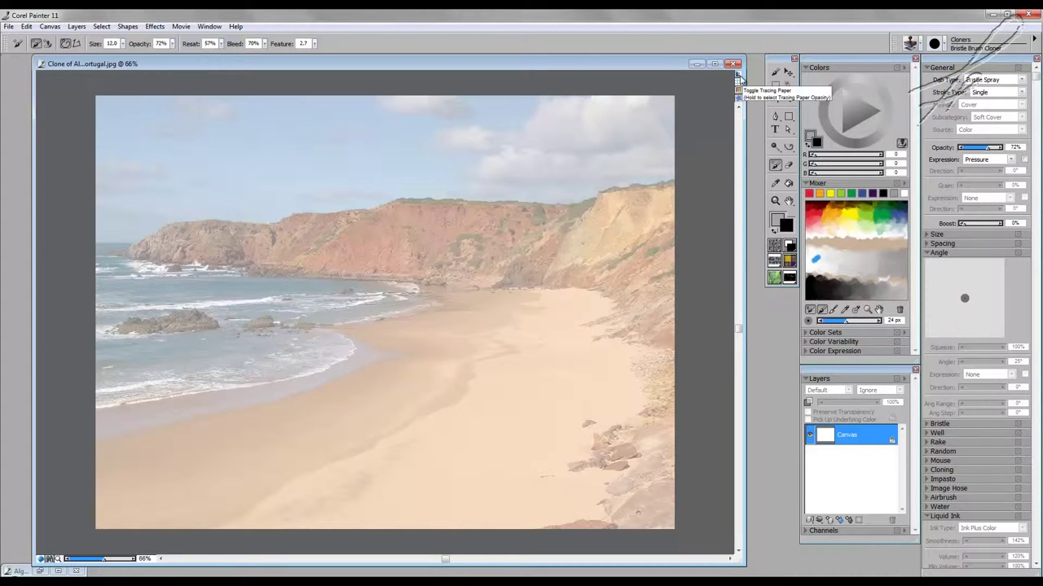
- Turn the clone's tracing paper off to inspect the blank canvas, and turn it back on
click(738, 75)
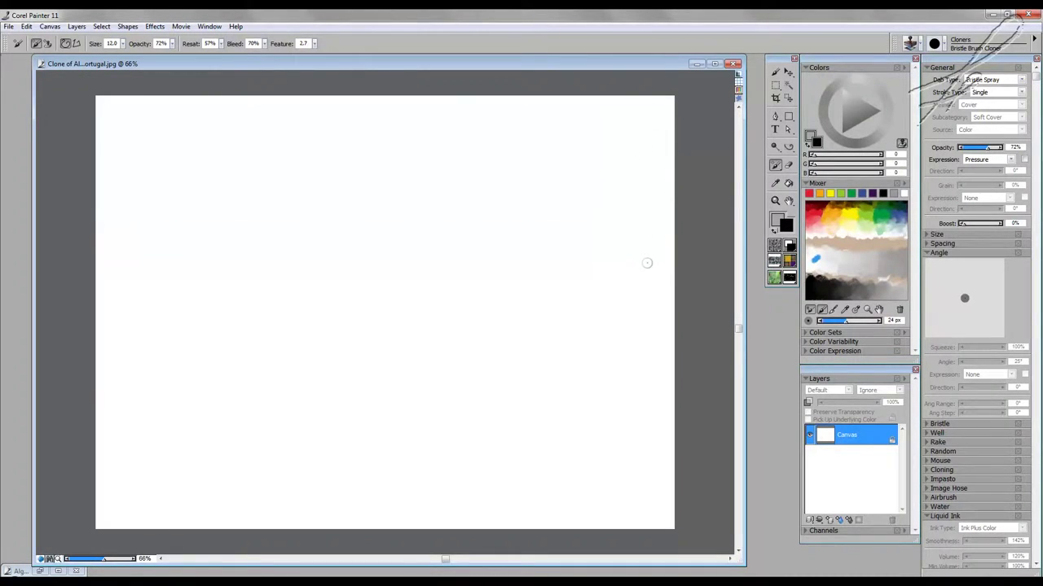
click(738, 75)
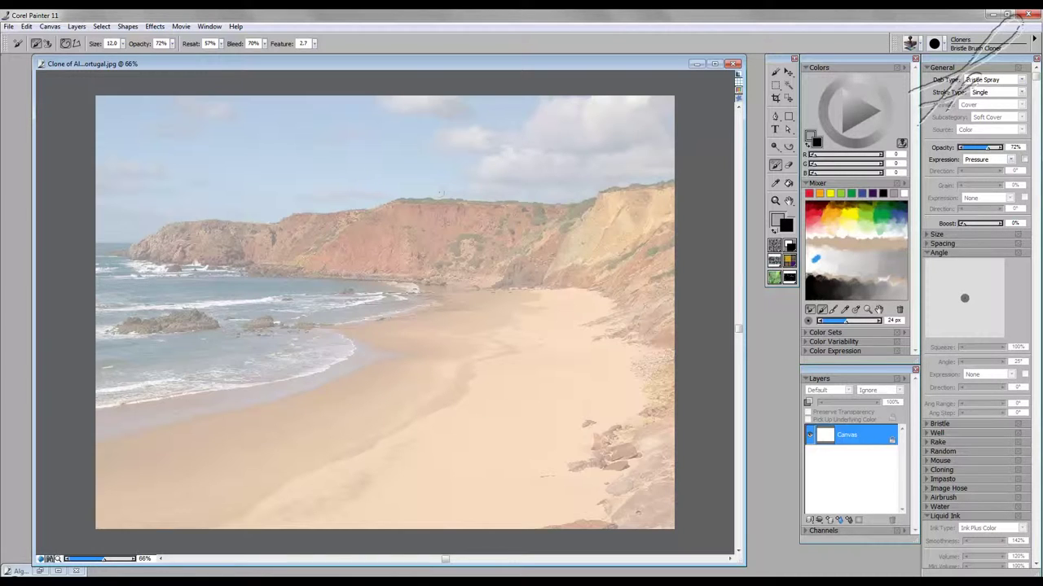
- Set the cloner brush size to 149.2 and paint test strokes over the cliffs and the upper beach
click(121, 44)
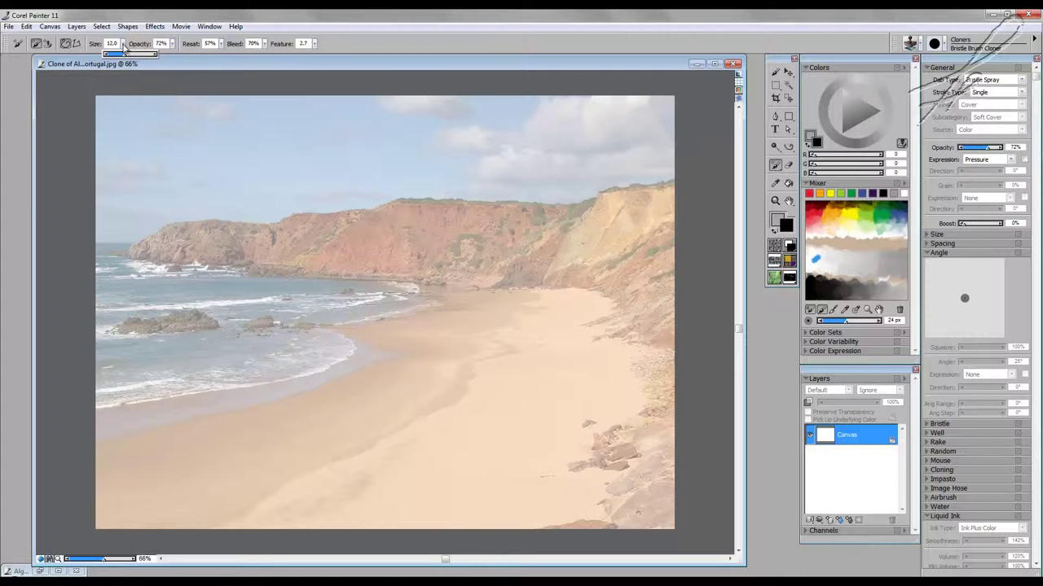
drag(150, 55, 151, 55)
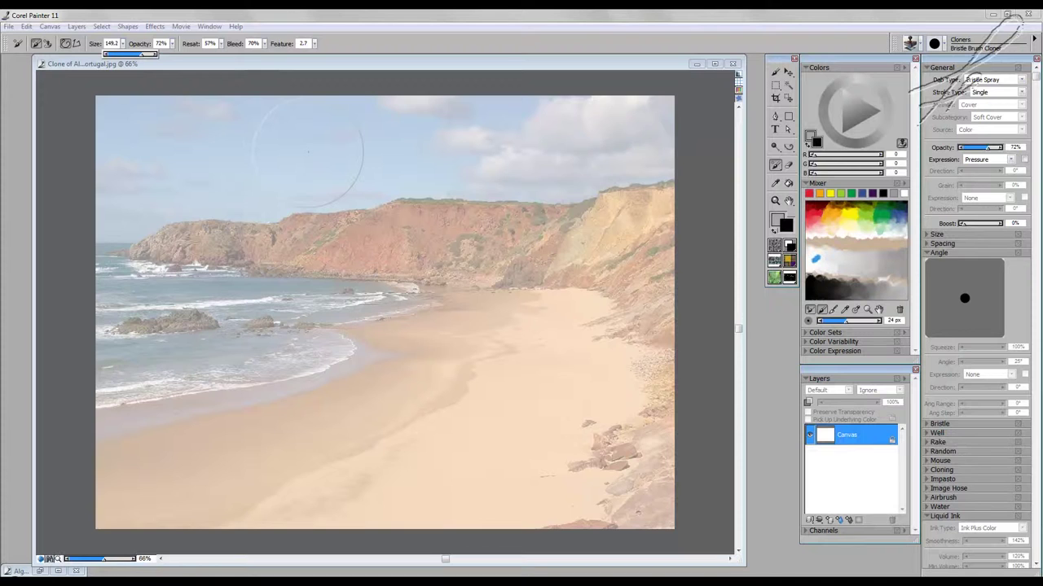
mouse_move(534, 289)
mouse_down()
mouse_move(558, 271)
mouse_move(582, 329)
mouse_up()
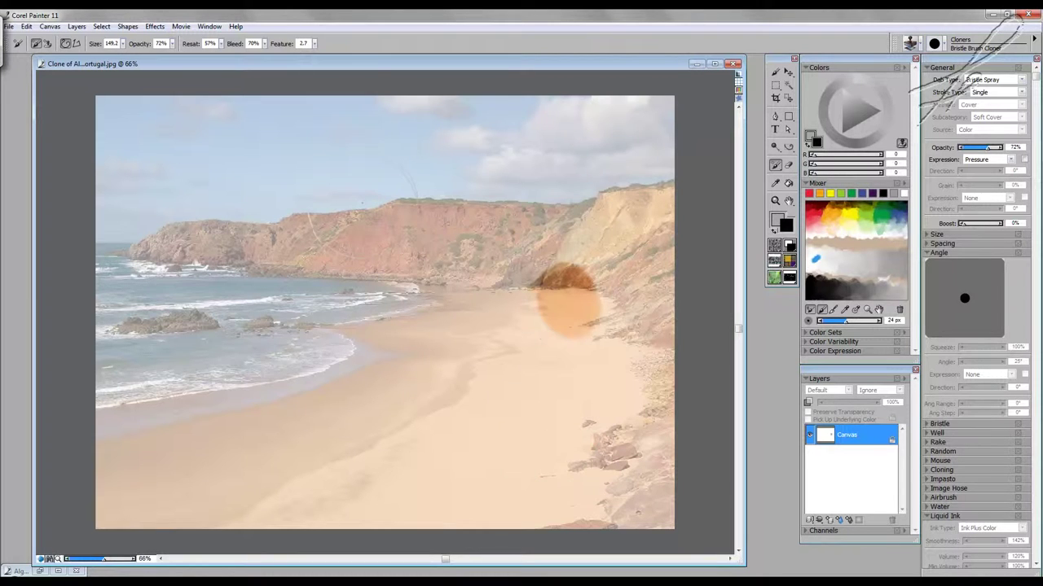
drag(358, 222, 371, 226)
mouse_move(373, 244)
mouse_down()
mouse_move(419, 246)
mouse_move(437, 289)
mouse_move(420, 318)
mouse_up()
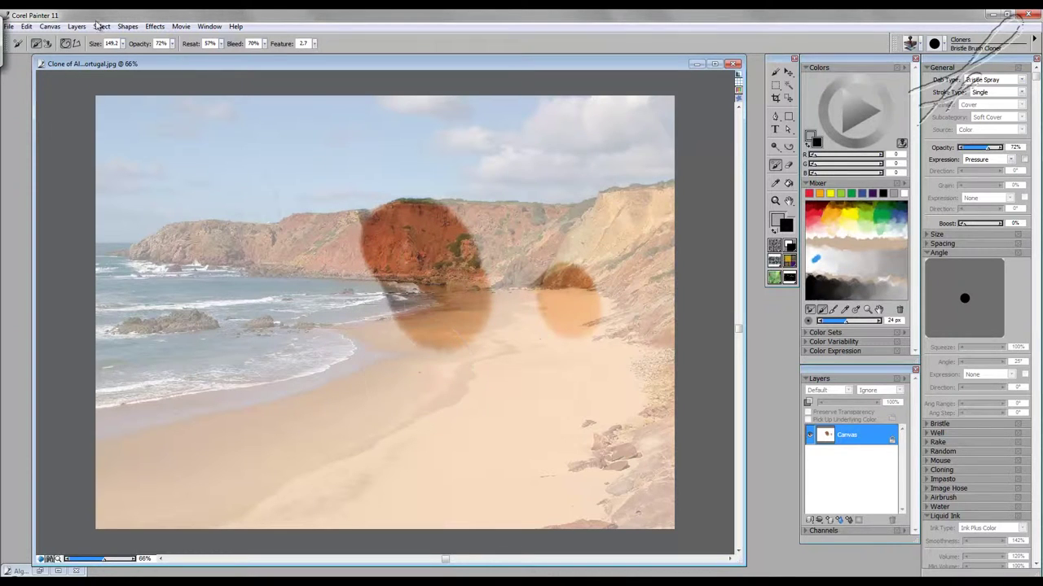
- Reduce the brush size to 2.9 and undo the test strokes on the clone
drag(123, 45, 106, 55)
click(29, 26)
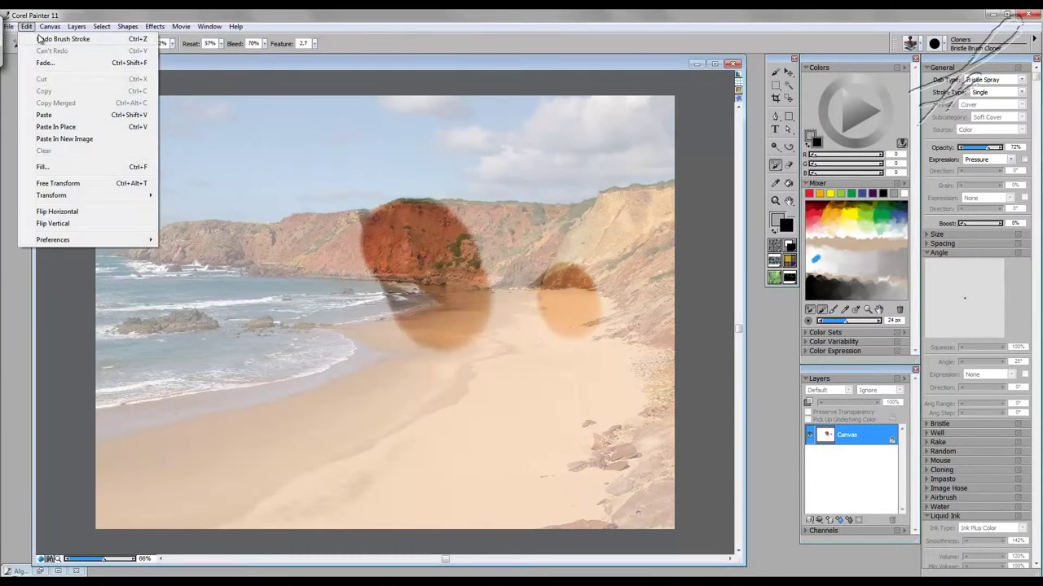
click(45, 37)
click(29, 26)
click(45, 36)
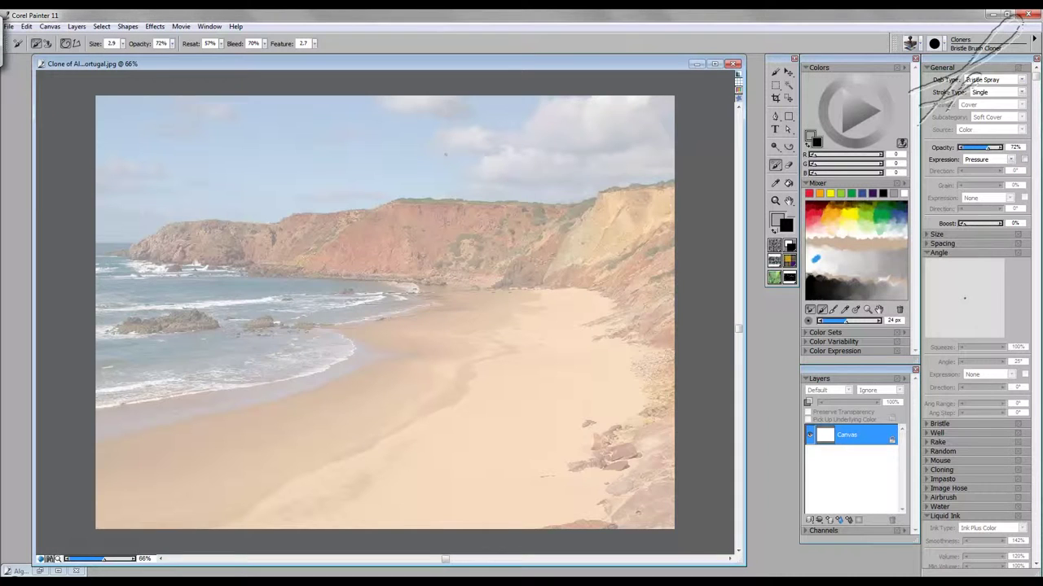
- Set the cloner brush size to 25.3
click(124, 47)
drag(134, 57, 139, 61)
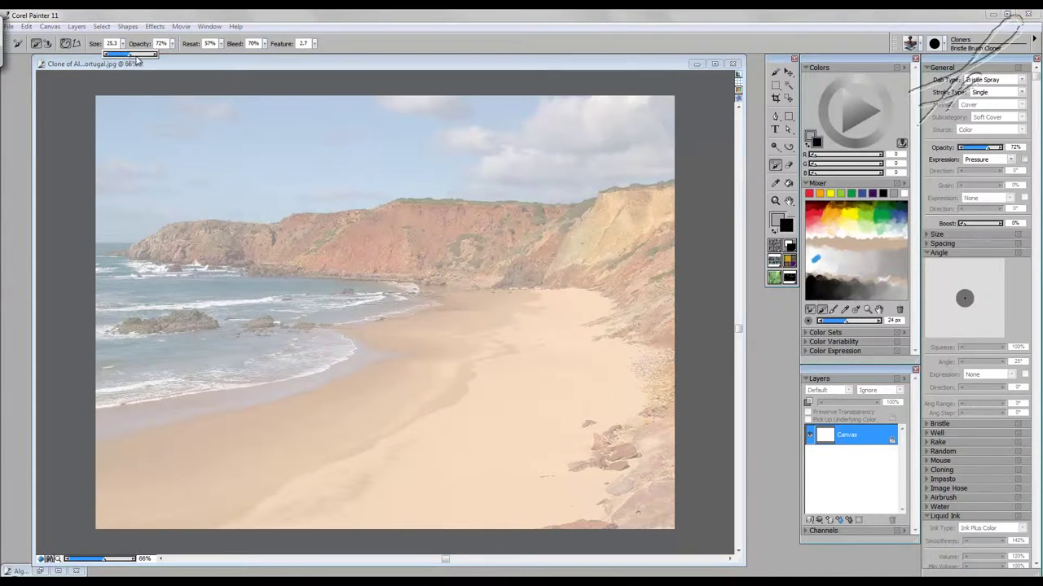
click(264, 75)
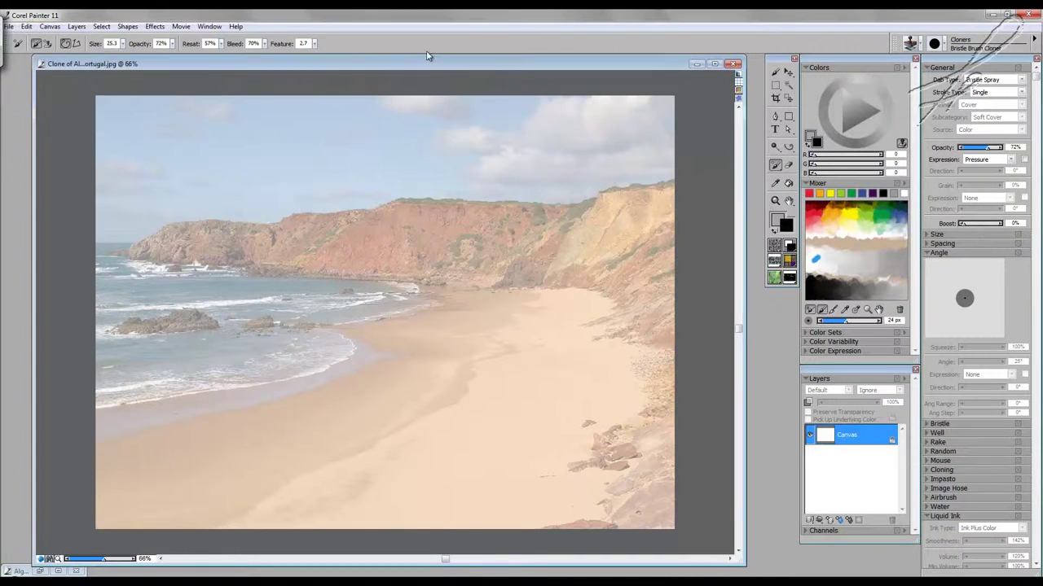
- Set the cloner brush opacity to 100%
click(174, 46)
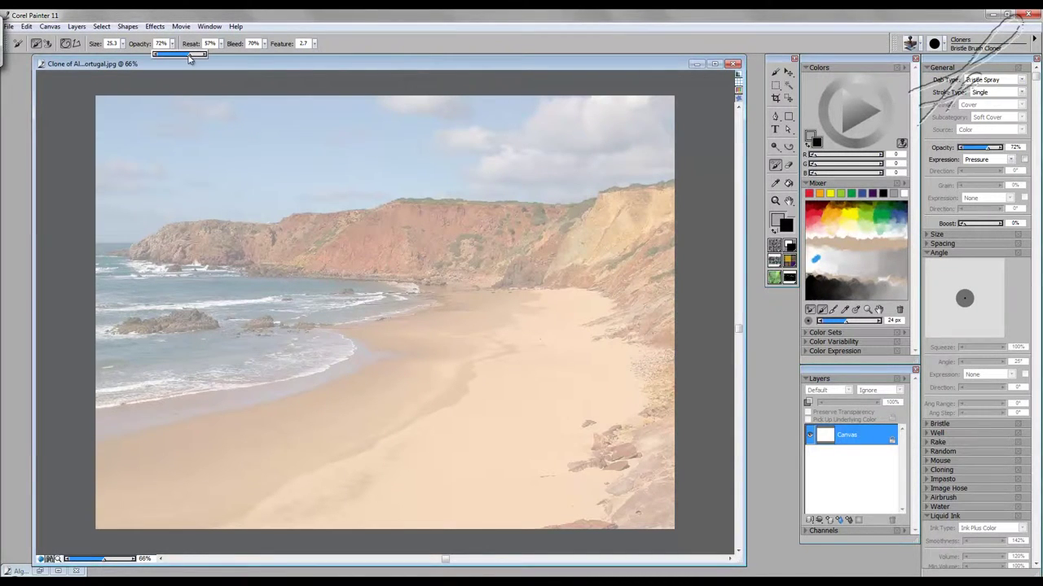
drag(189, 59, 216, 59)
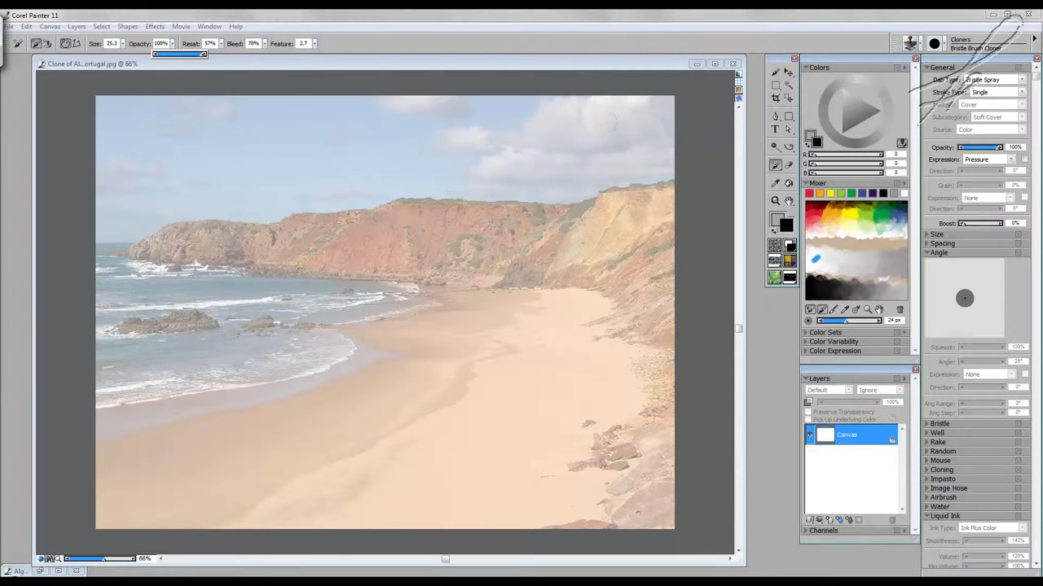
click(436, 57)
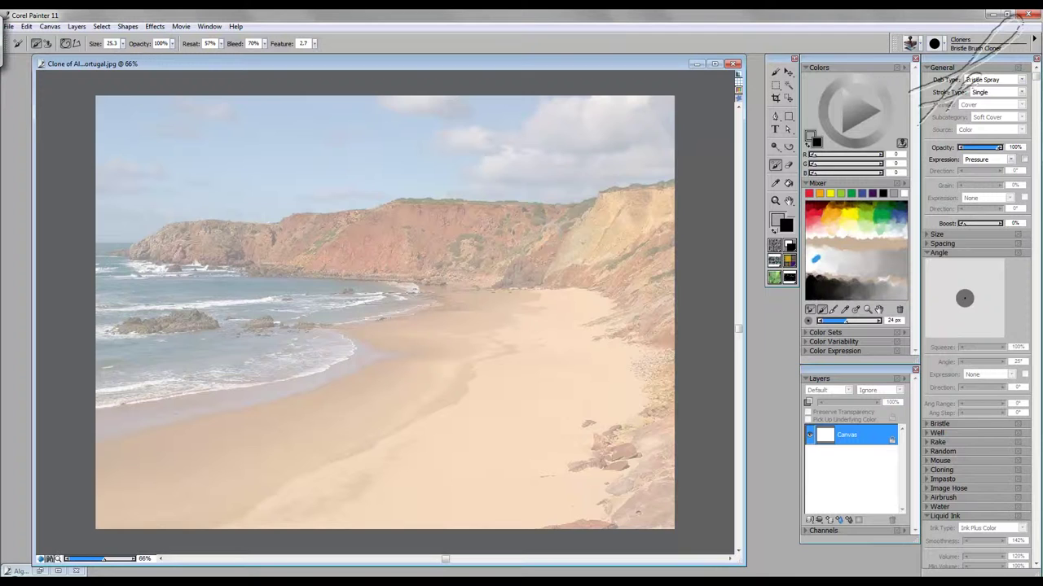
- Rotate the canvas view 25° counter-clockwise so the cliff line slopes up diagonally
alt+click(519, 234)
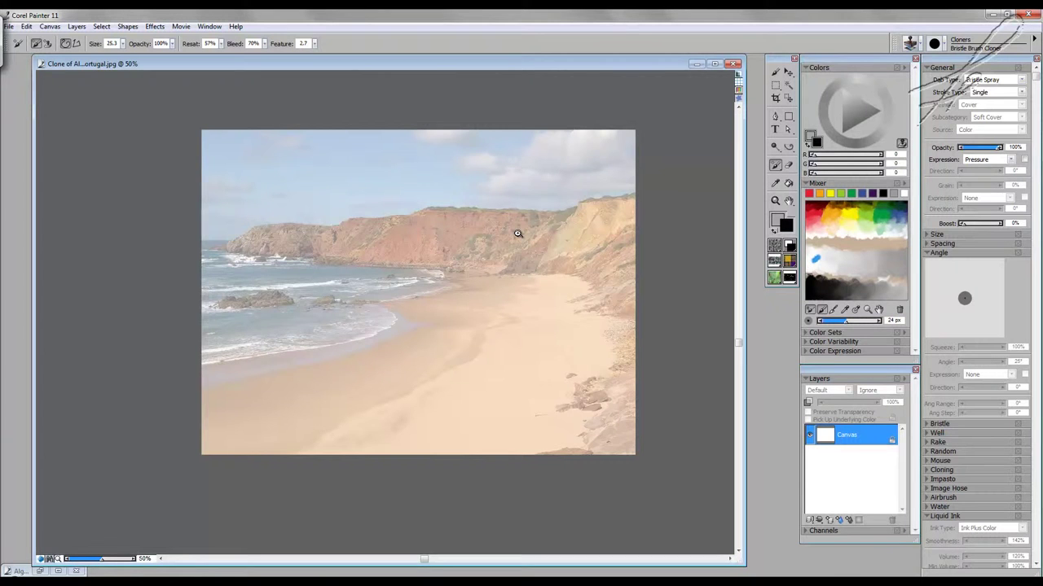
click(517, 234)
click(517, 234)
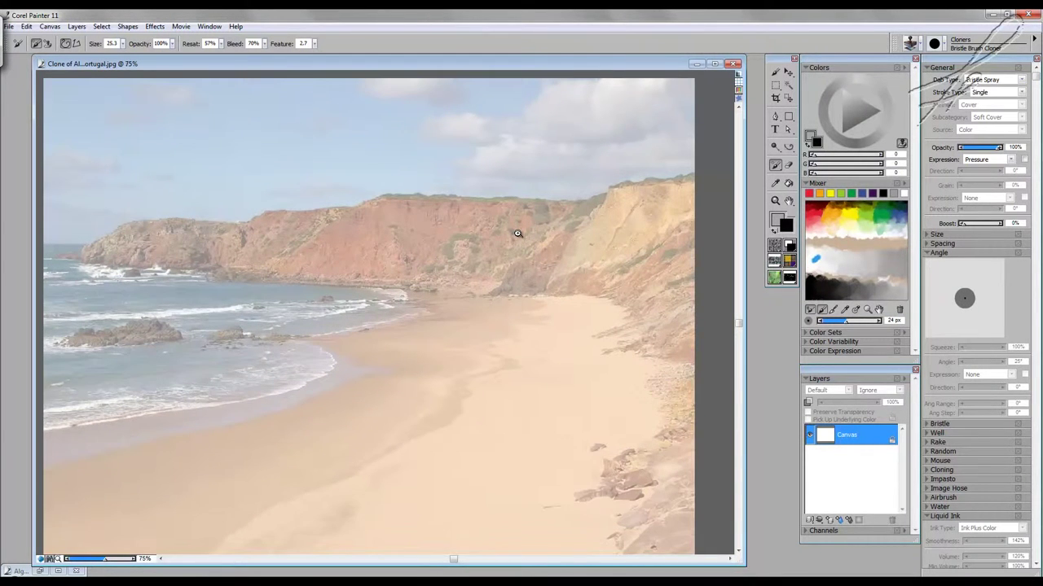
alt+click(516, 234)
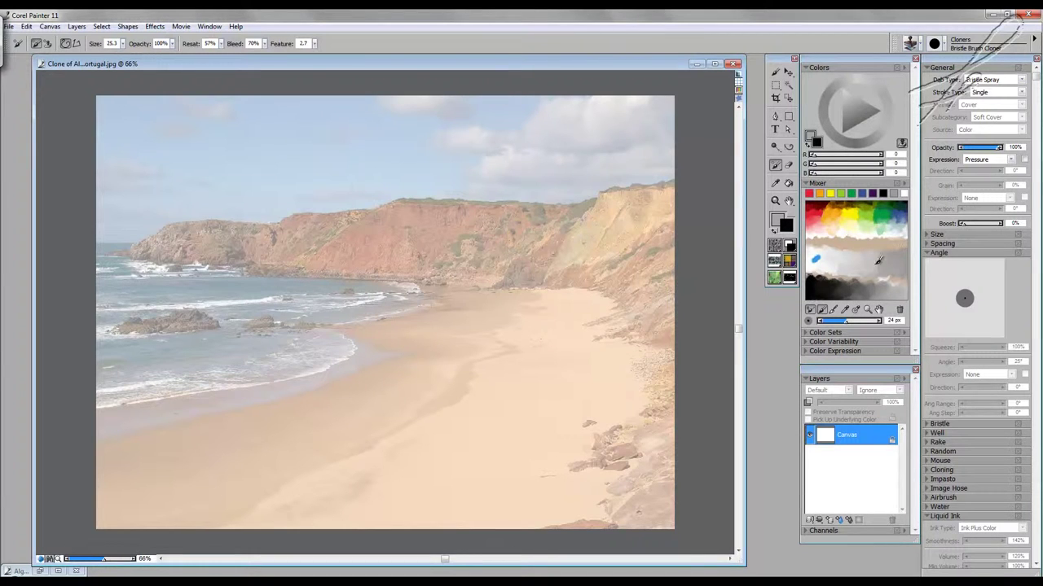
click(788, 201)
drag(789, 202, 804, 205)
drag(656, 151, 486, 251)
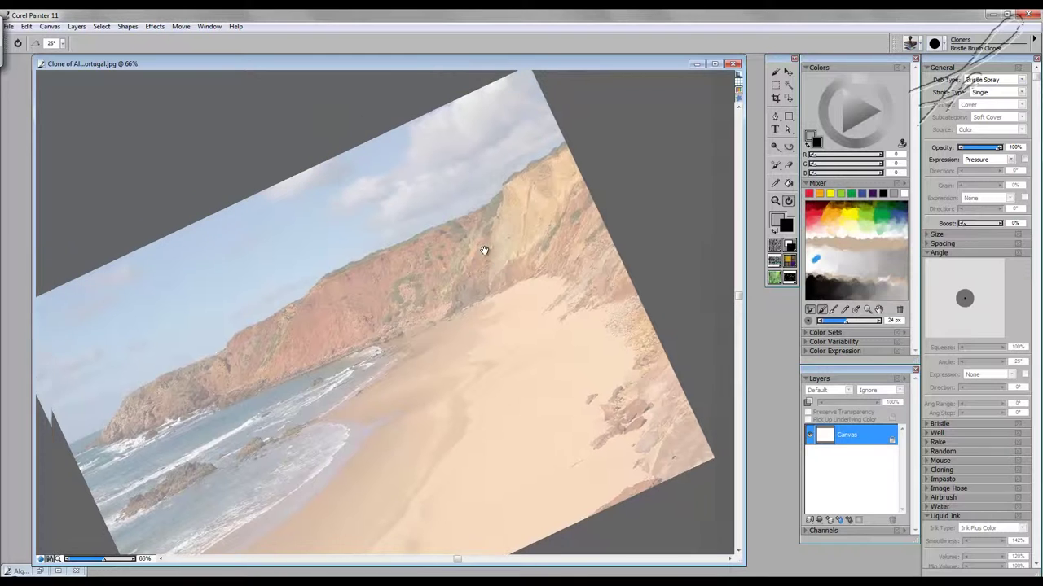
- Choose a different paper texture in place of Basic Paper from the paper library
click(775, 246)
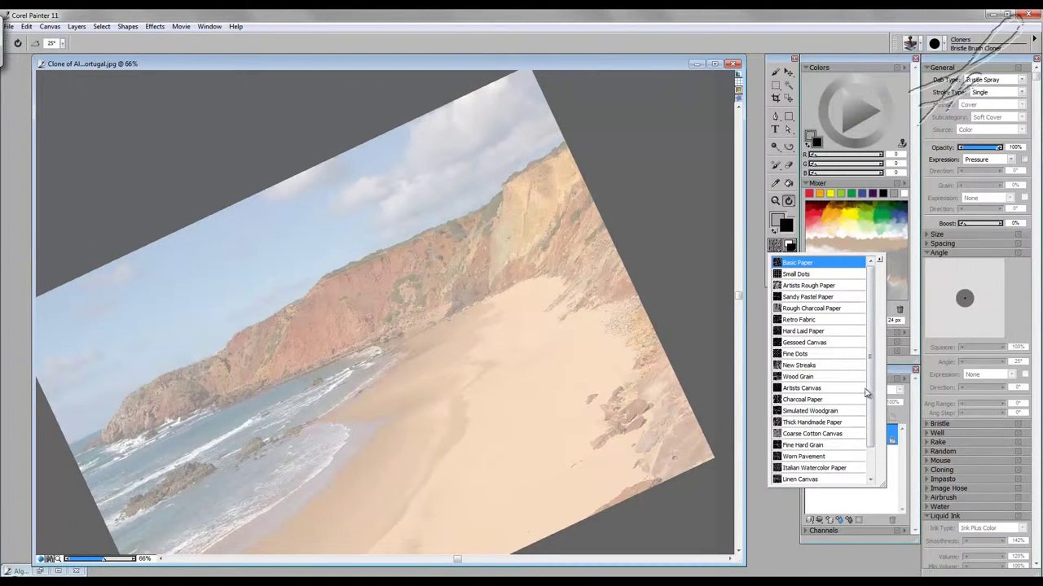
scroll(875, 424, down, 1)
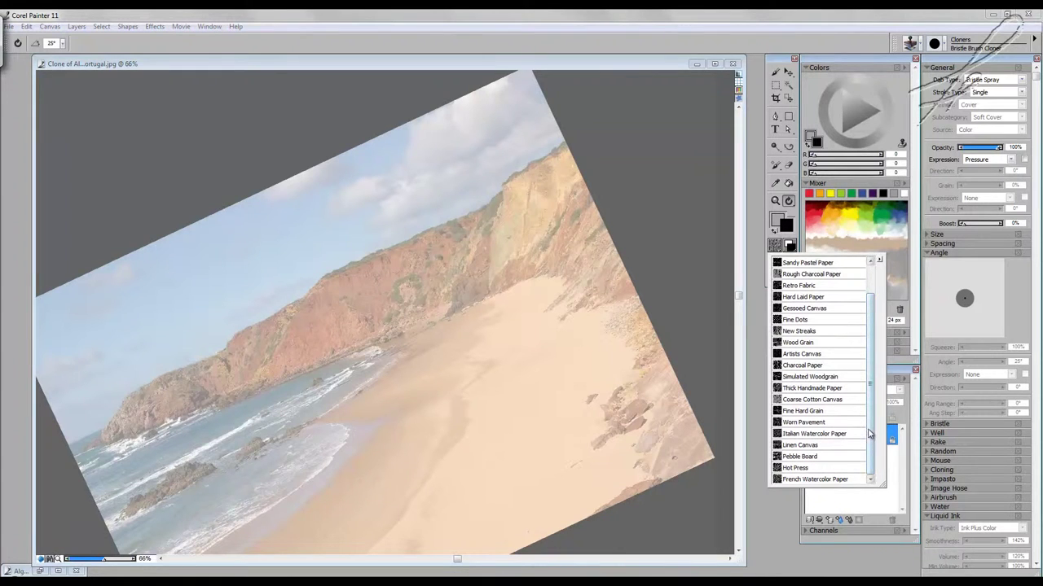
click(656, 303)
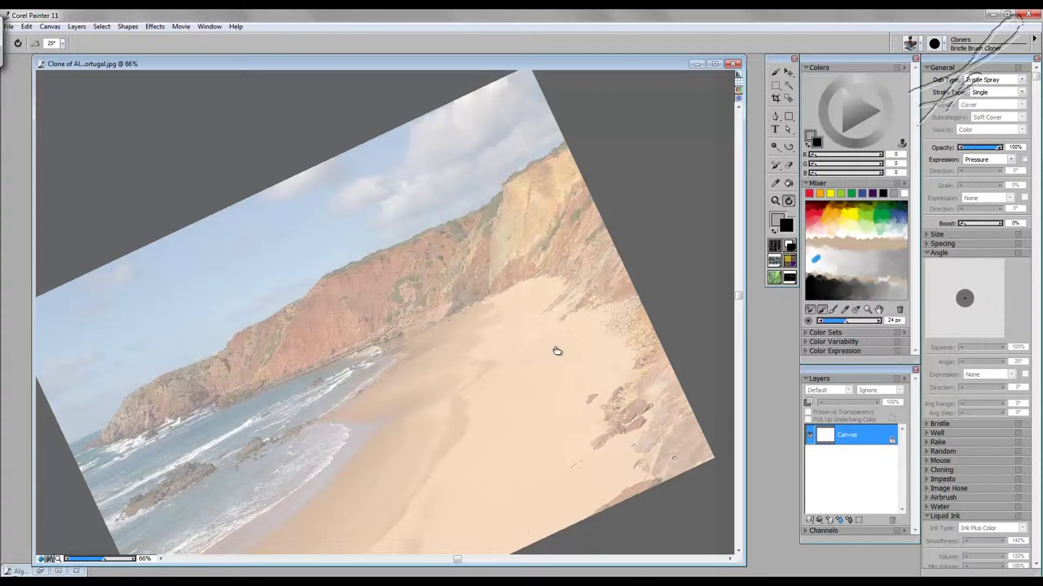
- Return to the cloner brush and set its size to 44.4
drag(558, 344, 553, 379)
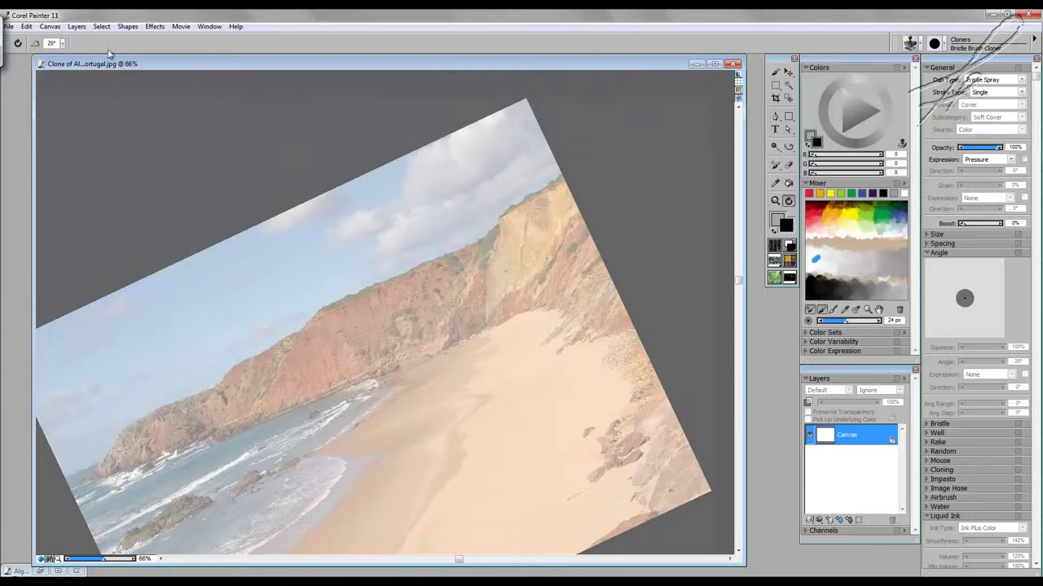
click(776, 168)
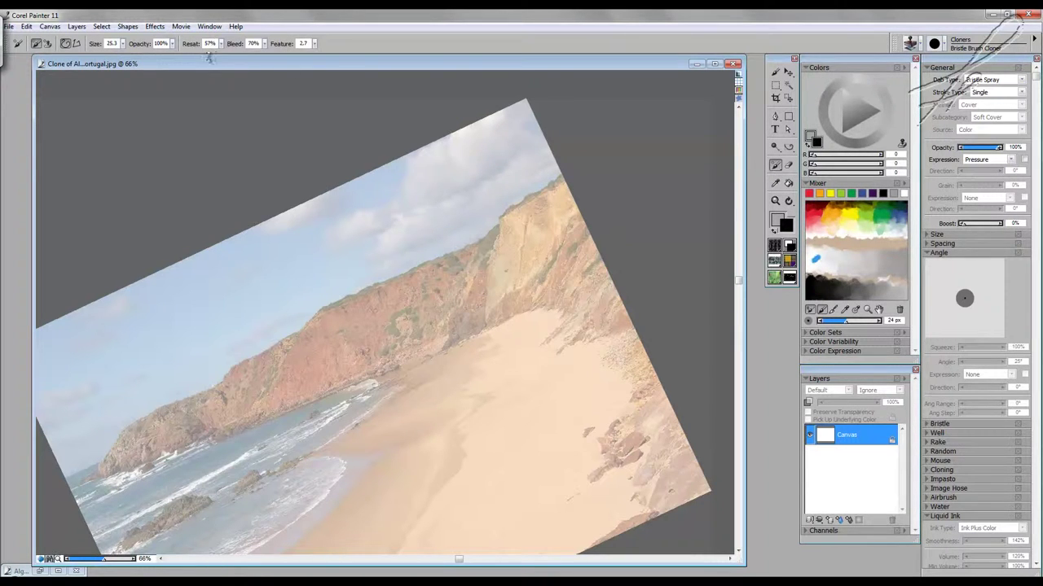
click(123, 45)
drag(135, 54, 140, 55)
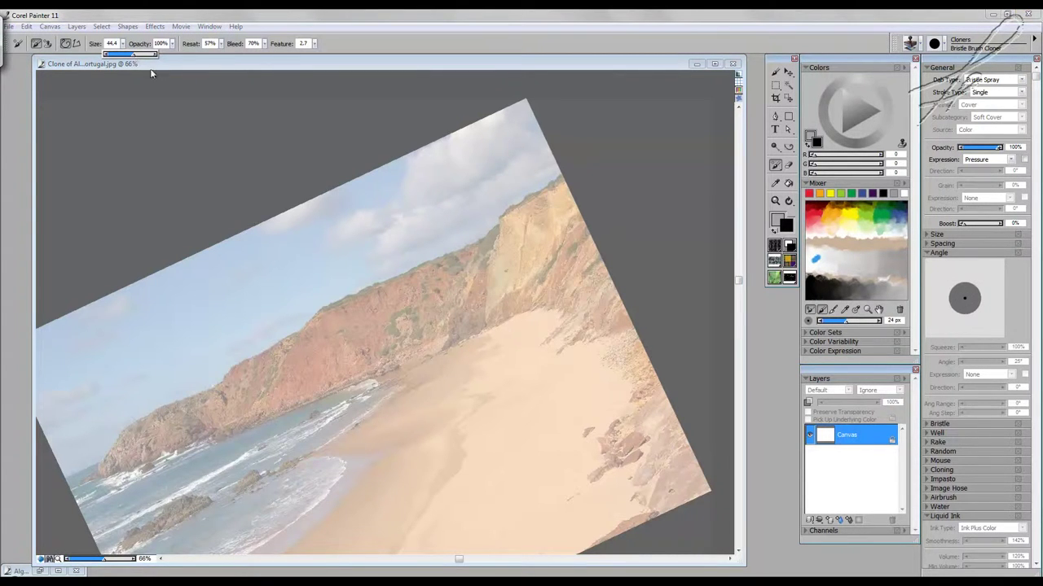
click(505, 135)
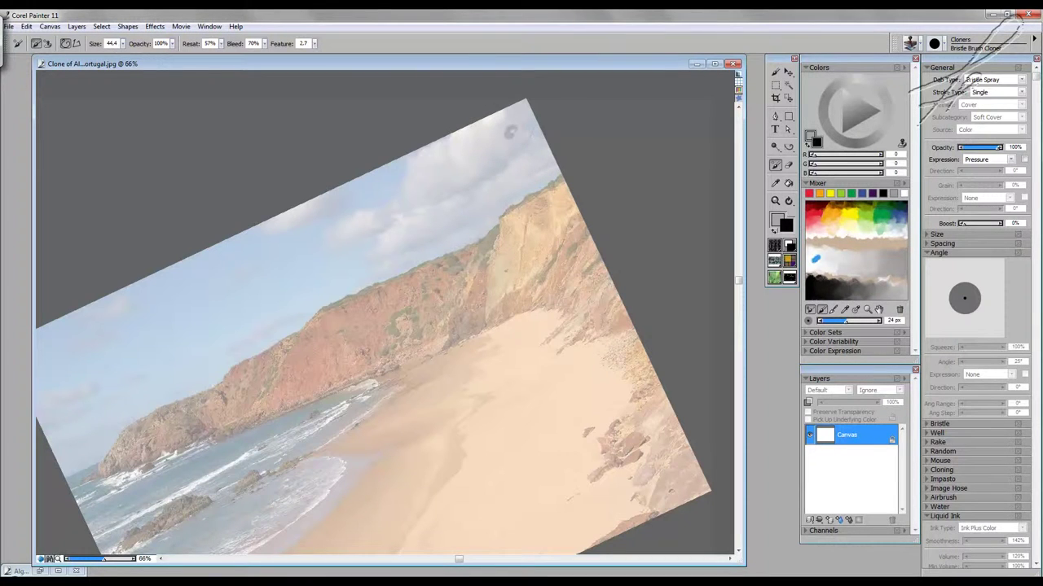
- Paint the upper part of the large grey cloud at the sky's corner and check the strokes with tracing paper off and on
mouse_move(511, 131)
mouse_down()
mouse_move(525, 109)
mouse_move(500, 103)
mouse_move(521, 110)
mouse_move(452, 135)
mouse_move(466, 128)
mouse_move(469, 151)
mouse_move(454, 167)
mouse_move(447, 140)
mouse_move(433, 155)
mouse_move(423, 149)
mouse_move(435, 184)
mouse_up()
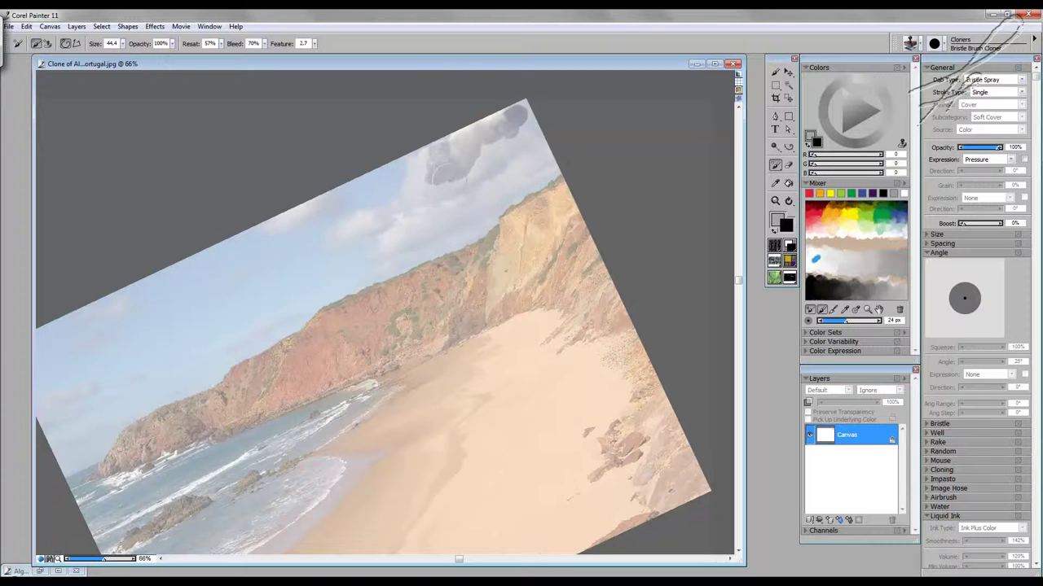
drag(420, 150, 407, 153)
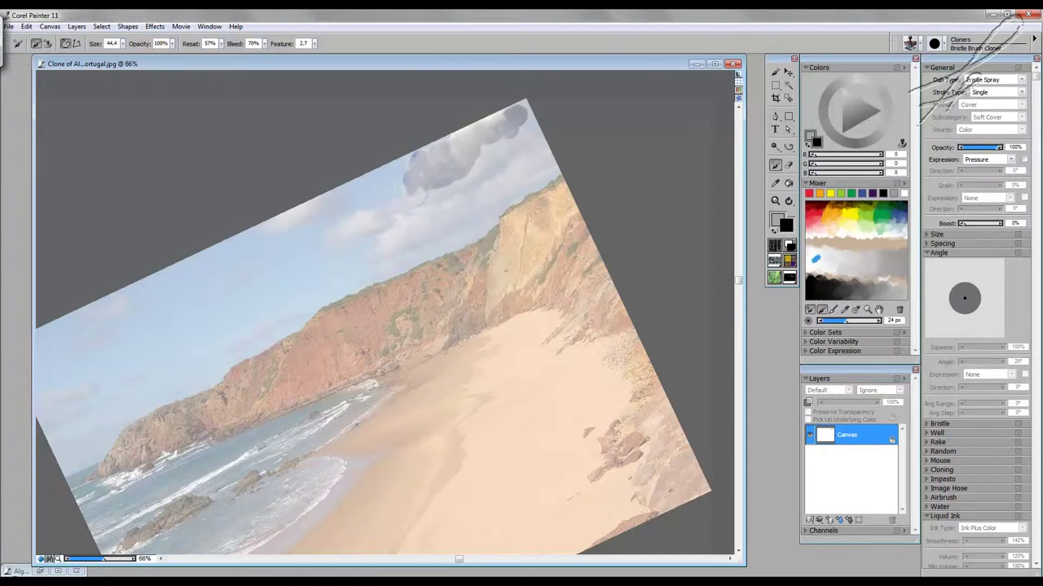
mouse_move(416, 194)
mouse_down()
mouse_move(406, 196)
mouse_move(434, 191)
mouse_move(430, 176)
mouse_up()
click(738, 76)
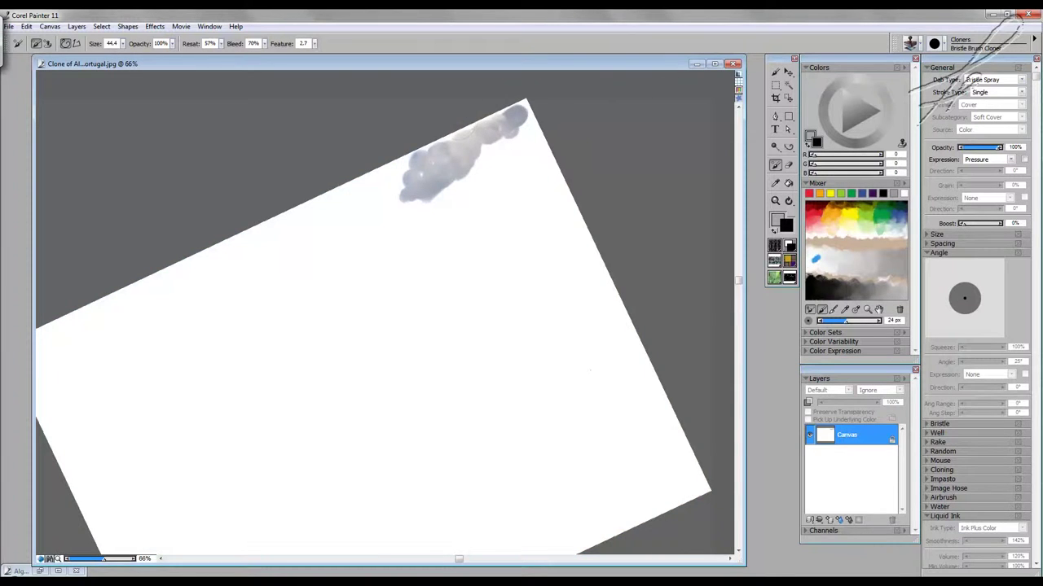
click(738, 77)
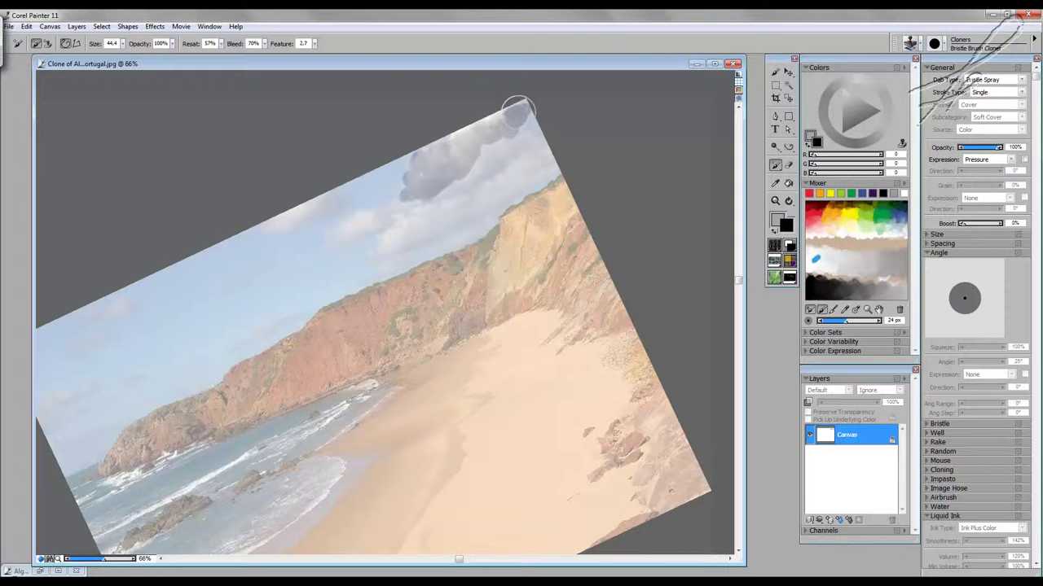
- Paint the rest of the large grey cloud bank above the cliffs, then compare it with tracing paper off and on
drag(518, 108, 400, 158)
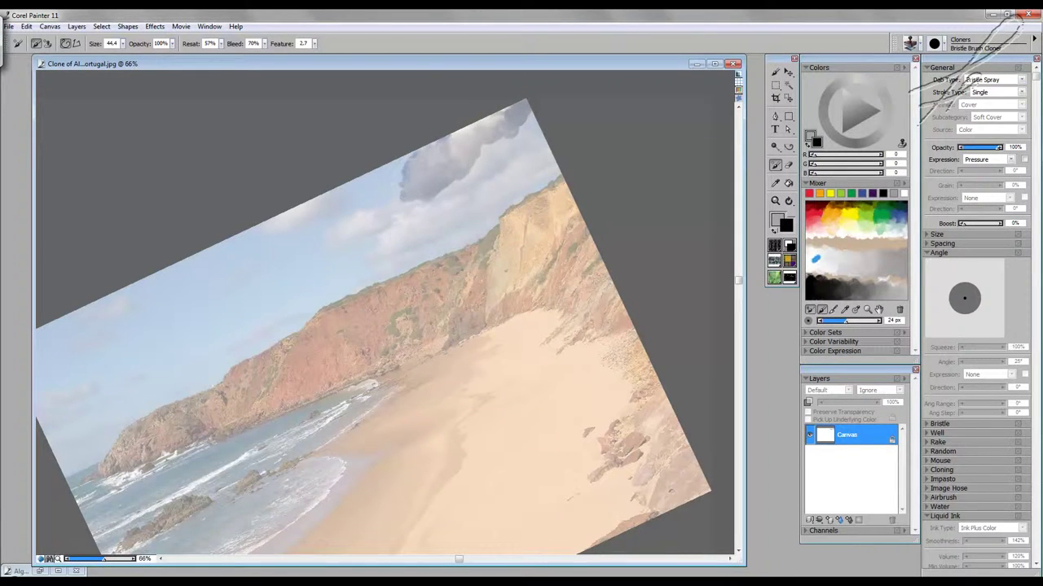
mouse_move(494, 150)
mouse_down()
mouse_move(531, 121)
mouse_move(534, 161)
mouse_move(540, 135)
mouse_move(550, 167)
mouse_move(531, 145)
mouse_move(518, 148)
mouse_move(514, 129)
mouse_move(487, 155)
mouse_move(493, 140)
mouse_move(518, 176)
mouse_move(505, 192)
mouse_move(485, 205)
mouse_move(497, 171)
mouse_move(473, 173)
mouse_move(460, 186)
mouse_move(498, 167)
mouse_move(468, 204)
mouse_move(464, 194)
mouse_move(478, 195)
mouse_move(450, 205)
mouse_move(447, 179)
mouse_move(444, 204)
mouse_move(423, 205)
mouse_move(420, 224)
mouse_move(371, 258)
mouse_up()
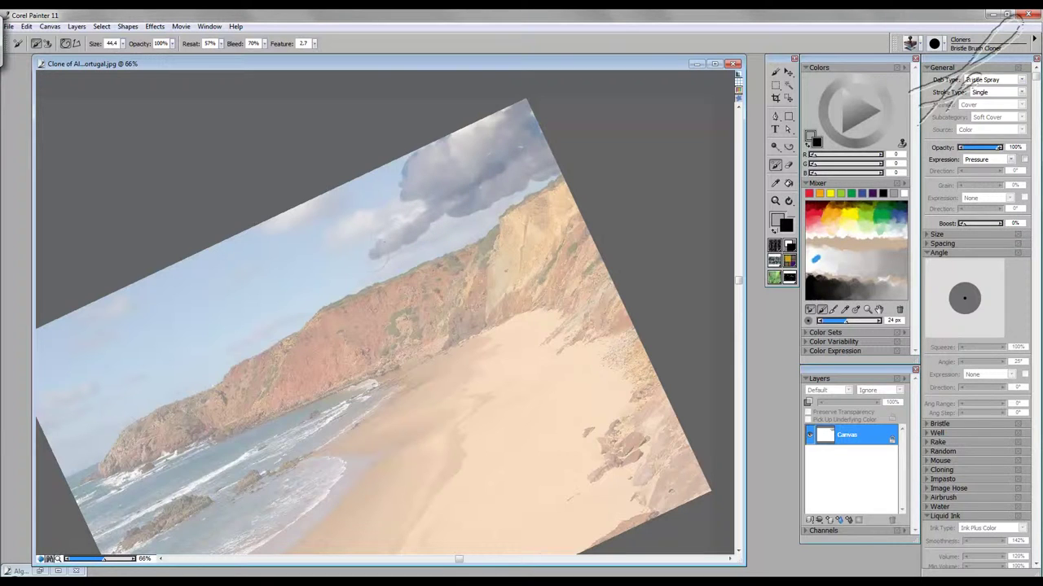
mouse_move(410, 220)
mouse_down()
mouse_move(412, 204)
mouse_move(367, 213)
mouse_move(336, 241)
mouse_up()
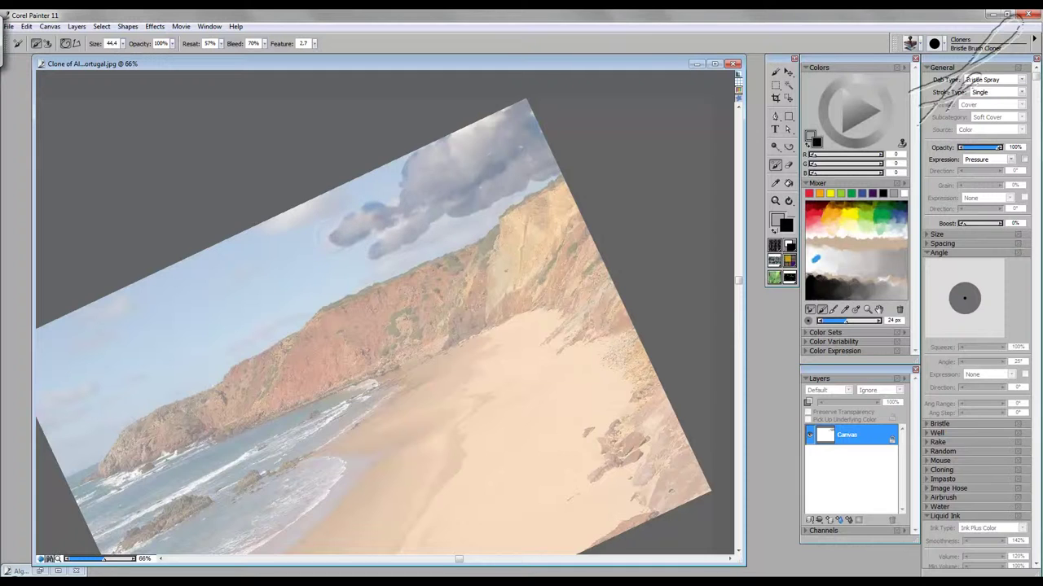
drag(380, 213, 391, 232)
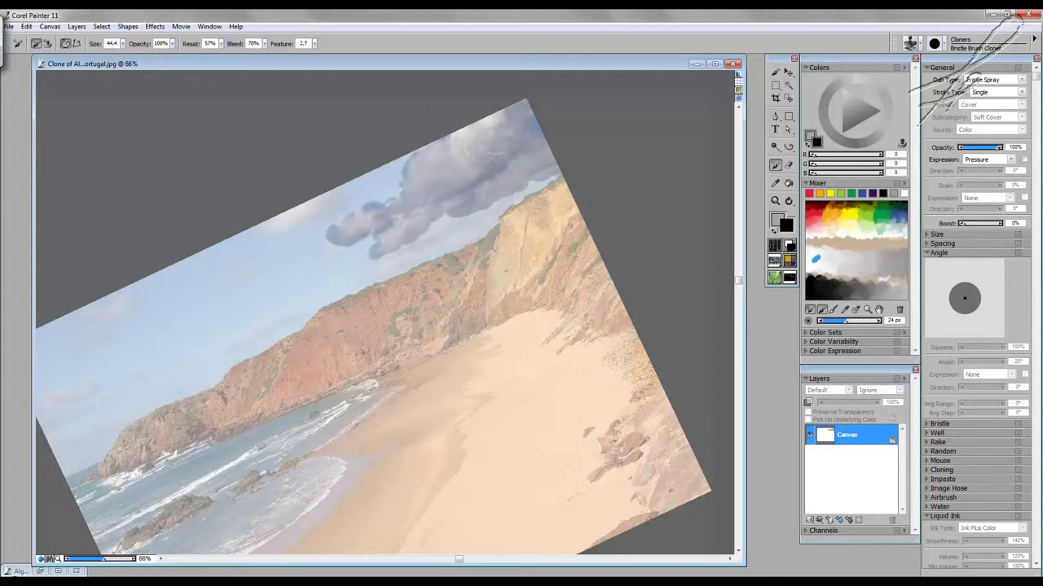
click(739, 75)
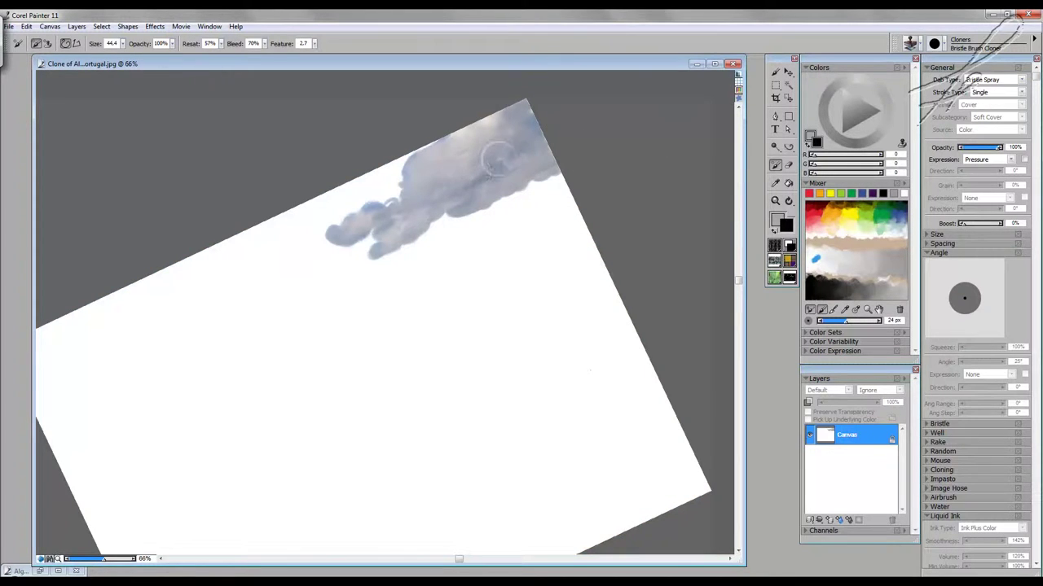
click(739, 75)
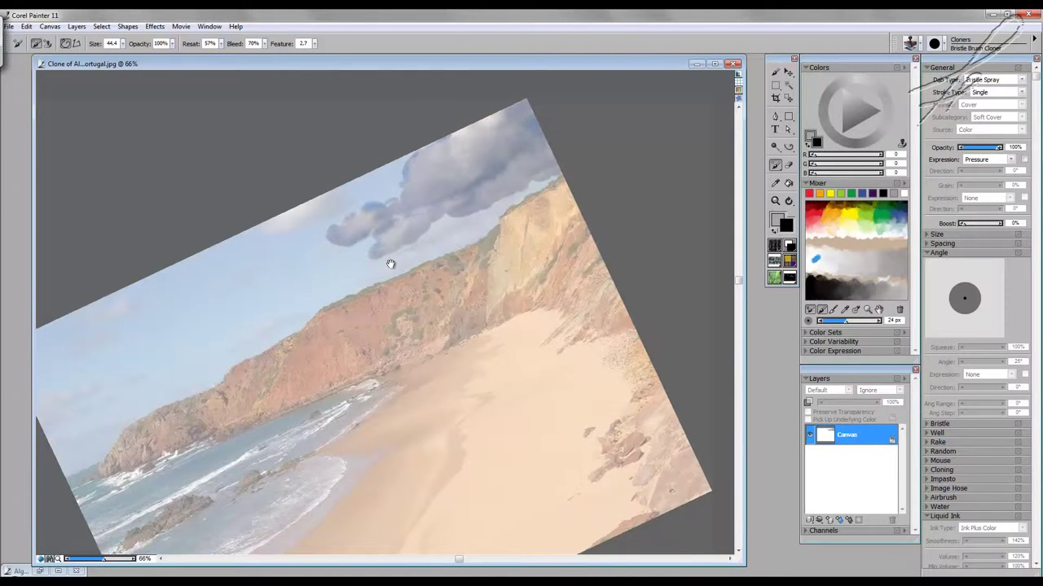
- Reduce the brush size to 16.5 and paint the small separate clouds along the sky's edge and above the headland
drag(389, 263, 449, 205)
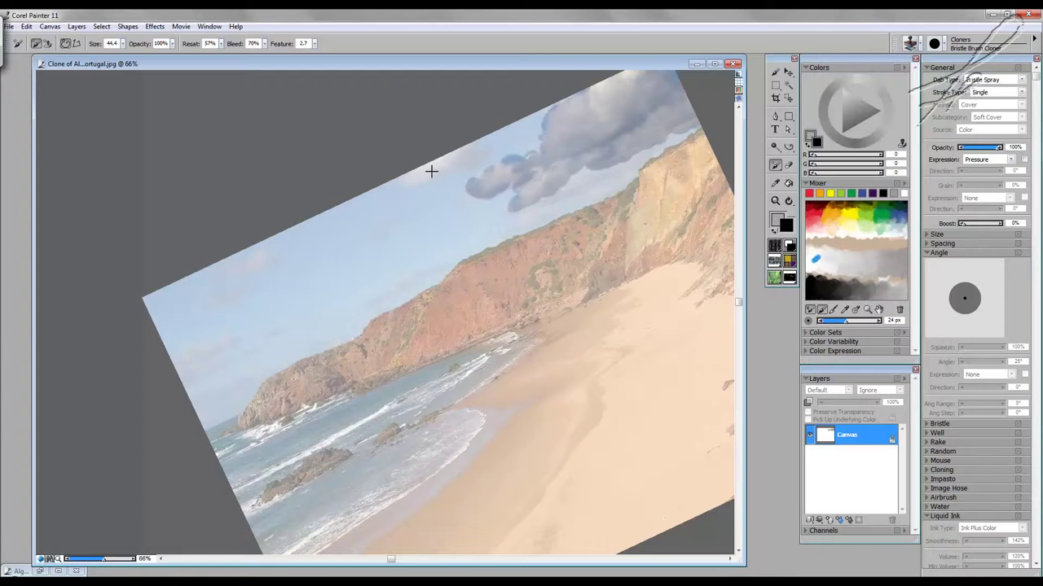
key(bracketleft)
key(bracketleft)
mouse_move(440, 169)
mouse_down()
mouse_move(472, 150)
mouse_move(461, 164)
mouse_move(420, 167)
mouse_up()
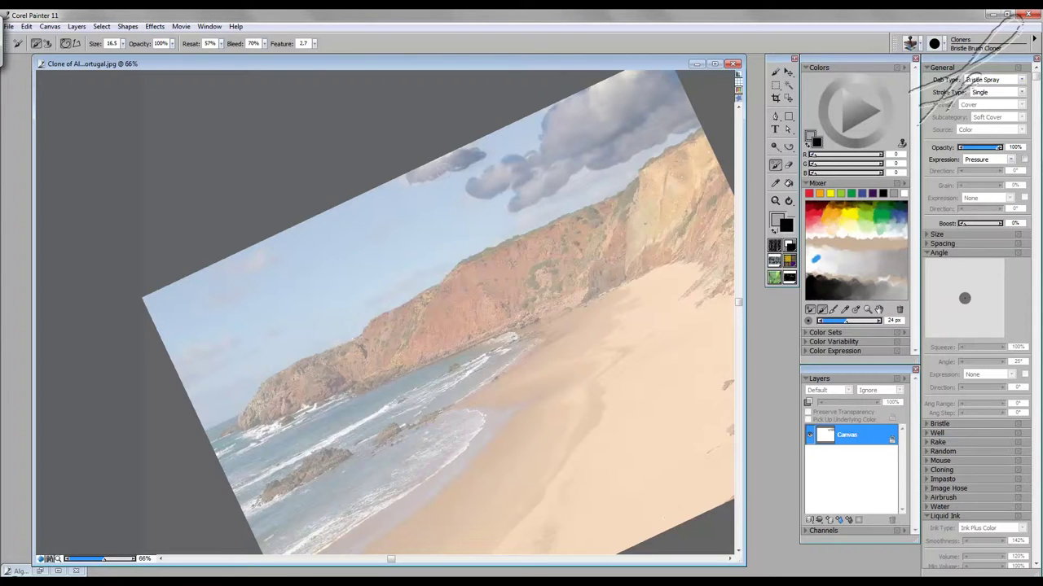
drag(407, 174, 402, 176)
mouse_move(259, 258)
mouse_down()
mouse_move(269, 260)
mouse_move(219, 274)
mouse_up()
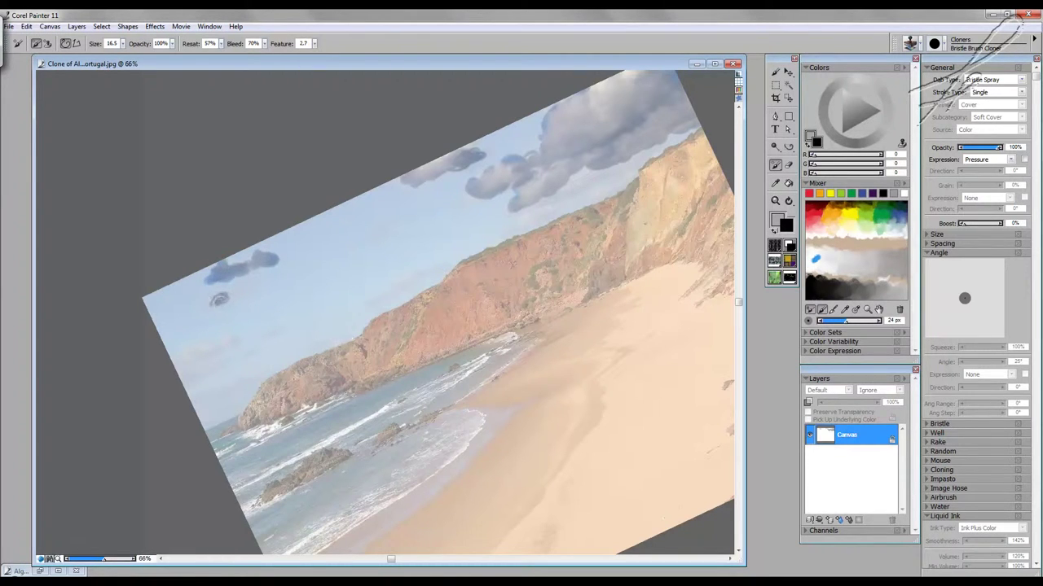
drag(217, 298, 222, 297)
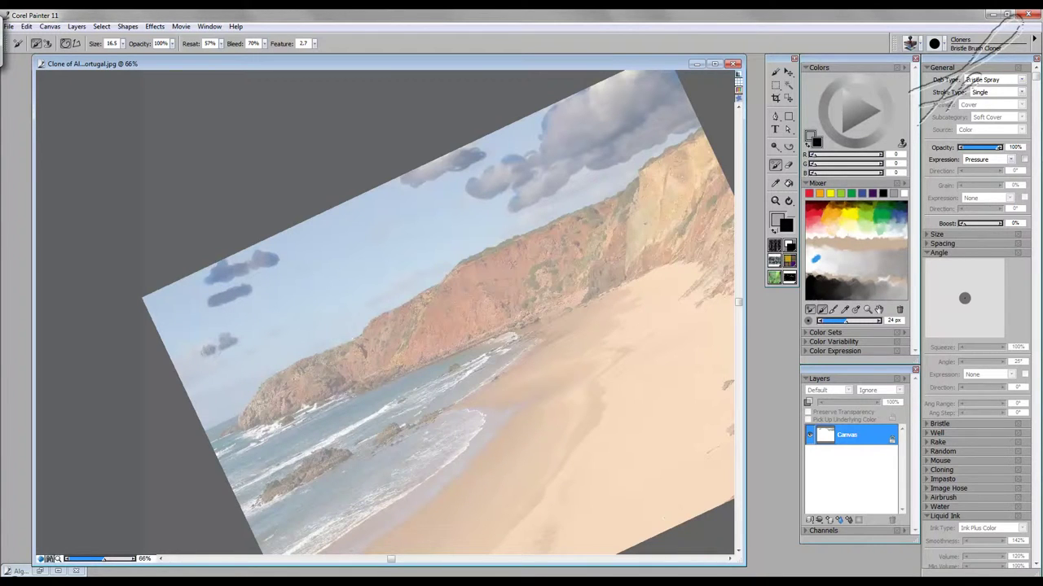
mouse_move(207, 348)
mouse_down()
mouse_move(186, 370)
mouse_move(213, 361)
mouse_up()
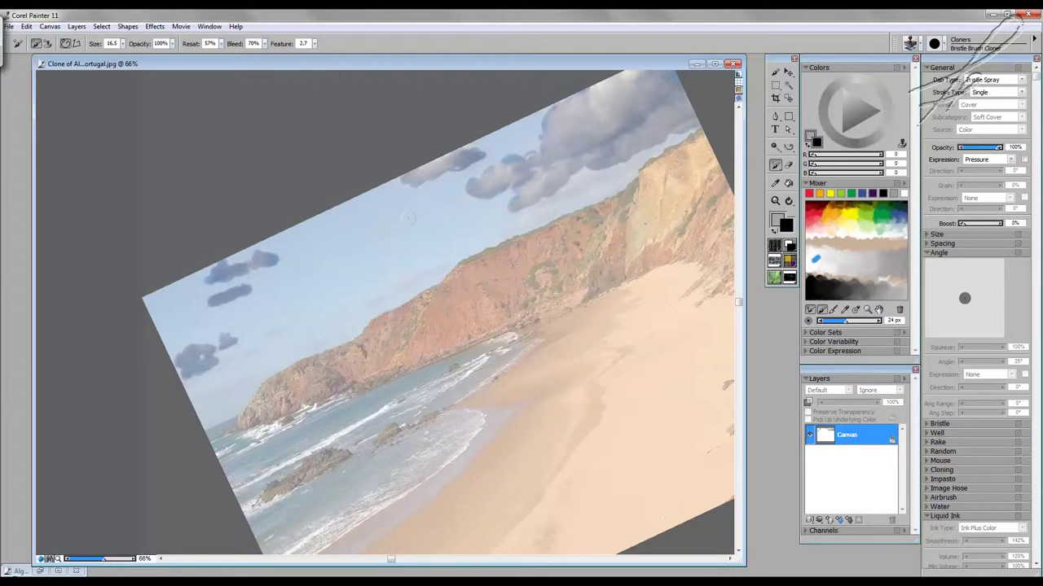
- Enlarge the brush to 34.5 and paint the blue sky between the clouds and along the photo's upper edge
key(bracketright)
key(bracketright)
key(bracketright)
mouse_move(505, 114)
mouse_down()
mouse_move(481, 141)
mouse_move(569, 93)
mouse_move(452, 153)
mouse_move(543, 122)
mouse_move(500, 149)
mouse_move(546, 139)
mouse_move(515, 152)
mouse_move(542, 138)
mouse_move(527, 147)
mouse_move(540, 129)
mouse_move(520, 140)
mouse_move(541, 140)
mouse_move(530, 153)
mouse_move(494, 163)
mouse_up()
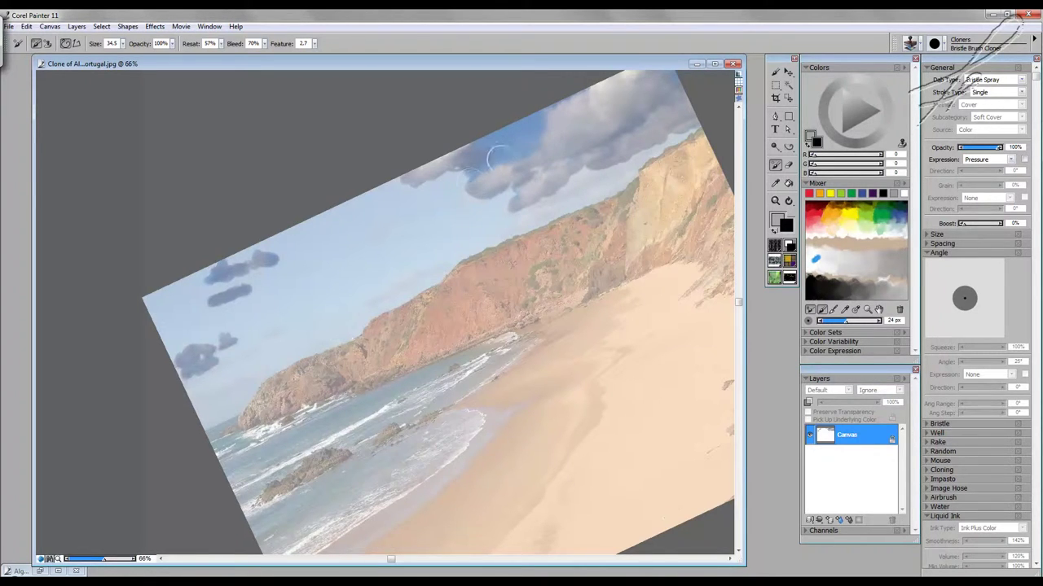
mouse_move(264, 249)
mouse_down()
mouse_move(401, 177)
mouse_move(354, 208)
mouse_move(376, 204)
mouse_move(158, 295)
mouse_move(205, 272)
mouse_move(161, 291)
mouse_move(197, 273)
mouse_move(181, 280)
mouse_move(158, 302)
mouse_move(153, 293)
mouse_move(193, 317)
mouse_up()
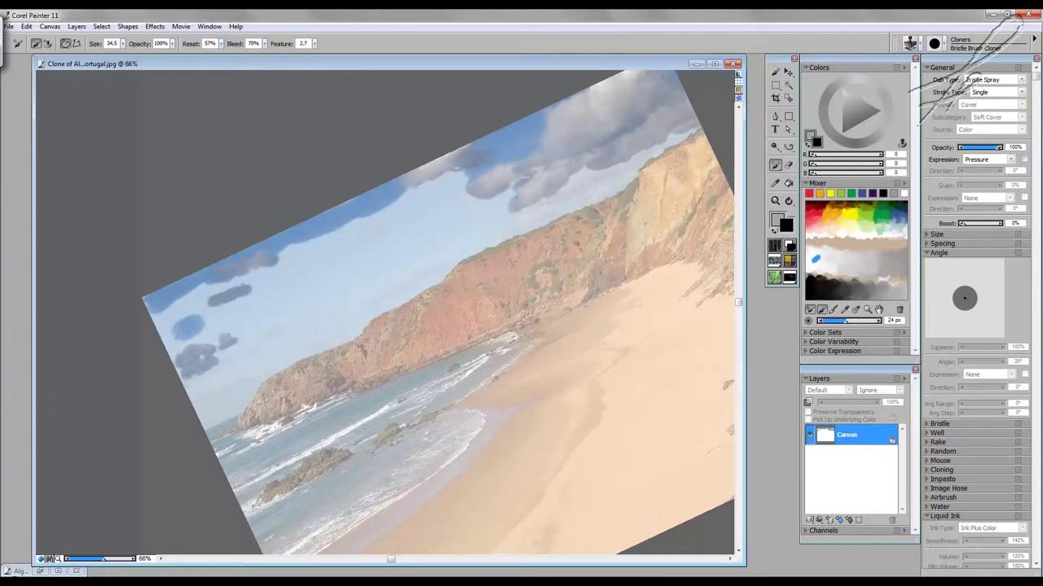
mouse_move(220, 273)
mouse_down()
mouse_move(148, 308)
mouse_move(152, 295)
mouse_move(206, 281)
mouse_move(188, 295)
mouse_move(209, 272)
mouse_up()
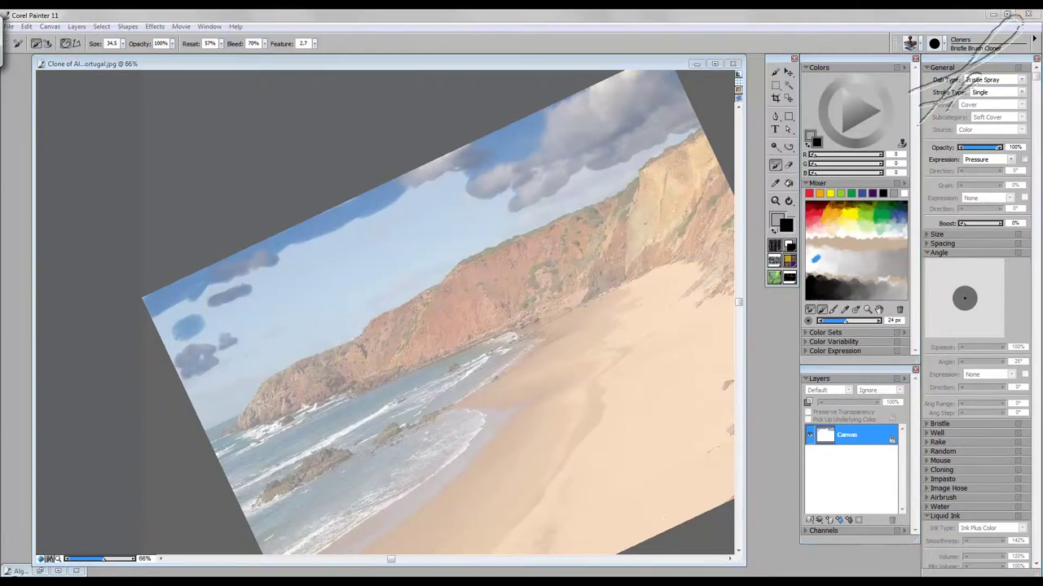
- Paint the remaining sky down to the cliff ridge at brush size 43.6 and inspect it with tracing paper off and on
click(991, 538)
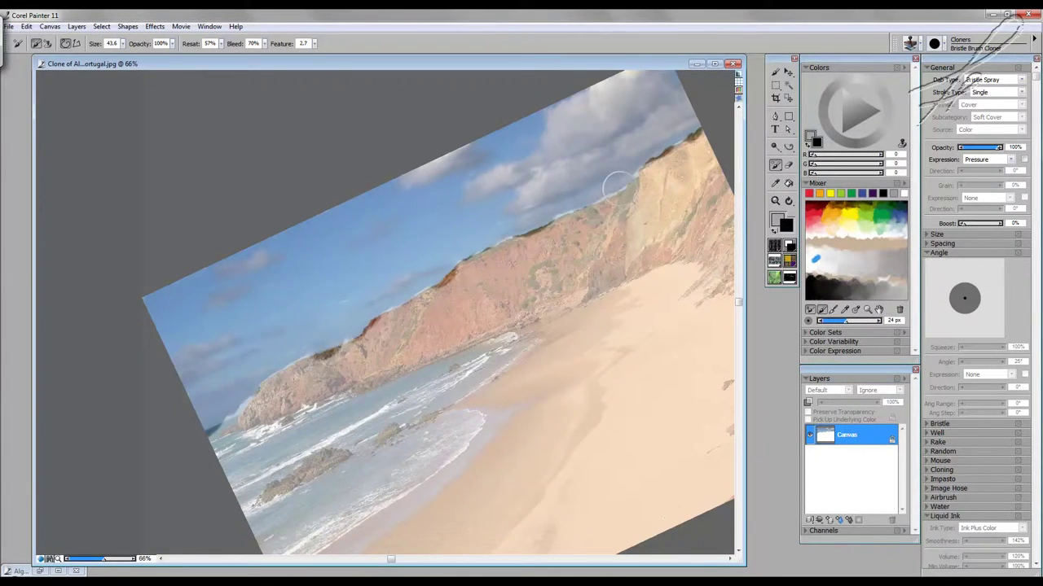
click(739, 75)
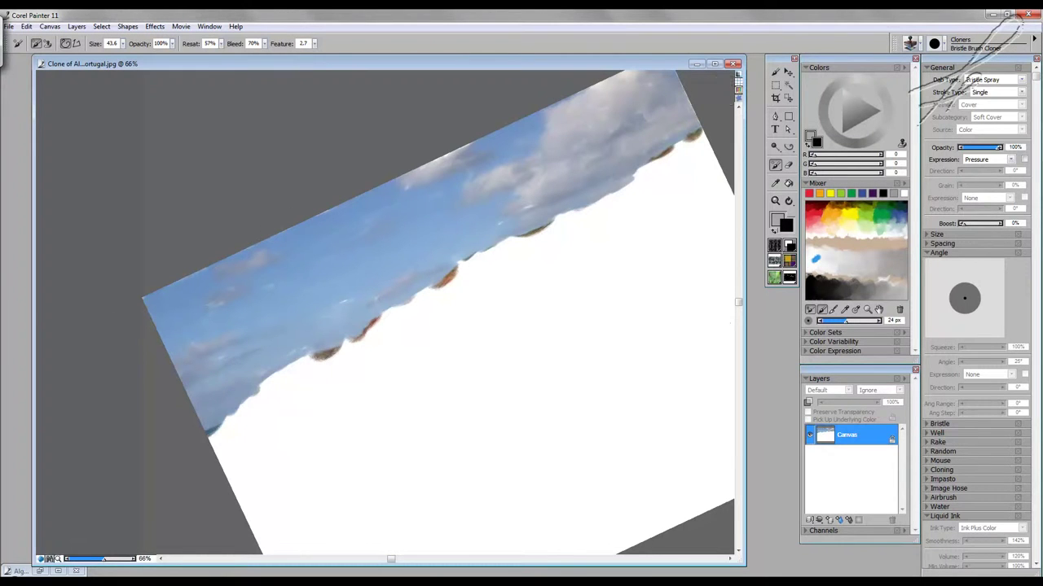
click(739, 76)
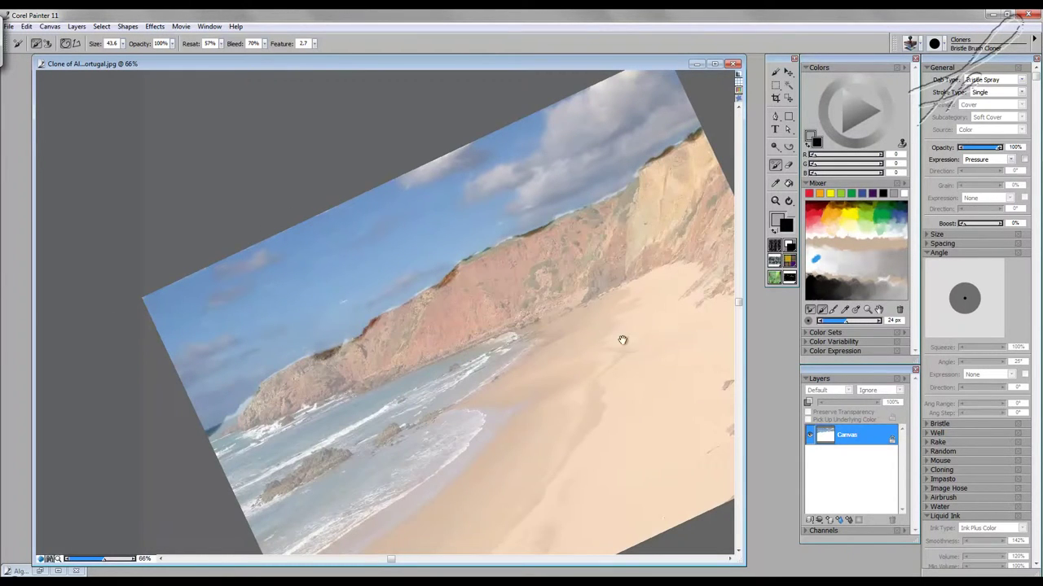
- Reduce the brush size to 29.7 and paint the yellow-orange cliff face at the high end of the ridge
drag(598, 329, 541, 342)
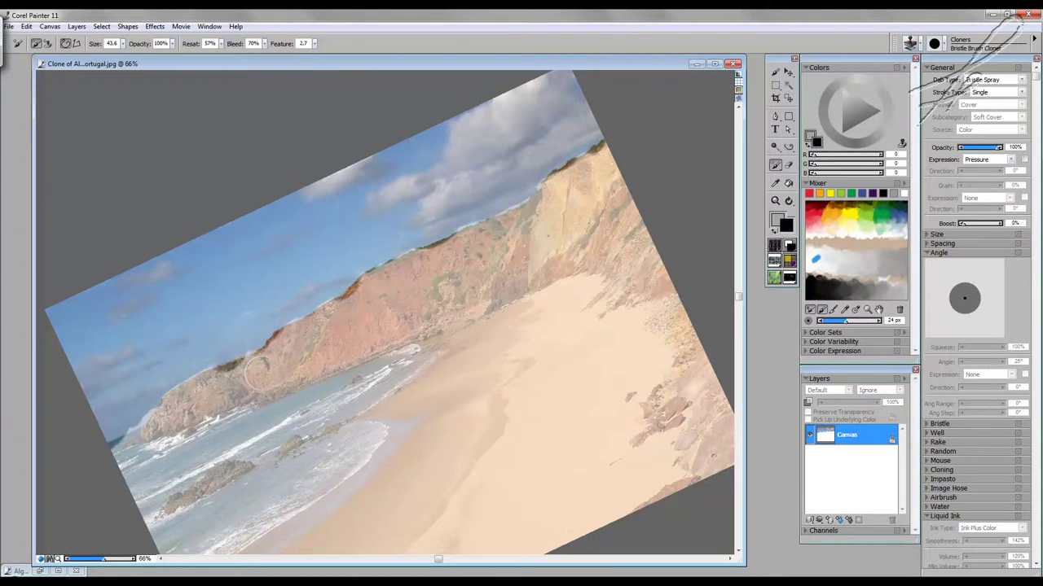
click(123, 45)
drag(131, 60, 127, 55)
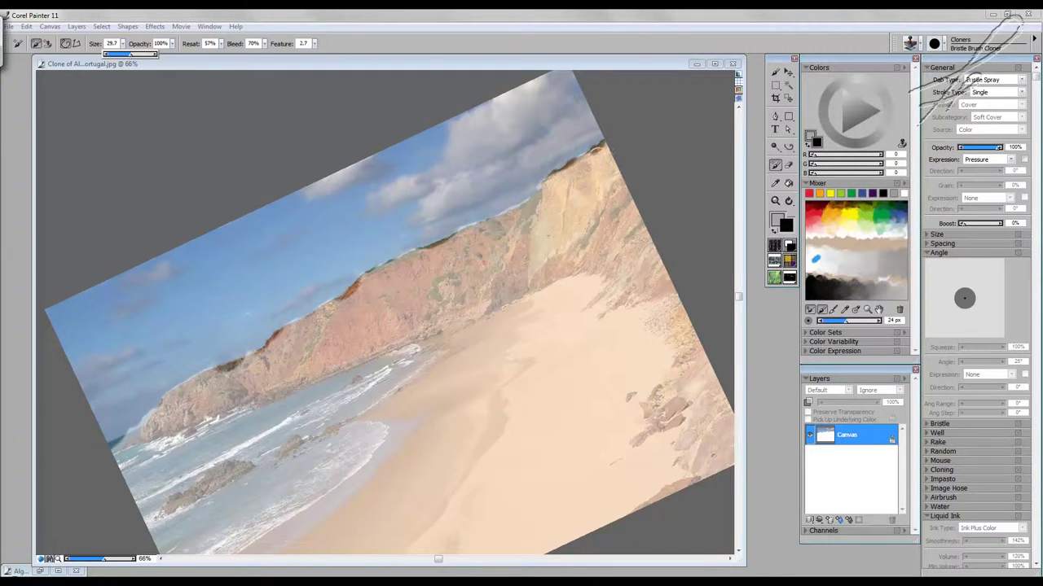
click(615, 159)
mouse_move(598, 147)
mouse_down()
mouse_move(617, 163)
mouse_move(592, 206)
mouse_move(596, 147)
mouse_move(585, 153)
mouse_move(591, 189)
mouse_move(566, 245)
mouse_move(531, 283)
mouse_up()
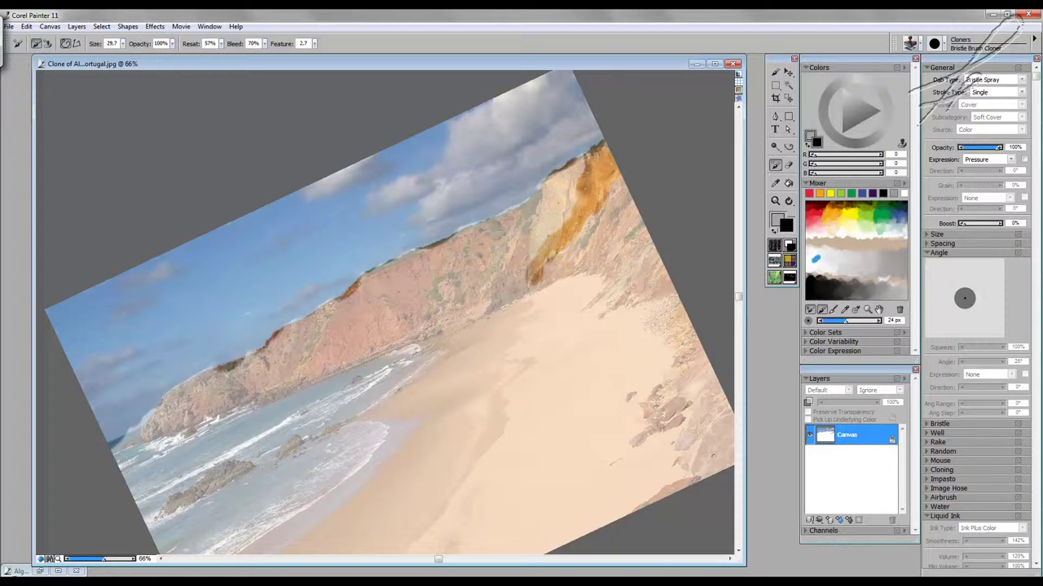
mouse_move(550, 213)
mouse_down()
mouse_move(562, 171)
mouse_move(548, 195)
mouse_move(544, 185)
mouse_move(541, 218)
mouse_move(544, 177)
mouse_move(535, 273)
mouse_up()
mouse_move(553, 204)
mouse_down()
mouse_move(561, 169)
mouse_move(557, 188)
mouse_move(546, 176)
mouse_move(555, 172)
mouse_move(556, 217)
mouse_move(554, 170)
mouse_move(559, 200)
mouse_move(544, 179)
mouse_move(585, 155)
mouse_move(560, 171)
mouse_move(558, 203)
mouse_move(550, 187)
mouse_move(568, 204)
mouse_move(566, 225)
mouse_up()
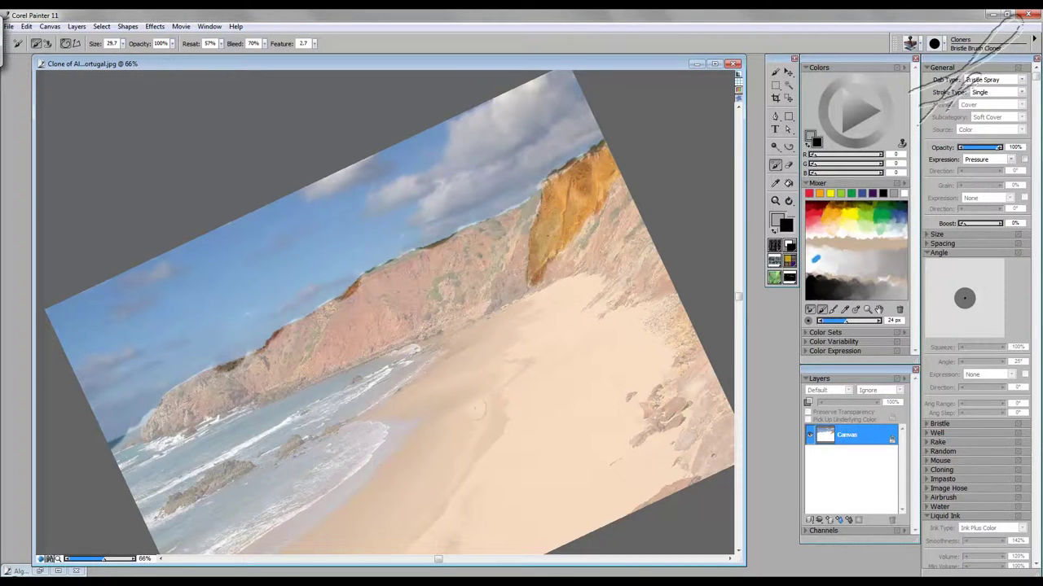
- Paint the rust-coloured slope below the yellow cliff along the photo's edge, checking it with tracing paper off and on
mouse_move(628, 188)
mouse_down()
mouse_move(607, 221)
mouse_move(617, 195)
mouse_move(609, 210)
mouse_move(621, 205)
mouse_move(612, 233)
mouse_move(632, 207)
mouse_move(624, 193)
mouse_move(578, 261)
mouse_move(561, 272)
mouse_move(550, 265)
mouse_move(538, 280)
mouse_move(623, 213)
mouse_move(663, 257)
mouse_move(640, 232)
mouse_move(623, 248)
mouse_up()
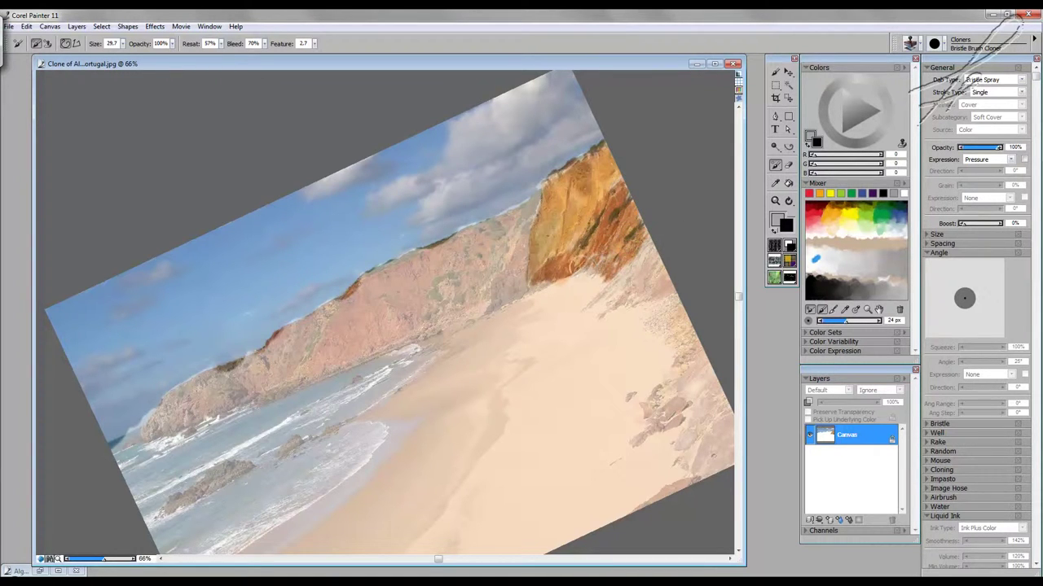
click(738, 76)
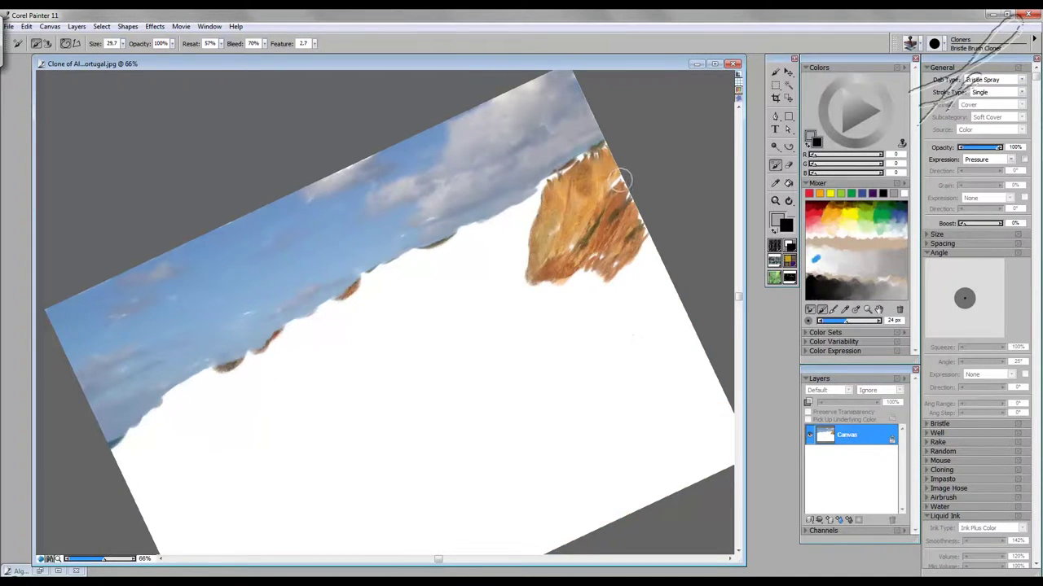
click(739, 76)
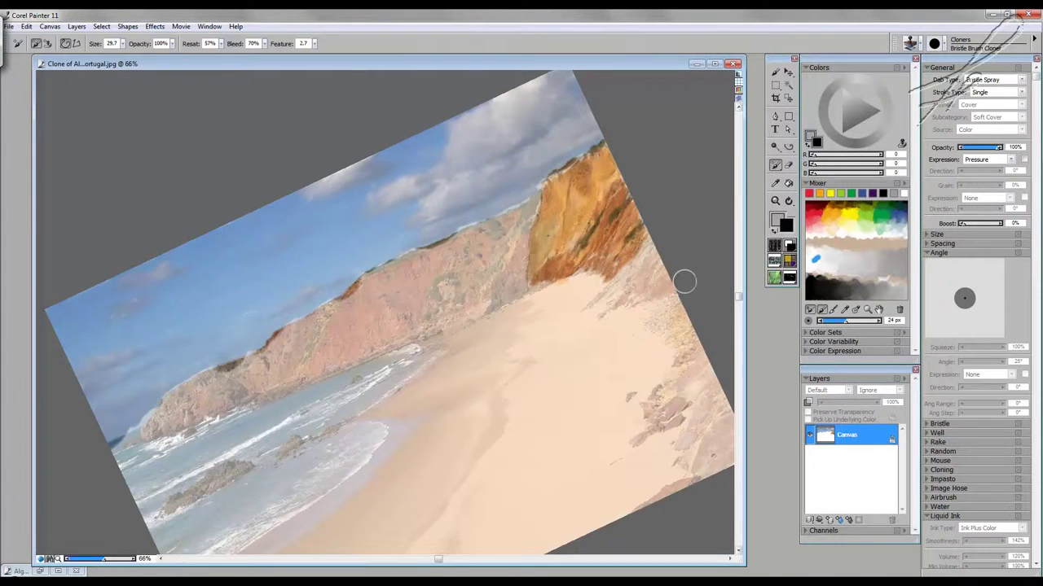
mouse_move(624, 275)
mouse_down()
mouse_move(664, 283)
mouse_move(638, 280)
mouse_move(649, 245)
mouse_move(638, 267)
mouse_move(662, 279)
mouse_up()
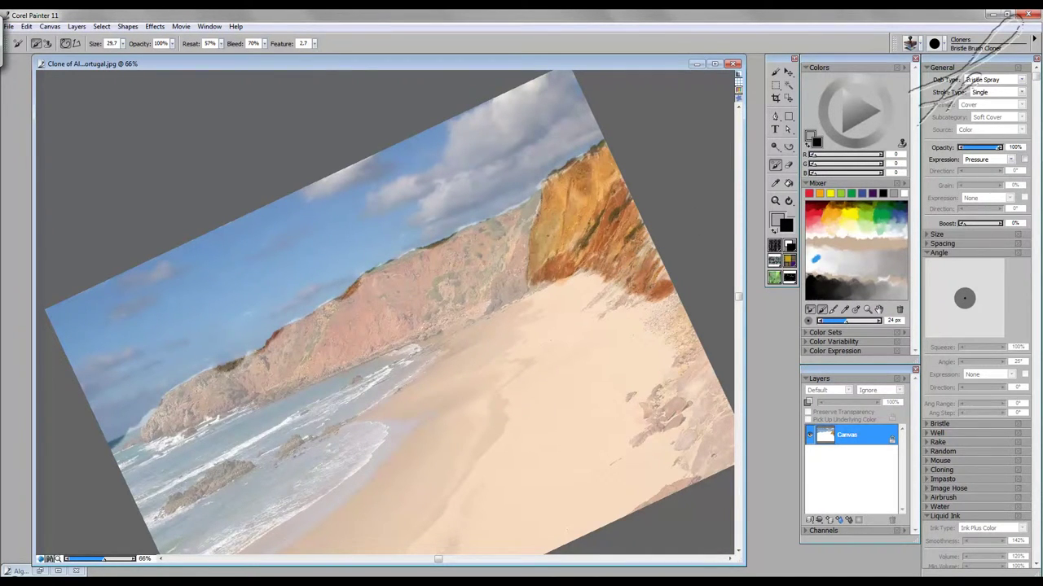
- Paint the long red cliff, the dark headland and the beachside rocks, filling the white gaps along the ridge and slope
mouse_move(375, 277)
mouse_down()
mouse_move(422, 320)
mouse_move(376, 283)
mouse_move(411, 313)
mouse_move(396, 291)
mouse_move(422, 287)
mouse_move(404, 270)
mouse_move(406, 287)
mouse_move(346, 314)
mouse_move(334, 343)
mouse_move(349, 286)
mouse_move(341, 326)
mouse_move(307, 377)
mouse_move(330, 340)
mouse_up()
mouse_move(195, 370)
mouse_down()
mouse_move(222, 393)
mouse_move(218, 376)
mouse_move(214, 402)
mouse_move(162, 420)
mouse_move(159, 411)
mouse_move(157, 431)
mouse_up()
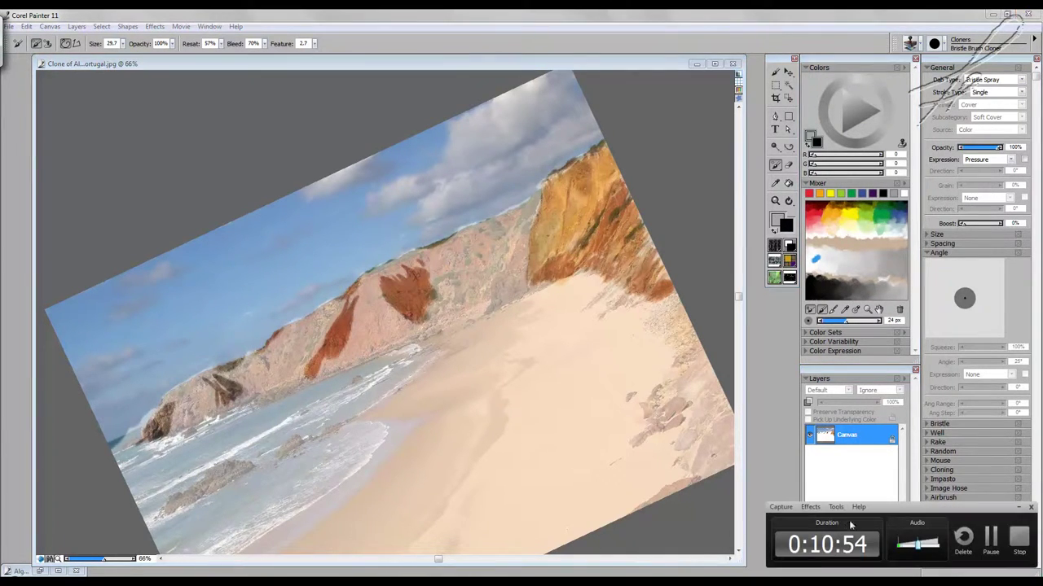
click(990, 537)
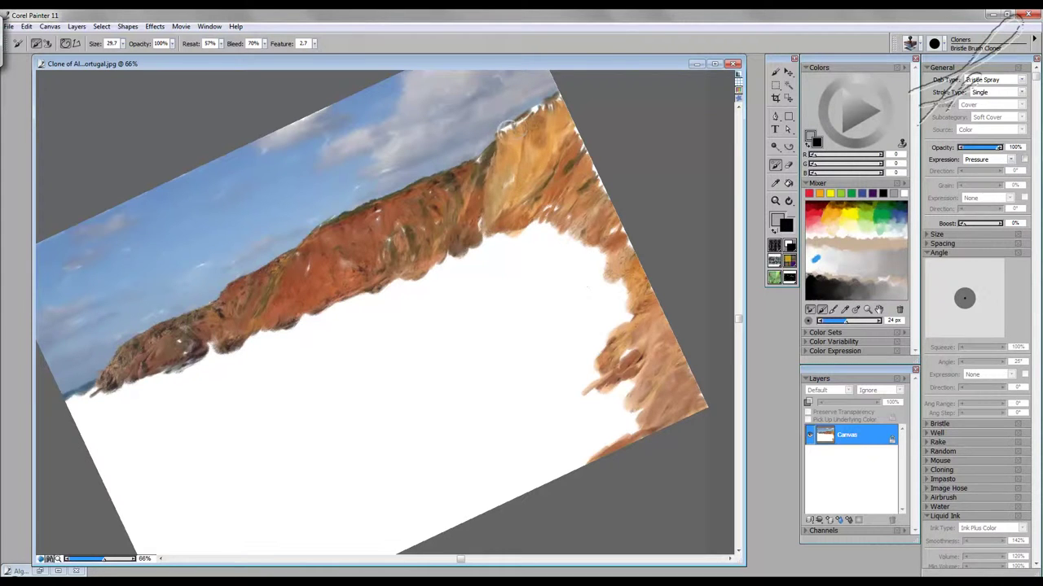
mouse_move(500, 133)
mouse_down()
mouse_move(563, 100)
mouse_move(599, 173)
mouse_move(594, 190)
mouse_move(606, 184)
mouse_move(550, 205)
mouse_move(575, 193)
mouse_move(603, 220)
mouse_move(633, 205)
mouse_move(623, 236)
mouse_move(622, 221)
mouse_move(611, 233)
mouse_move(628, 236)
mouse_move(628, 353)
mouse_up()
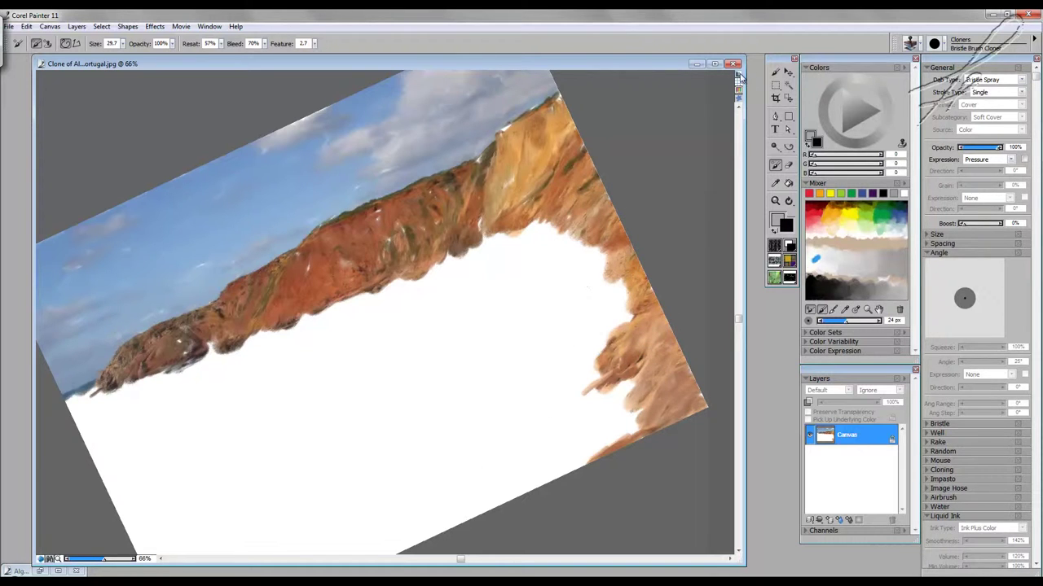
- Paint the light sand at the foot of the yellow cliff and the darker sand beside it toward the water
mouse_move(406, 407)
mouse_down()
mouse_move(491, 366)
mouse_move(551, 261)
mouse_move(536, 271)
mouse_move(517, 351)
mouse_up()
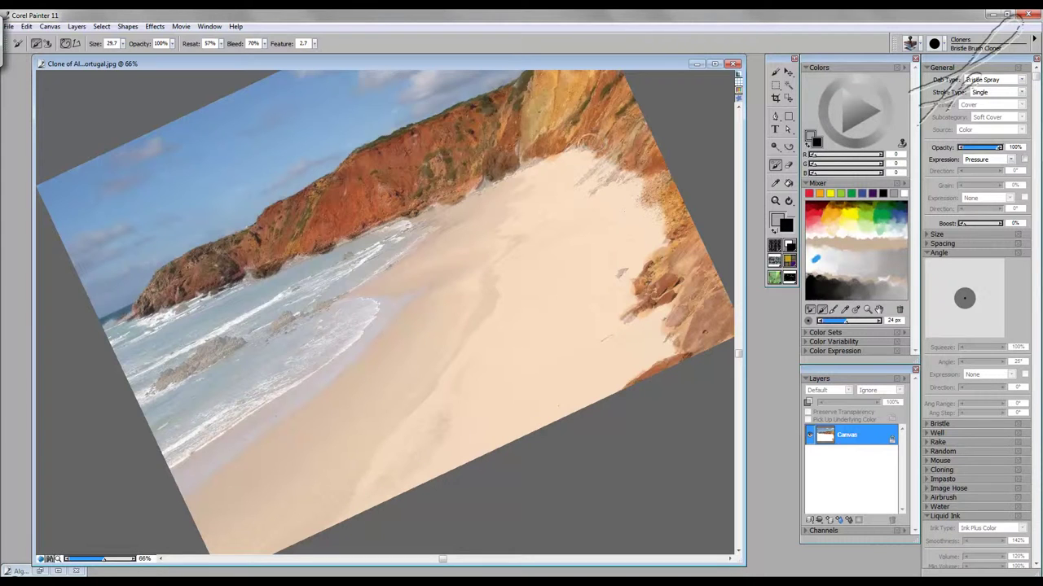
drag(580, 162, 557, 166)
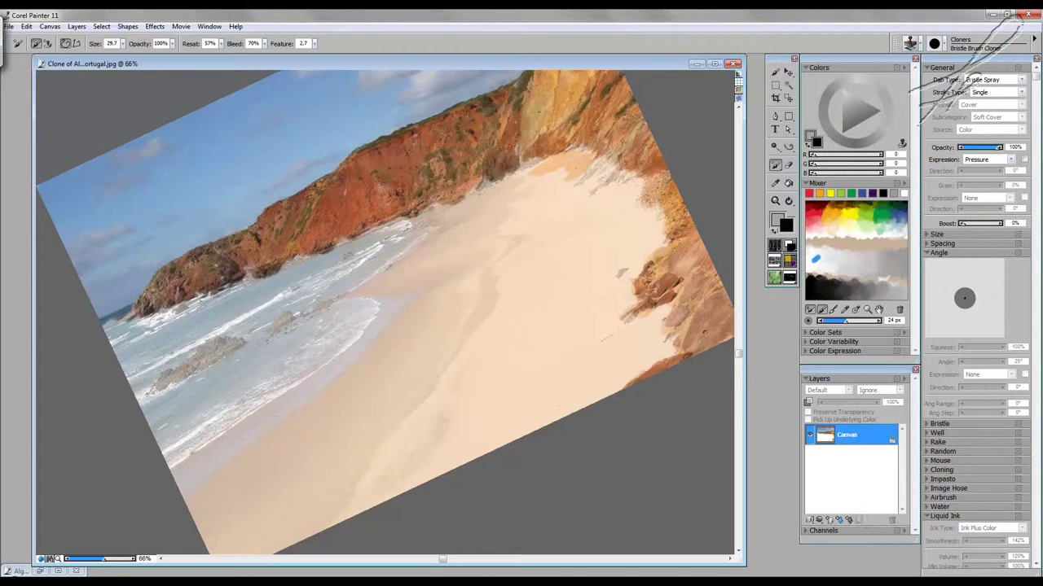
mouse_move(566, 179)
mouse_down()
mouse_move(550, 182)
mouse_move(562, 169)
mouse_move(513, 167)
mouse_up()
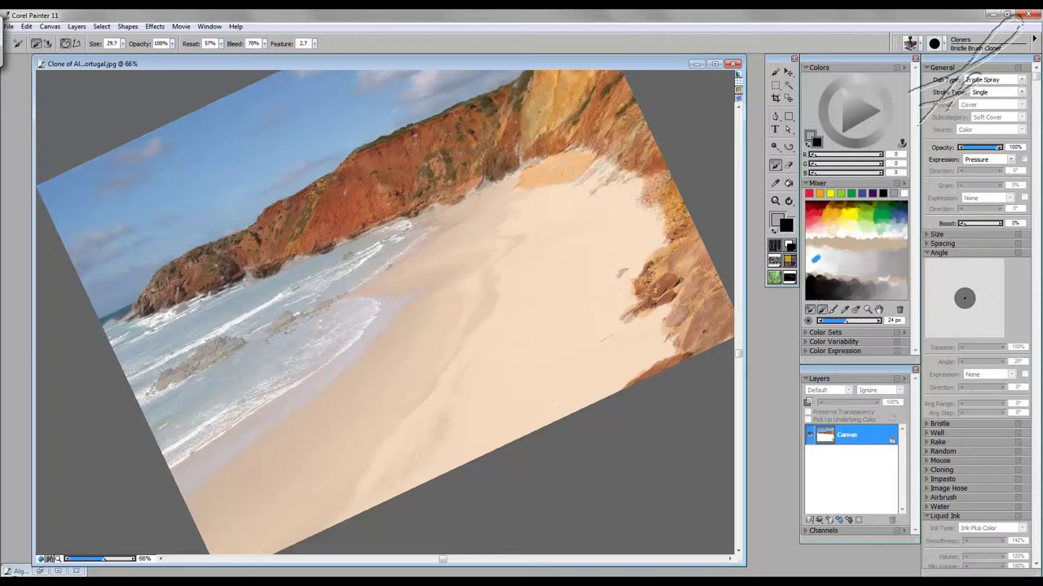
drag(593, 170, 537, 198)
mouse_move(431, 219)
mouse_down()
mouse_move(478, 210)
mouse_move(444, 217)
mouse_up()
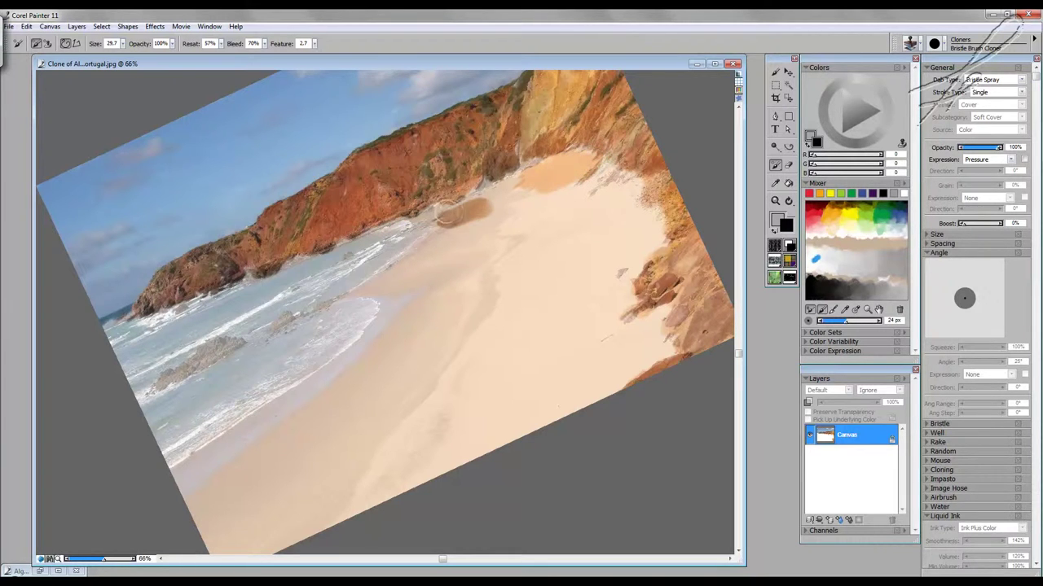
mouse_move(495, 184)
mouse_down()
mouse_move(444, 207)
mouse_move(504, 198)
mouse_move(496, 189)
mouse_move(522, 179)
mouse_up()
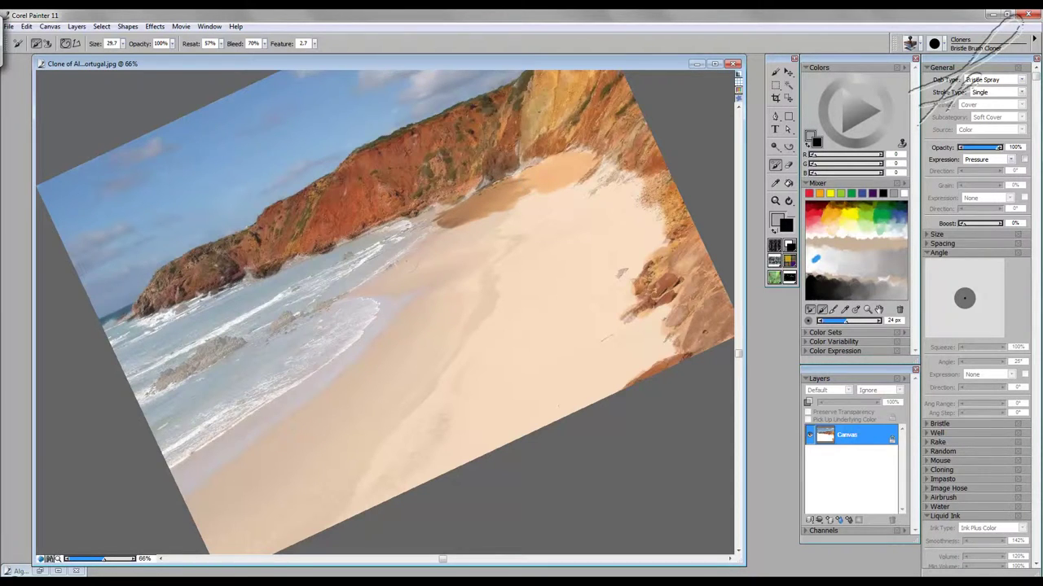
- Paint the wet sand tongue at the water's edge and the darker streaks running down the beach
mouse_move(411, 243)
mouse_down()
mouse_move(494, 217)
mouse_move(415, 252)
mouse_move(399, 273)
mouse_move(417, 254)
mouse_move(404, 272)
mouse_move(416, 277)
mouse_move(371, 290)
mouse_move(469, 238)
mouse_up()
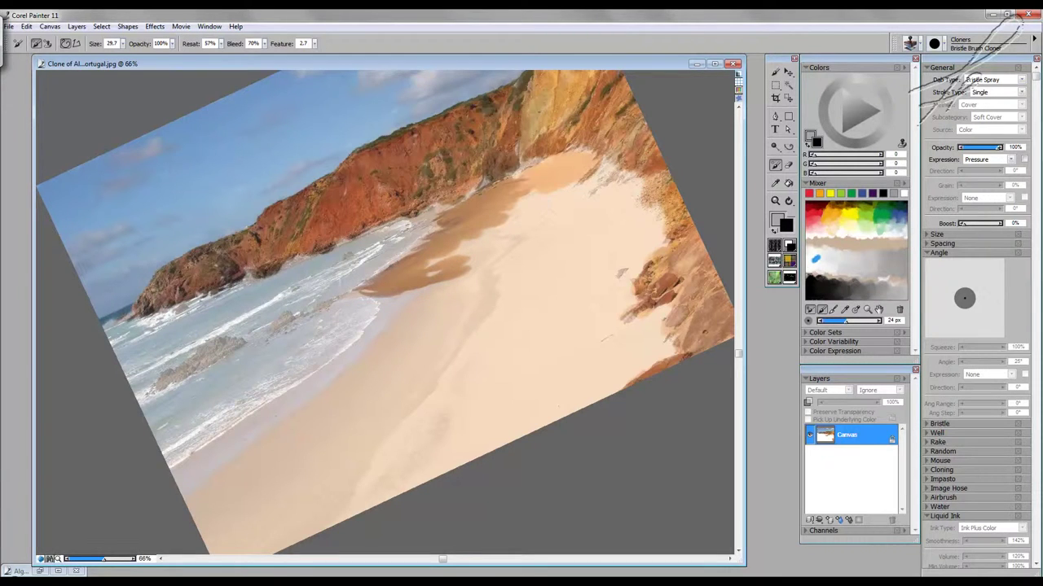
mouse_move(447, 238)
mouse_down()
mouse_move(417, 272)
mouse_move(457, 246)
mouse_move(448, 255)
mouse_move(492, 246)
mouse_move(490, 229)
mouse_move(439, 266)
mouse_move(383, 283)
mouse_move(418, 260)
mouse_up()
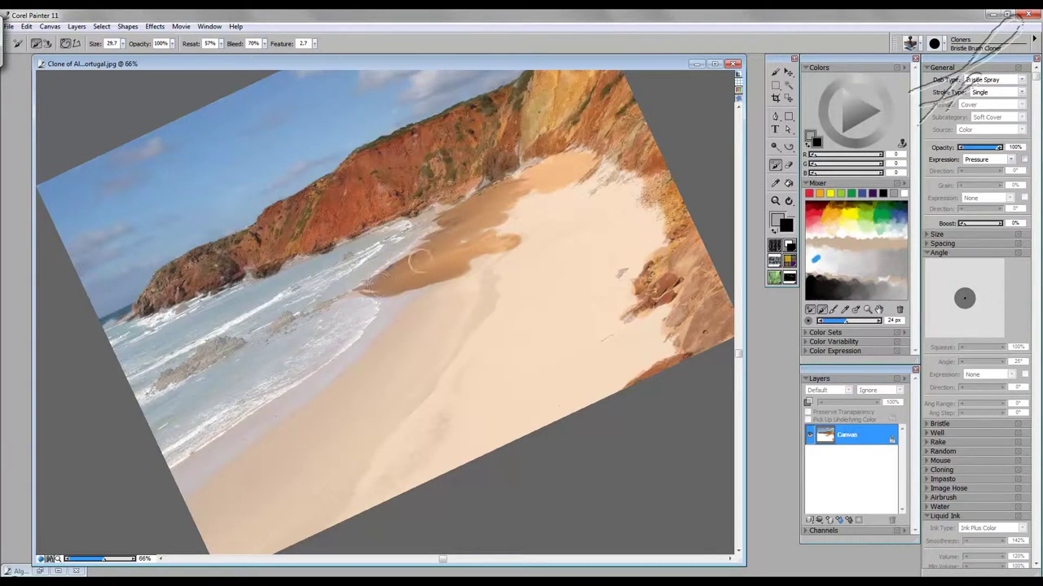
mouse_move(491, 280)
mouse_down()
mouse_move(487, 261)
mouse_move(484, 308)
mouse_move(452, 356)
mouse_up()
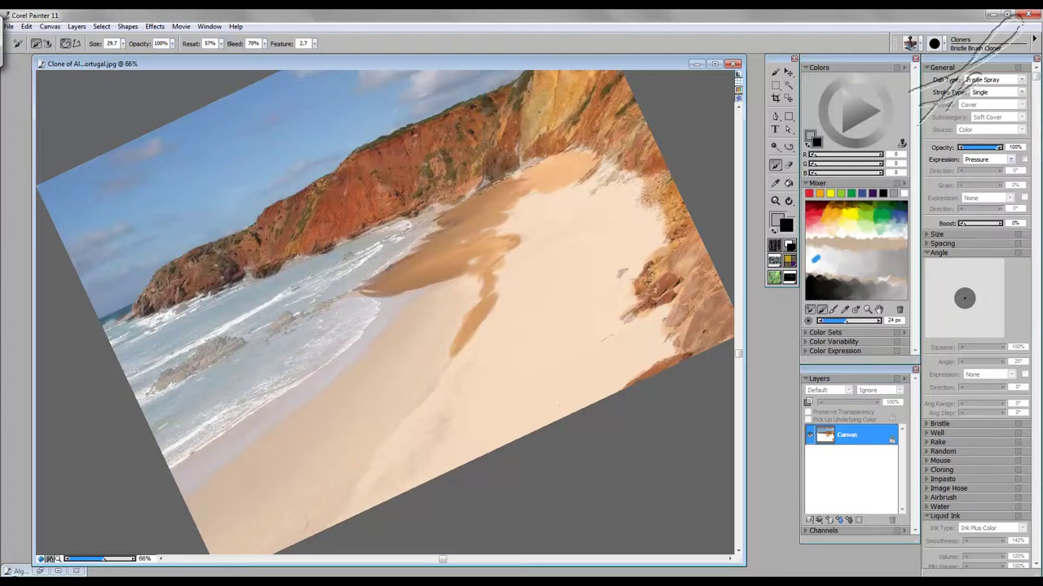
drag(384, 490, 449, 421)
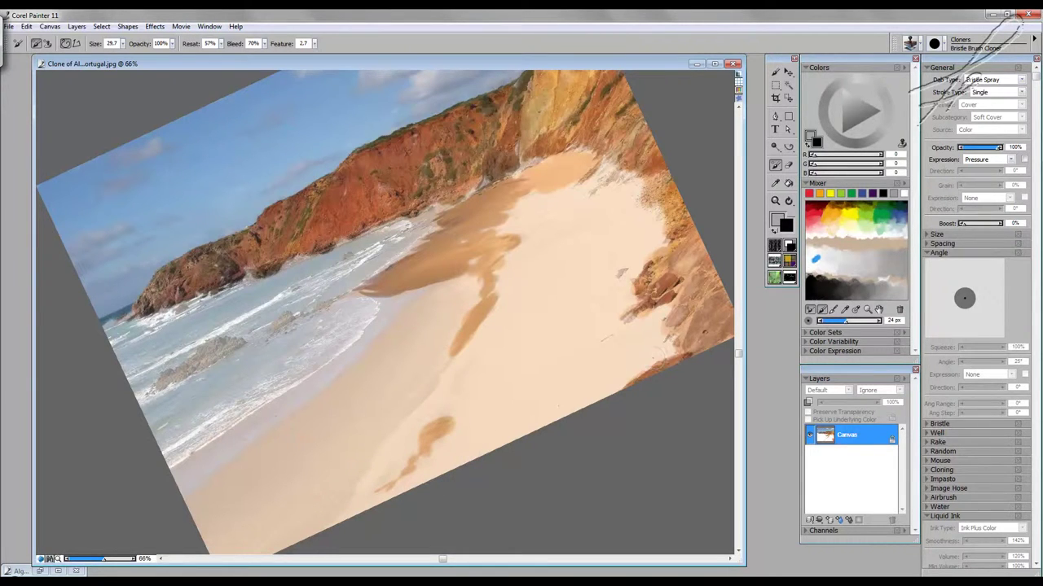
- Paint the sand around the rocks and the rest of the beach, filling the white gaps at brush size 51.0
mouse_move(650, 358)
mouse_down()
mouse_move(658, 365)
mouse_move(635, 375)
mouse_move(645, 334)
mouse_up()
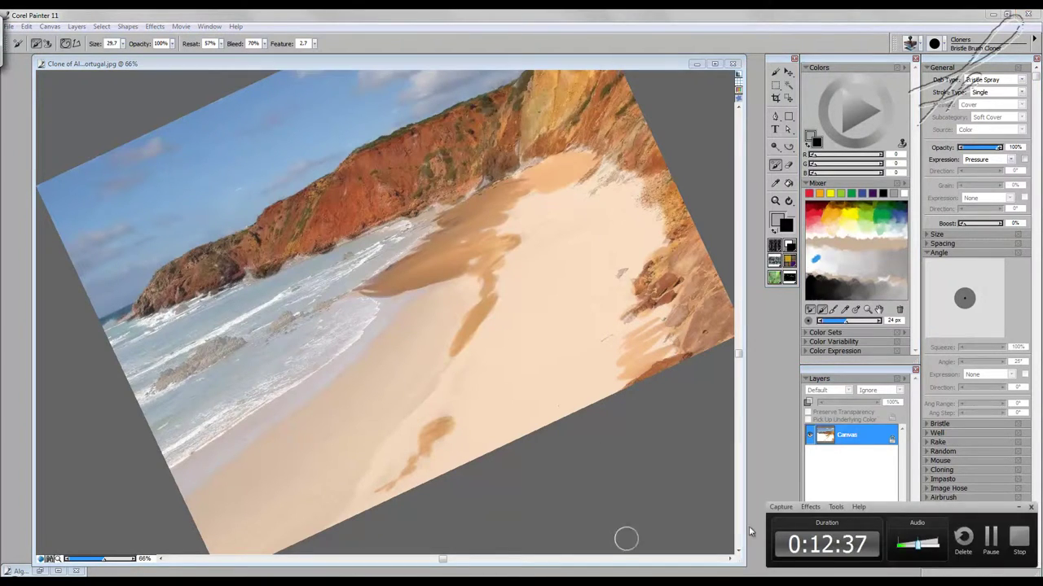
click(990, 538)
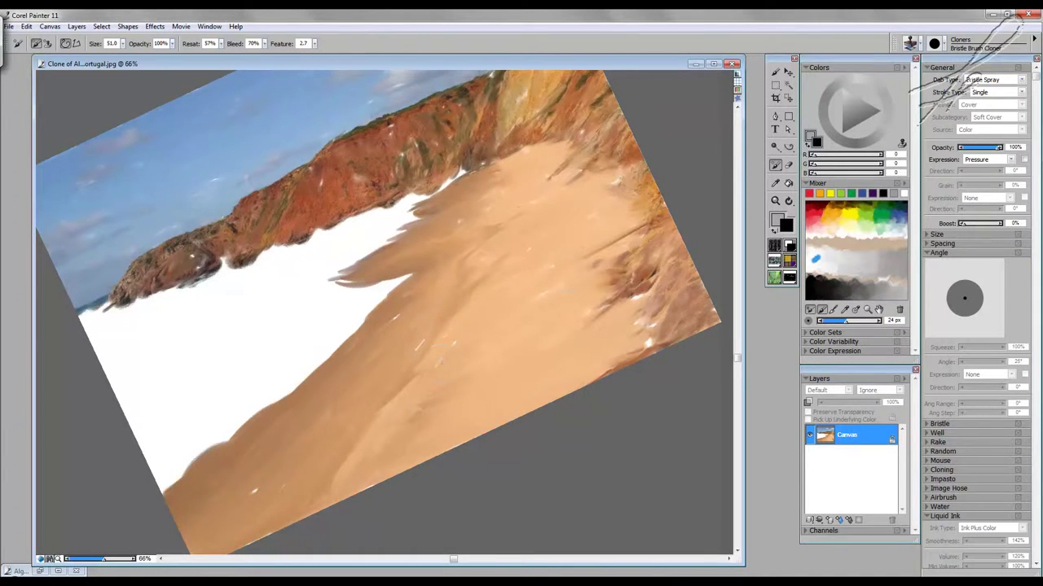
mouse_move(639, 289)
mouse_down()
mouse_move(615, 298)
mouse_move(658, 347)
mouse_move(641, 334)
mouse_up()
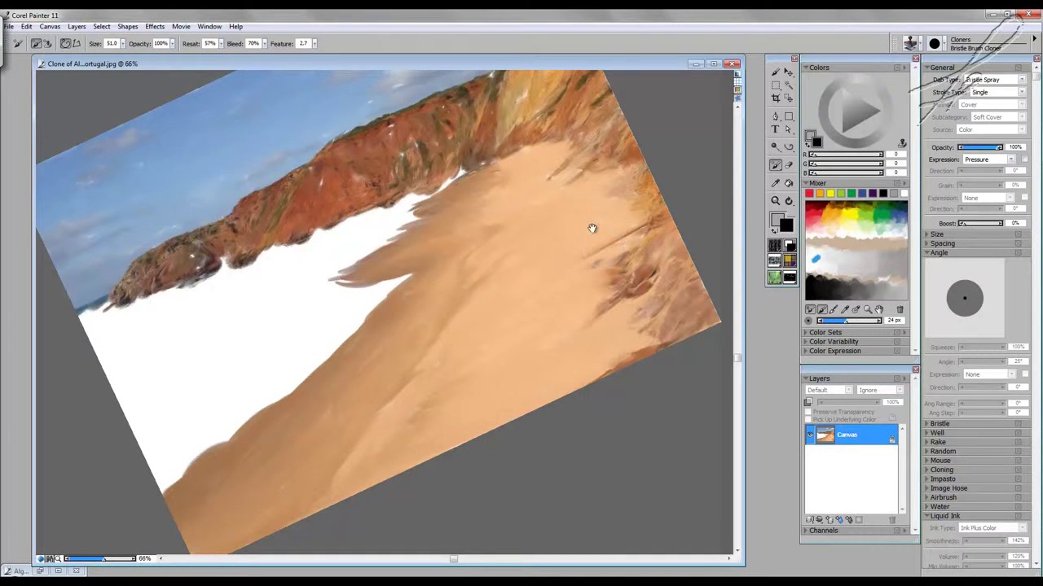
- Turn tracing paper back on and rotate the canvas view to 334°, centring the sea
drag(592, 228, 612, 277)
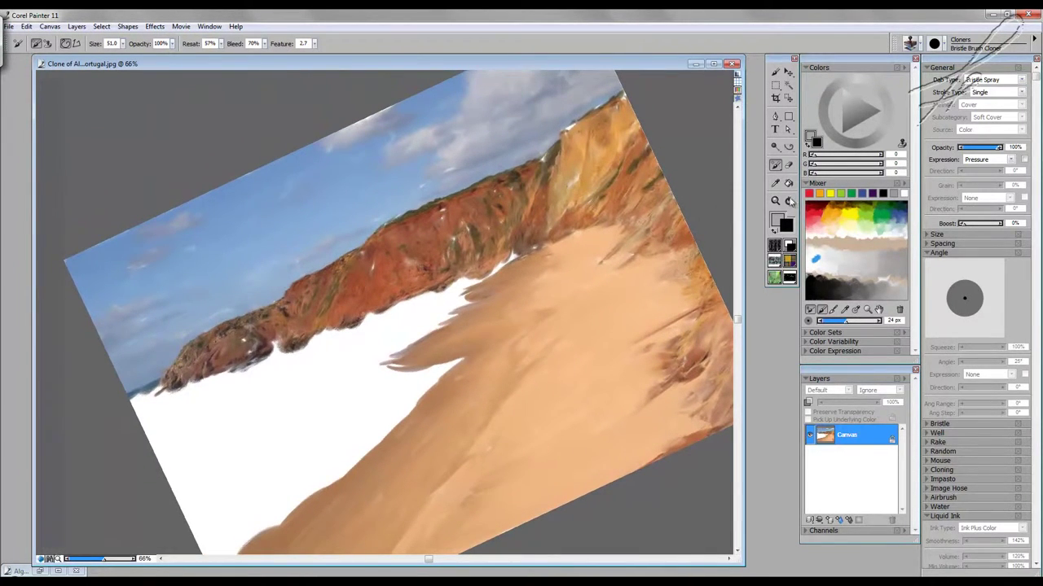
key(ctrl+t)
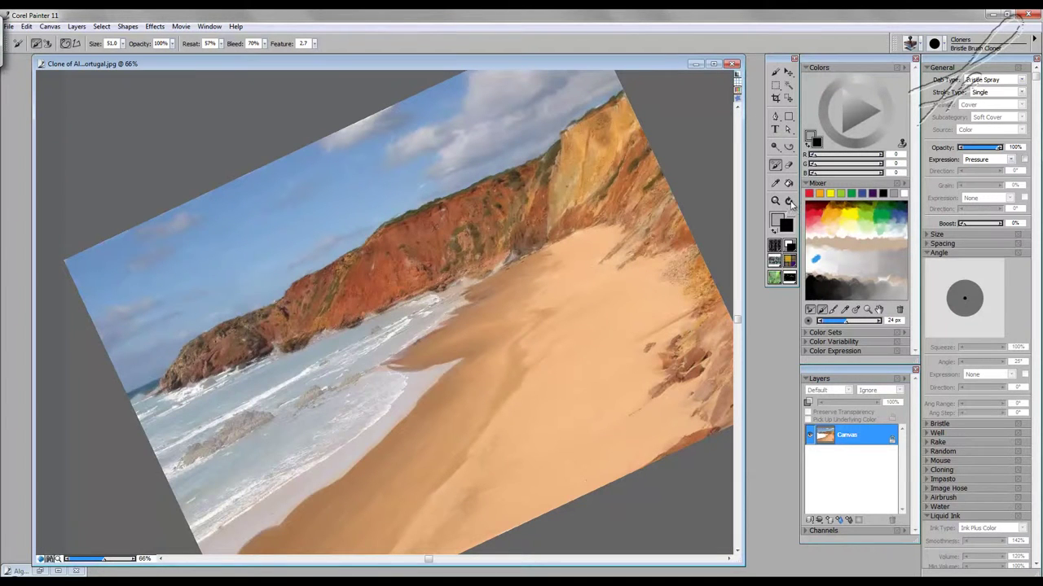
click(789, 202)
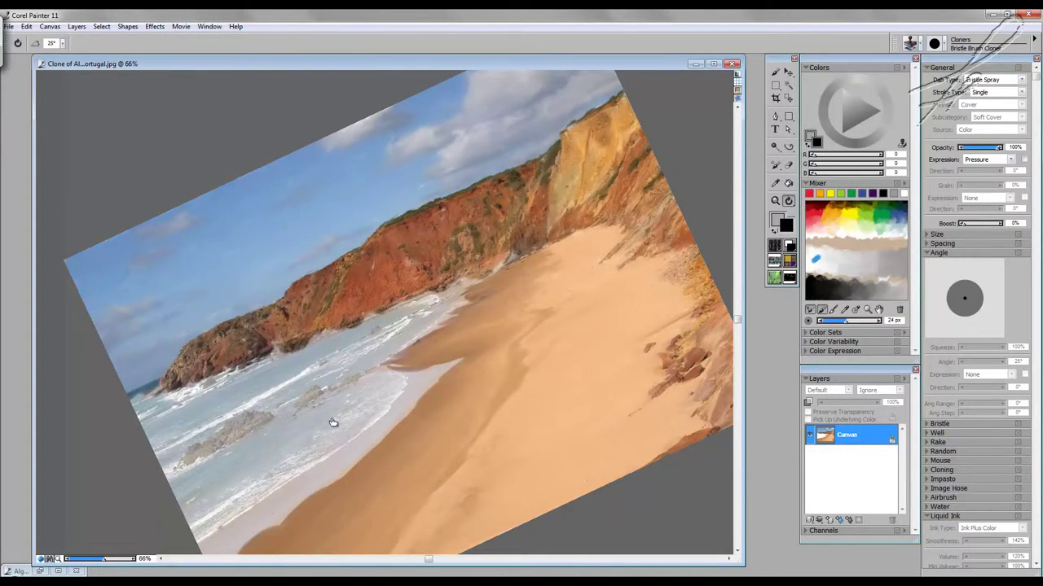
drag(332, 422, 320, 359)
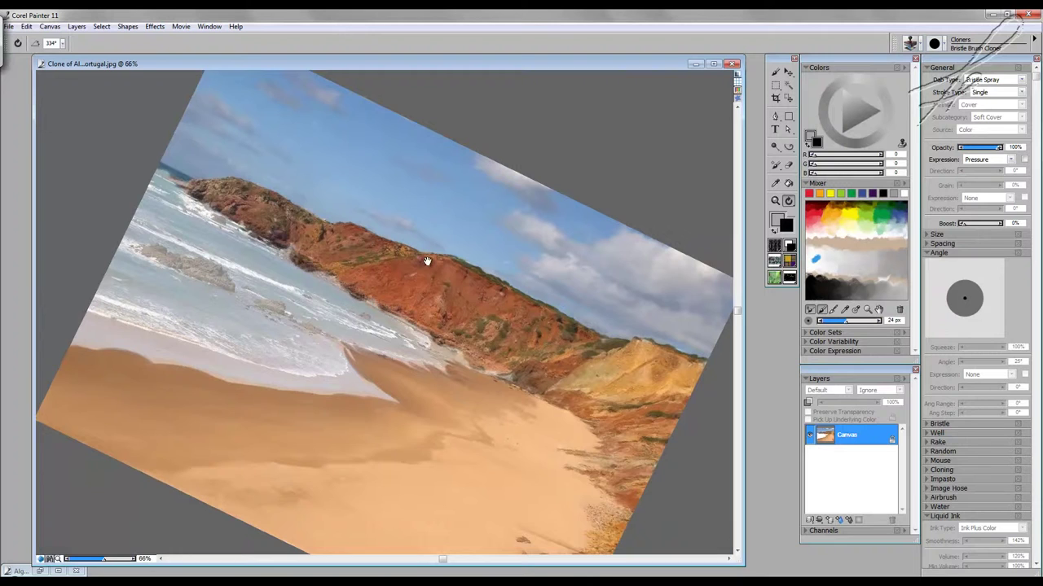
drag(429, 261, 583, 342)
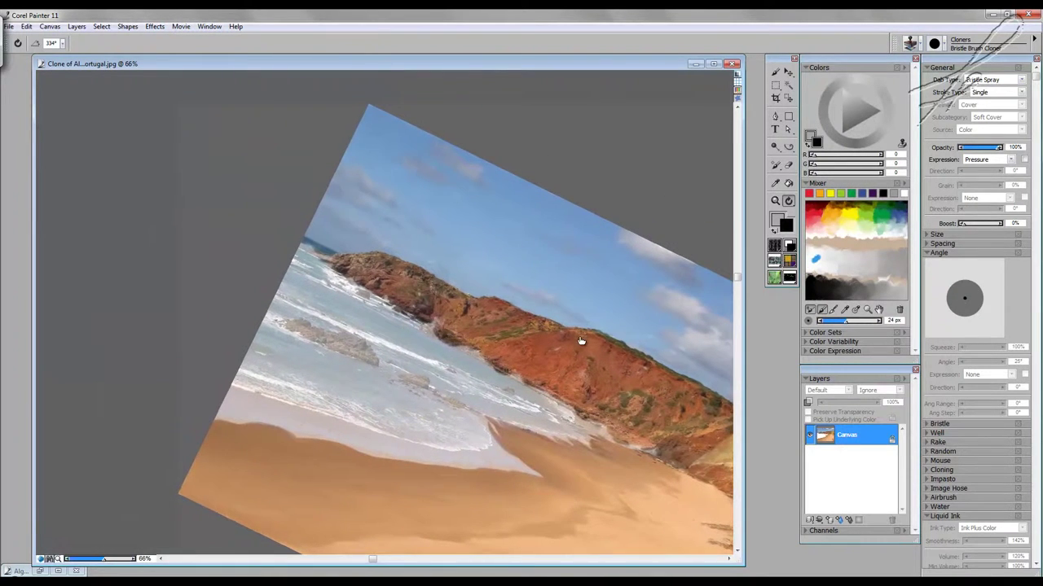
- Reduce the Bristle Brush Cloner size to 15.9 and paint the large dark rock in the surf
click(775, 165)
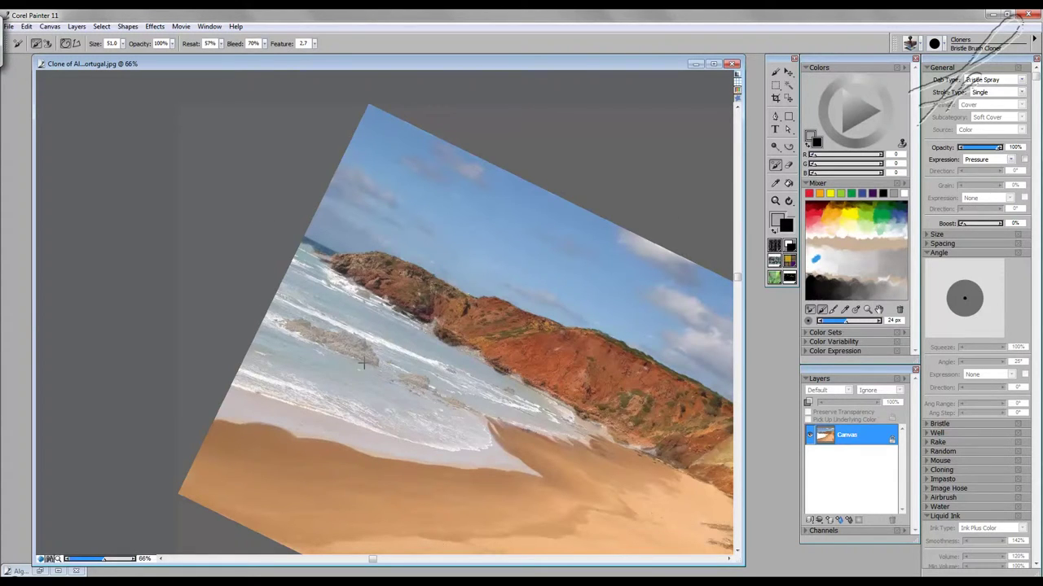
key(bracketleft)
key(bracketleft)
key(bracketleft)
key(bracketleft)
key(bracketleft)
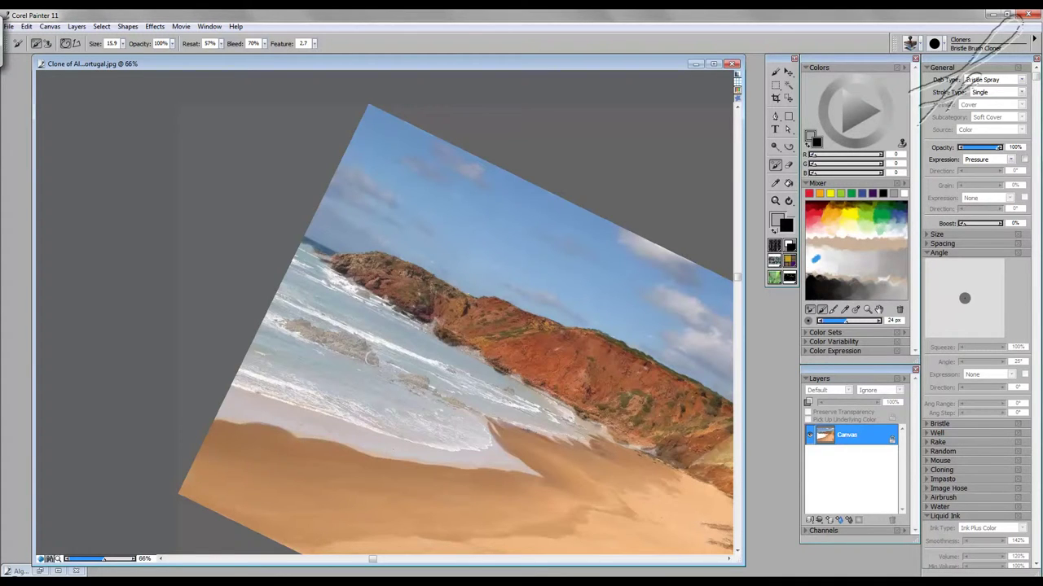
drag(371, 360, 377, 358)
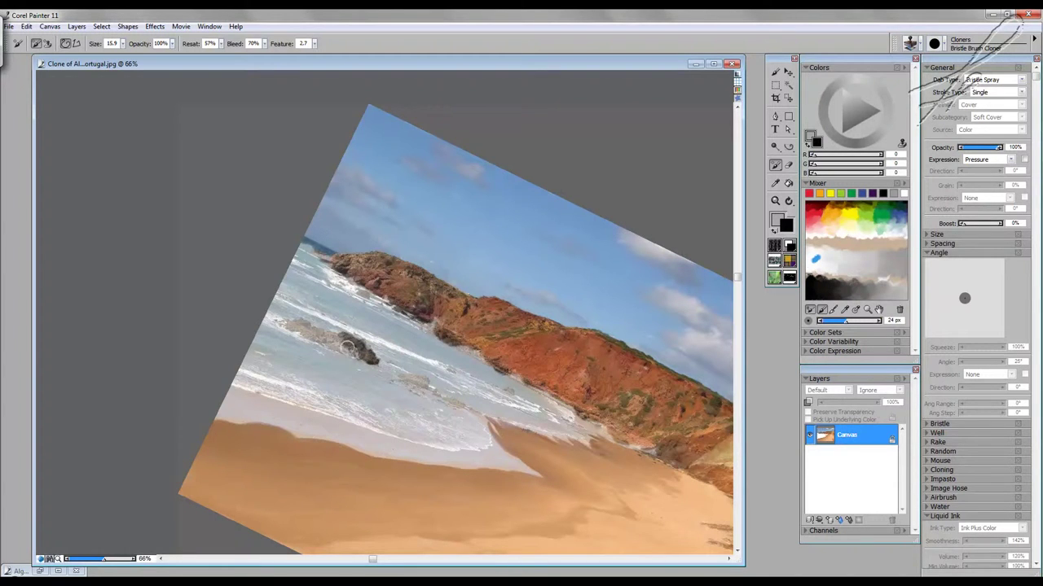
mouse_move(338, 342)
mouse_down()
mouse_move(294, 326)
mouse_move(325, 336)
mouse_move(301, 325)
mouse_move(309, 329)
mouse_up()
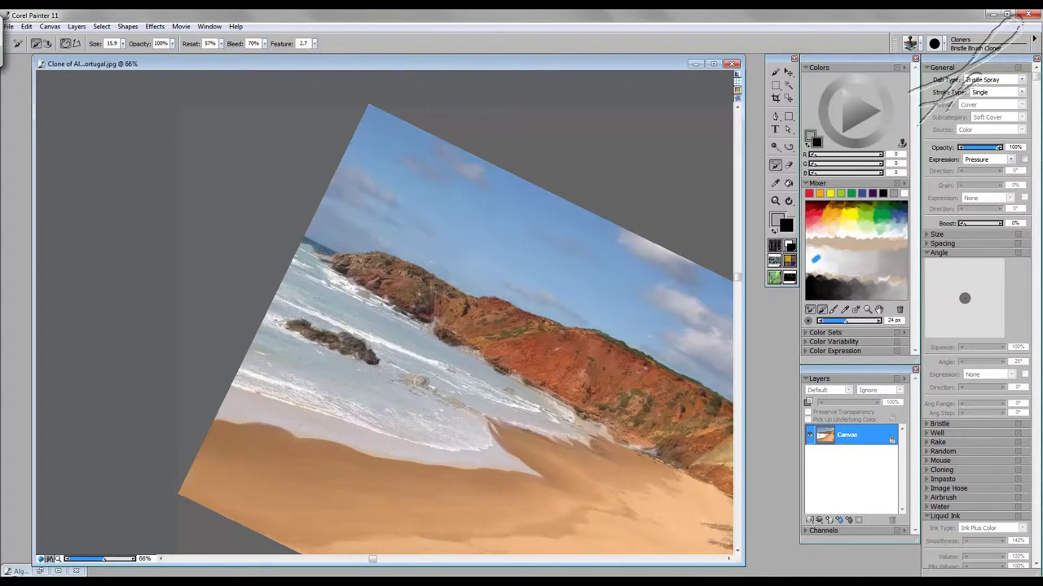
- Paint the small rocks in the surf and below the headland, then check them with tracing paper off
mouse_move(417, 379)
mouse_down()
mouse_move(425, 382)
mouse_move(417, 383)
mouse_up()
drag(510, 388, 500, 389)
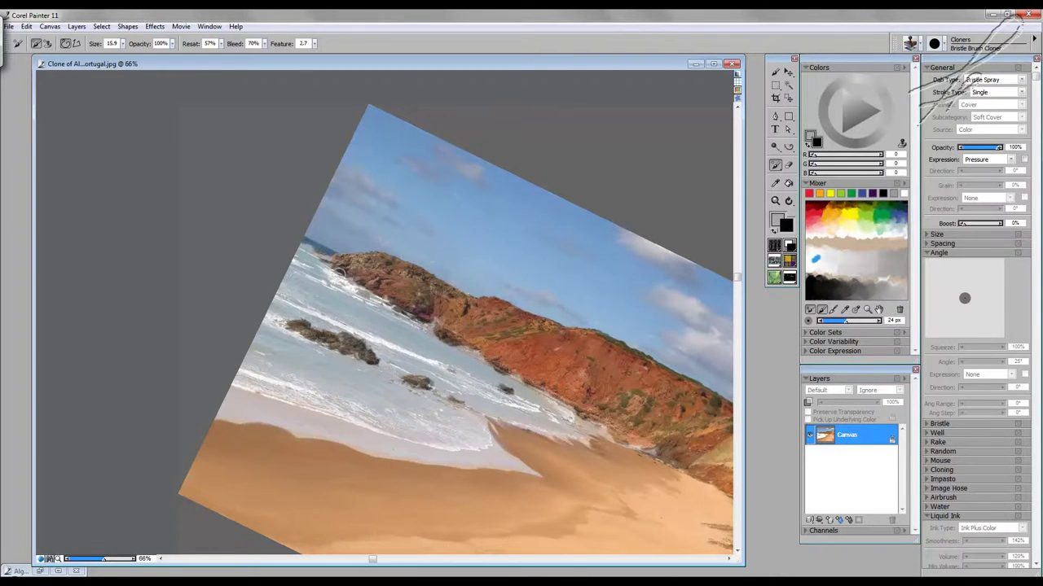
drag(364, 291, 367, 294)
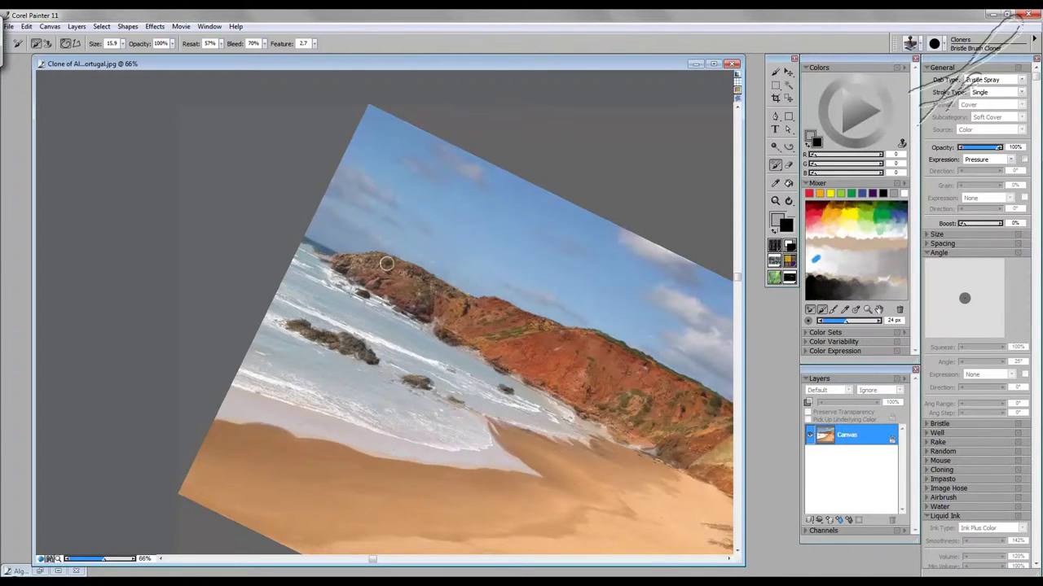
click(737, 76)
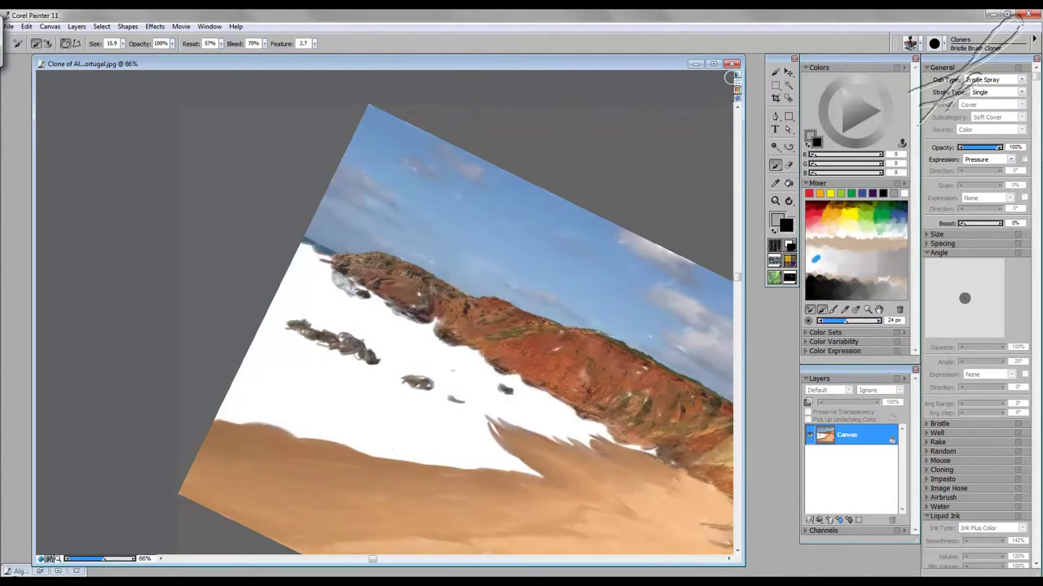
- Turn tracing paper back on to show the source photo's sea over the unpainted area
click(737, 75)
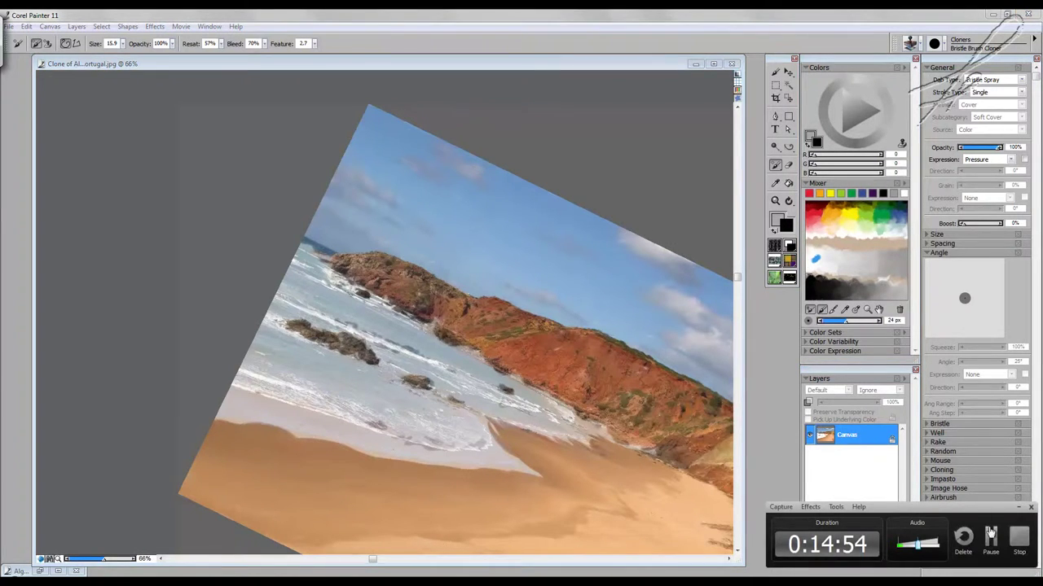
click(992, 541)
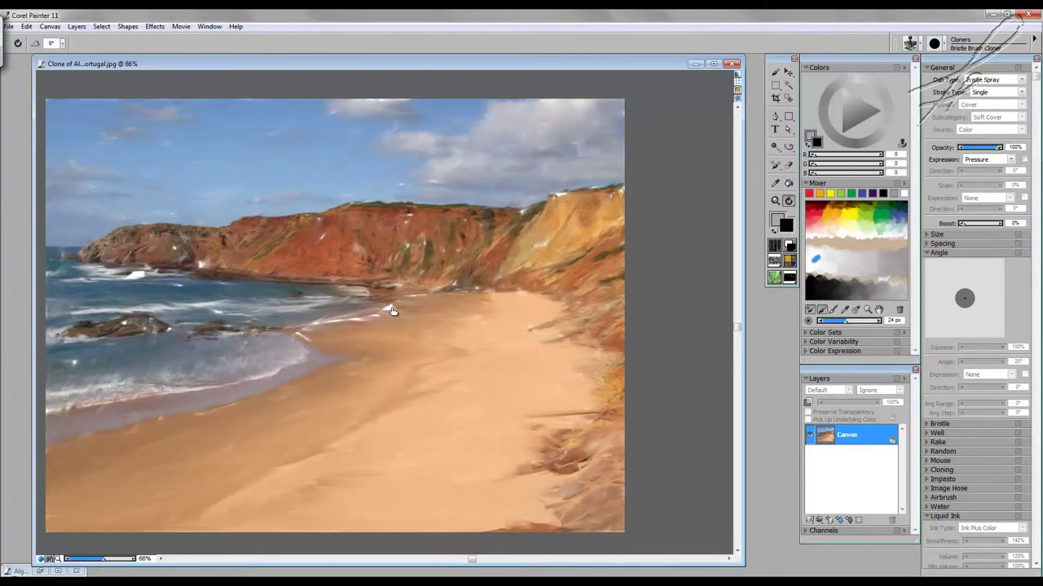
- Paint over the remaining white gaps on the shoreline, cliffs, surf and beach-side rocks with the Bristle Brush Cloner at size 27.4
click(774, 166)
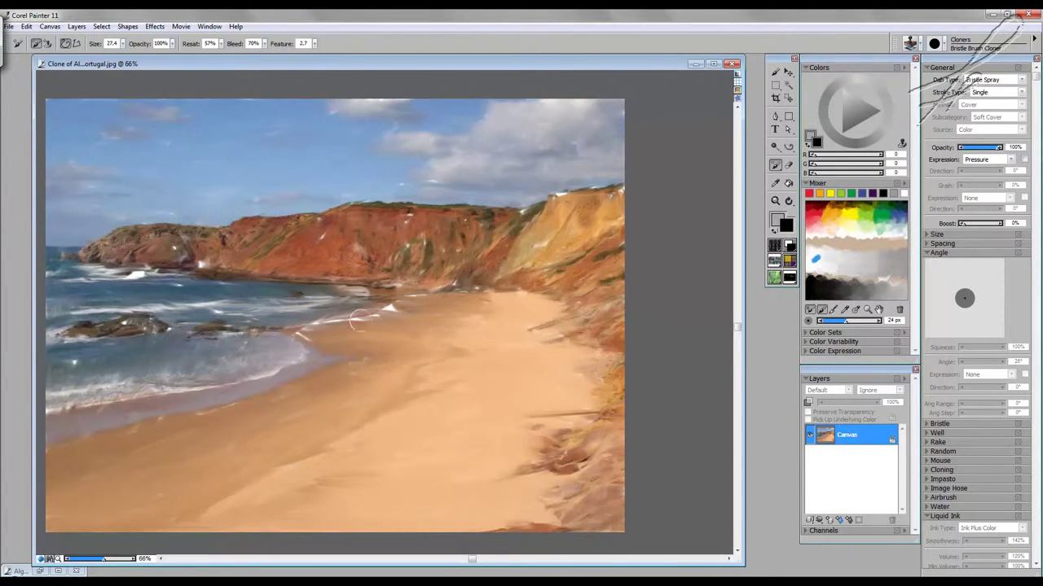
drag(383, 307, 289, 334)
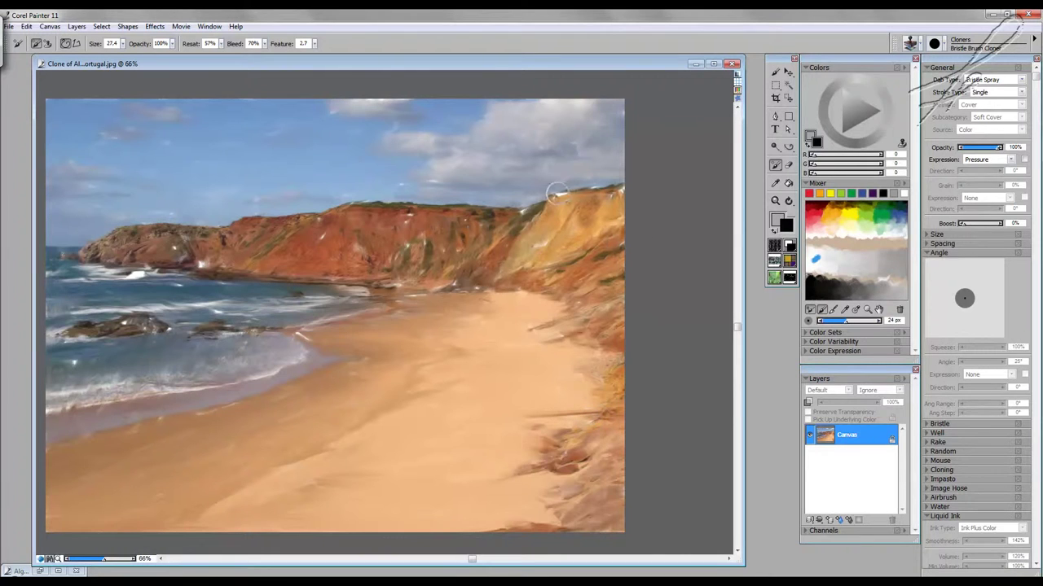
mouse_move(557, 193)
mouse_down()
mouse_move(617, 197)
mouse_move(595, 185)
mouse_move(518, 211)
mouse_move(539, 244)
mouse_move(525, 254)
mouse_move(407, 242)
mouse_move(424, 255)
mouse_move(417, 237)
mouse_move(405, 254)
mouse_move(408, 216)
mouse_move(402, 228)
mouse_move(310, 249)
mouse_move(326, 230)
mouse_move(276, 253)
mouse_move(126, 279)
mouse_move(95, 268)
mouse_move(92, 323)
mouse_move(94, 310)
mouse_move(68, 311)
mouse_move(58, 261)
mouse_move(48, 264)
mouse_move(45, 311)
mouse_move(76, 409)
mouse_move(66, 359)
mouse_move(79, 370)
mouse_move(57, 367)
mouse_move(45, 387)
mouse_move(77, 427)
mouse_move(50, 449)
mouse_move(152, 487)
mouse_move(252, 471)
mouse_up()
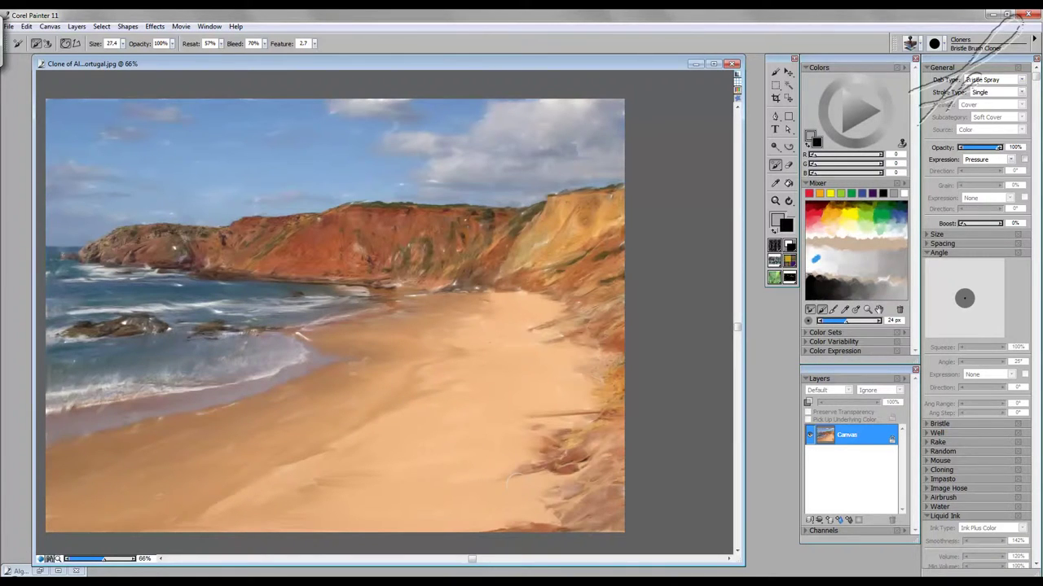
mouse_move(603, 501)
mouse_down()
mouse_move(624, 491)
mouse_move(633, 391)
mouse_up()
drag(591, 423, 597, 425)
drag(593, 345, 557, 337)
- Save the painted clone in RIFF format as Clone of Algarve, Portugal.RIF in the desktop's Painter folder
click(5, 29)
click(9, 27)
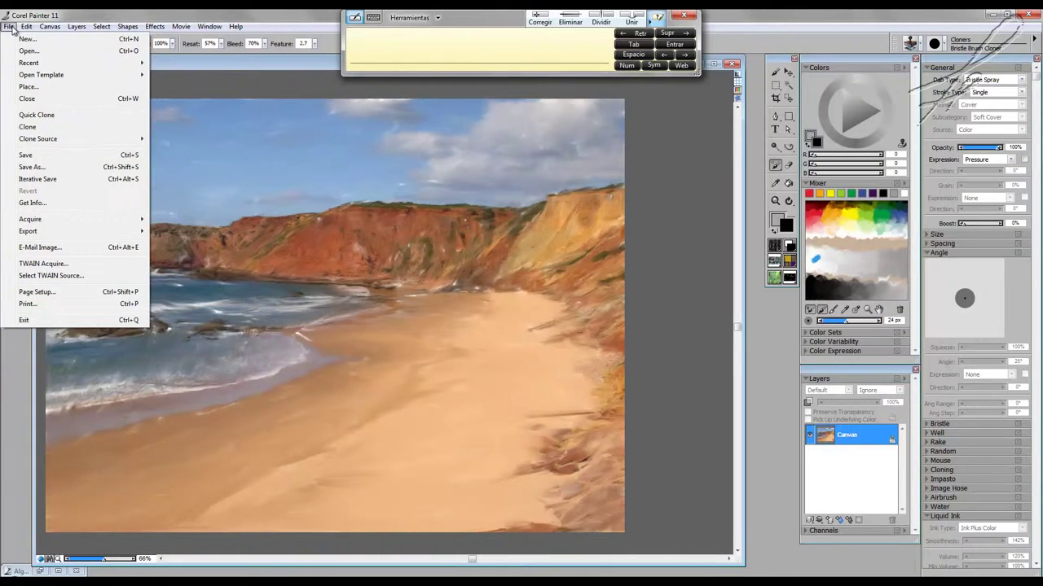
click(71, 168)
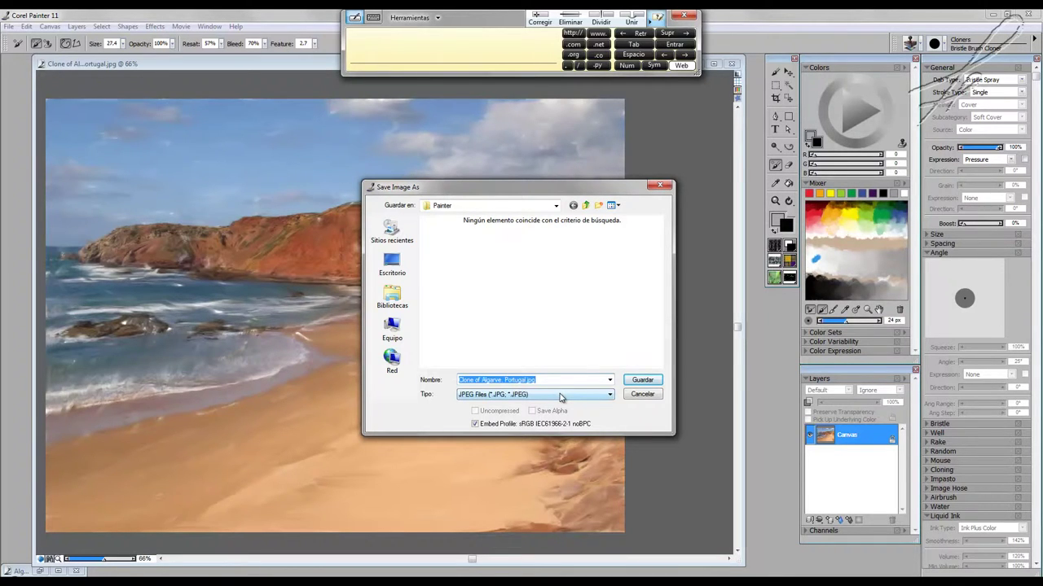
click(560, 398)
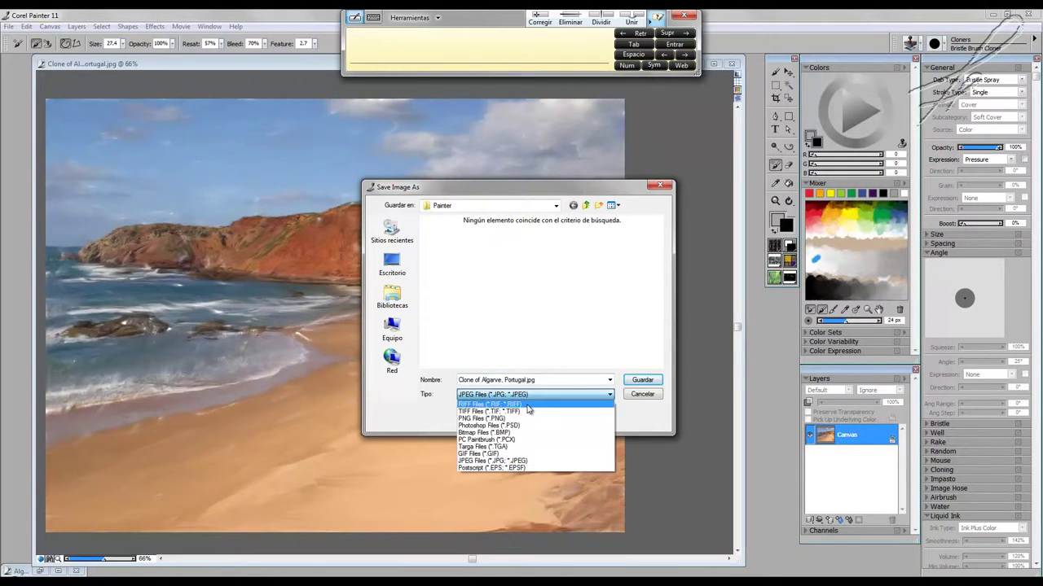
click(493, 404)
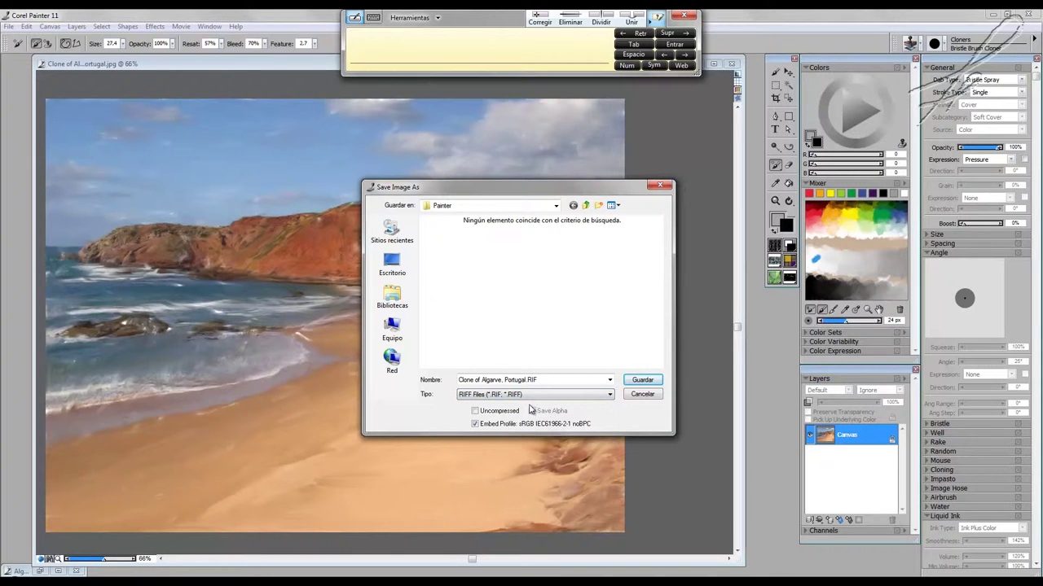
click(555, 206)
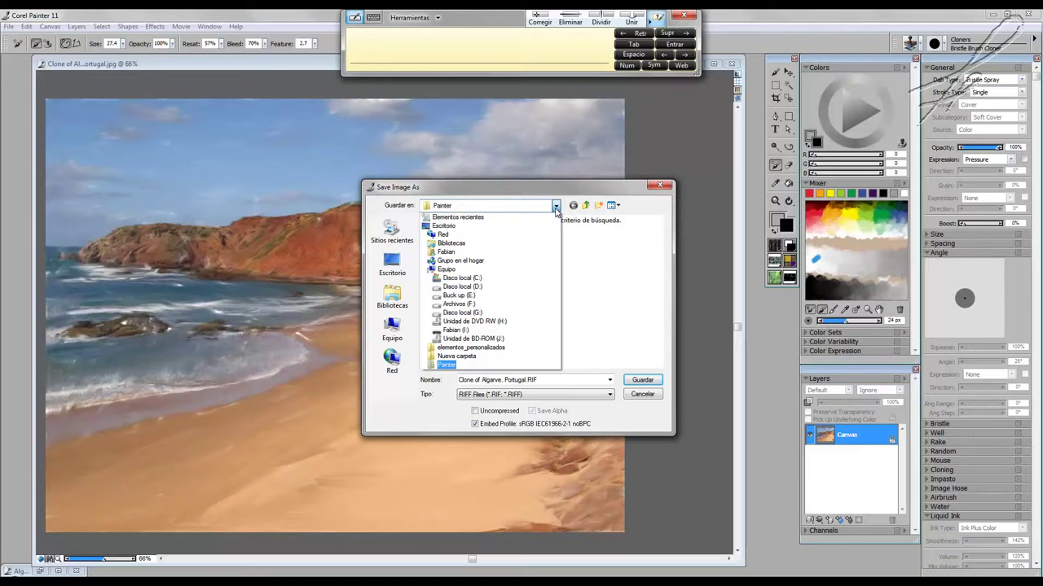
click(444, 226)
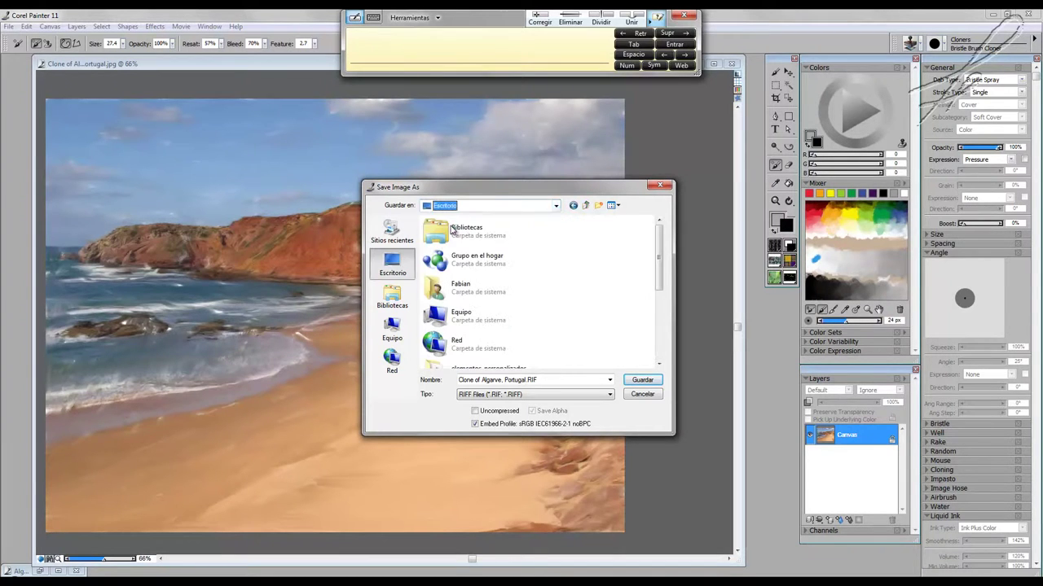
click(659, 364)
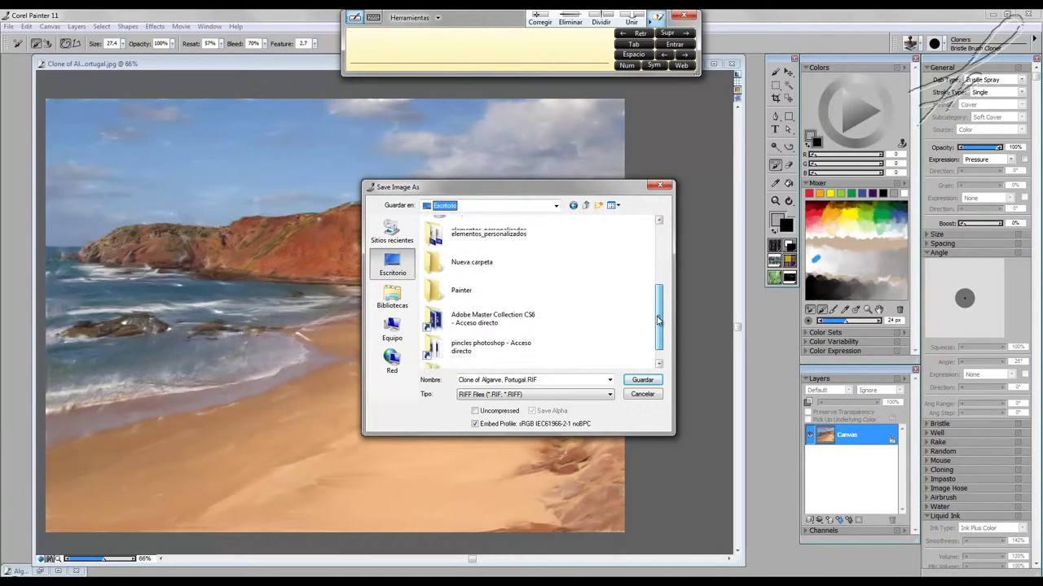
double_click(476, 279)
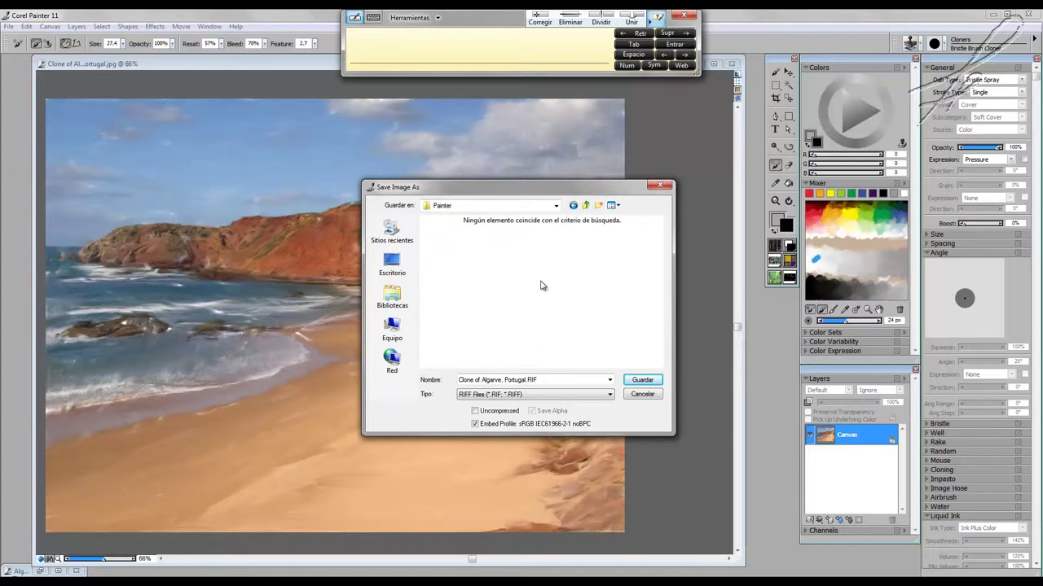
click(640, 380)
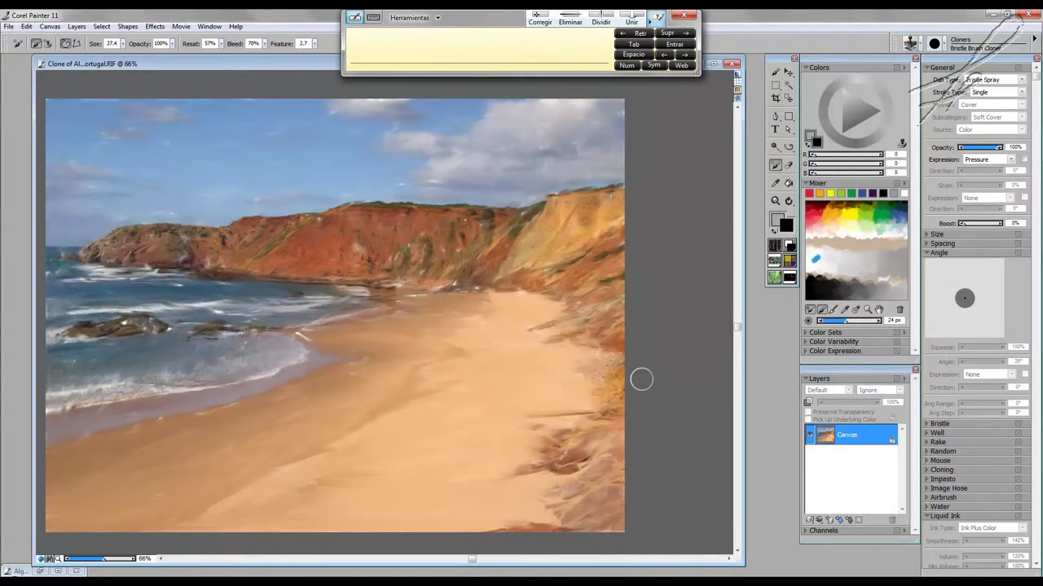
- Close the saved painting and bring back the minimized original photo in a regular window
click(732, 64)
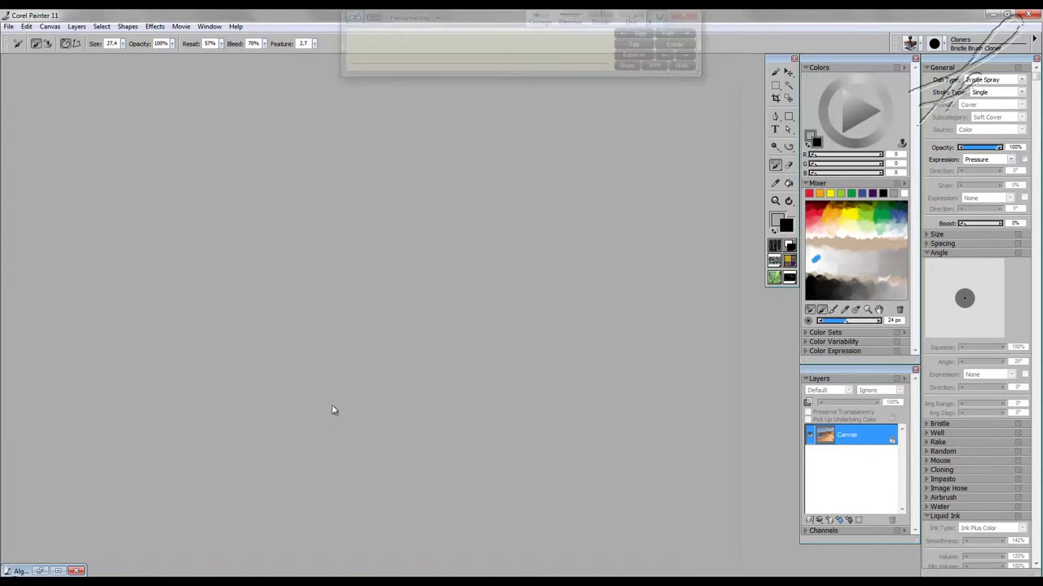
click(57, 571)
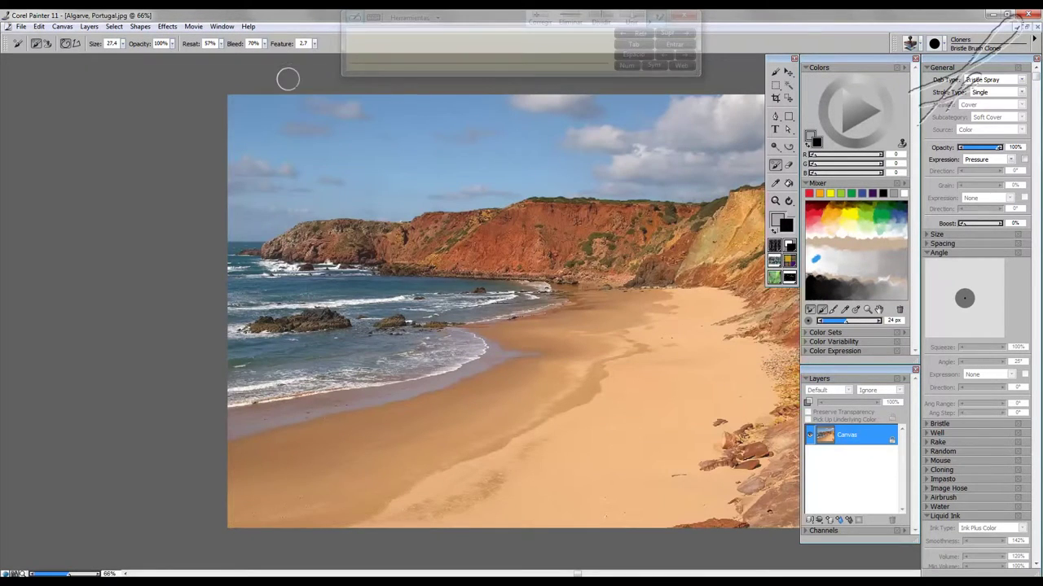
click(1020, 27)
- Save the original photo as Algarve, Portugal.jpg in the desktop's Painter folder at Good JPEG quality, 65%, and close it
click(9, 26)
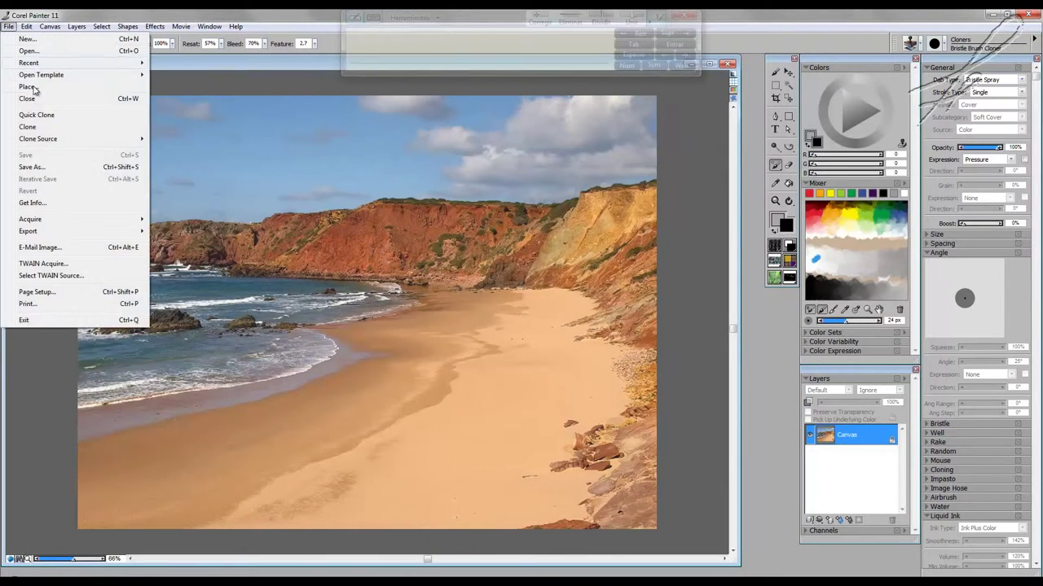
click(37, 167)
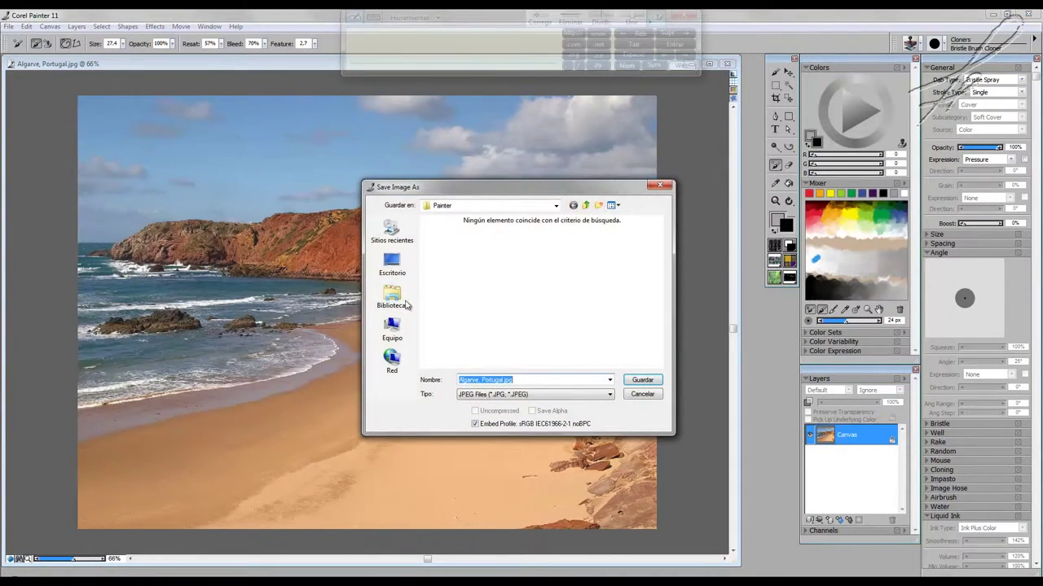
click(394, 330)
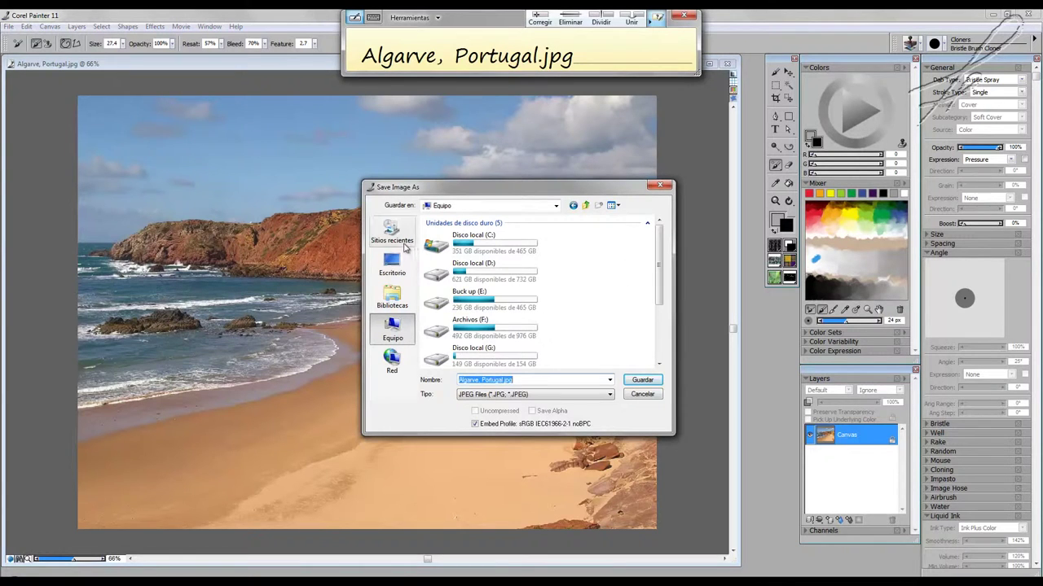
click(393, 260)
scroll(645, 323, down, 5)
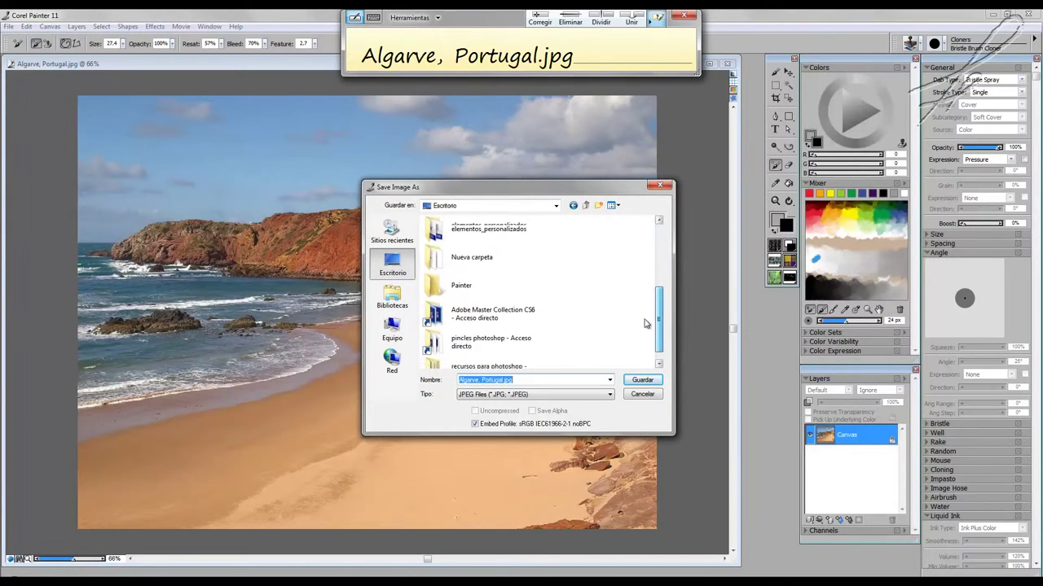
double_click(444, 282)
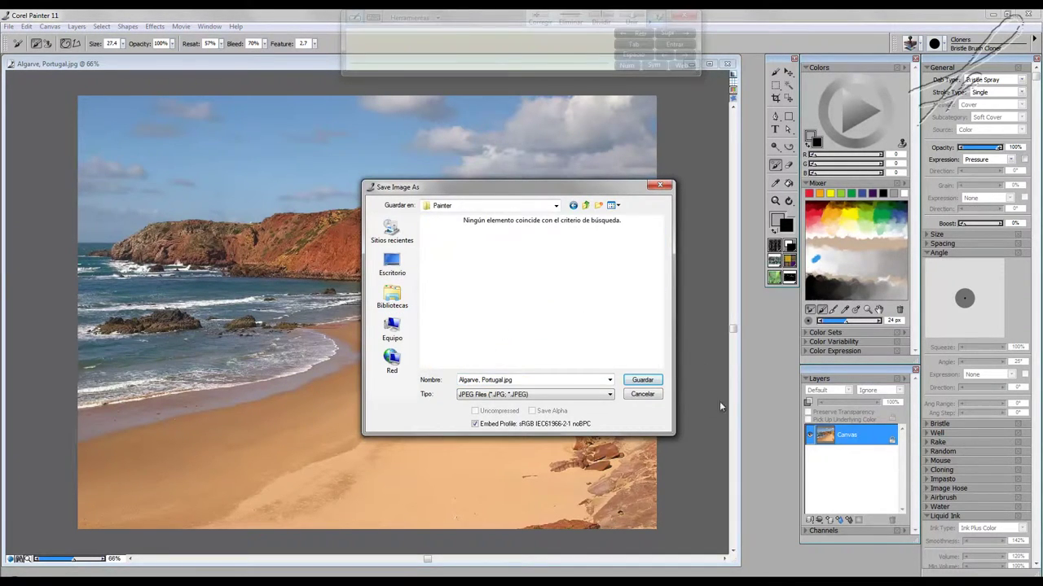
click(652, 382)
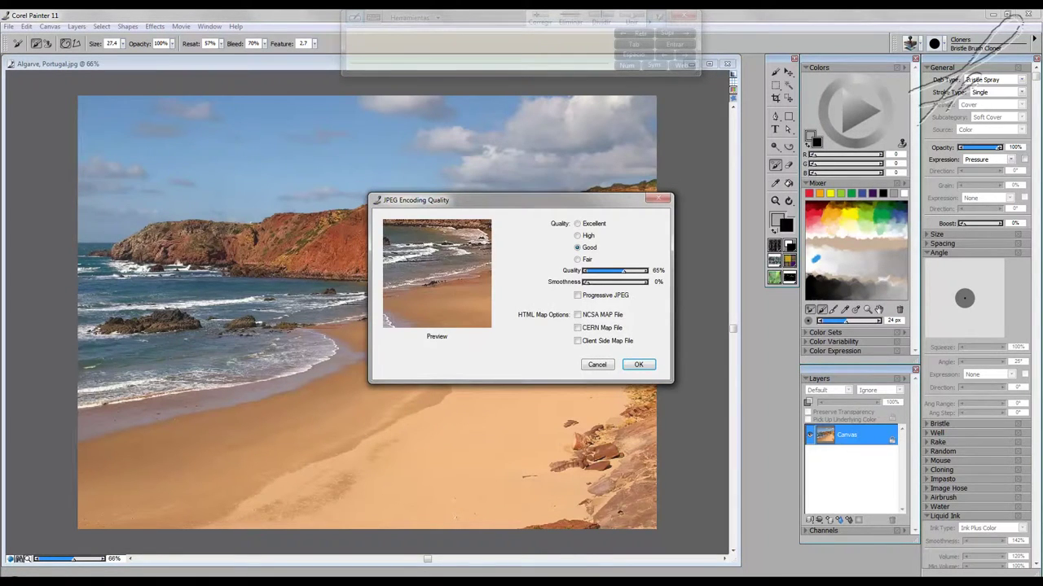
click(642, 367)
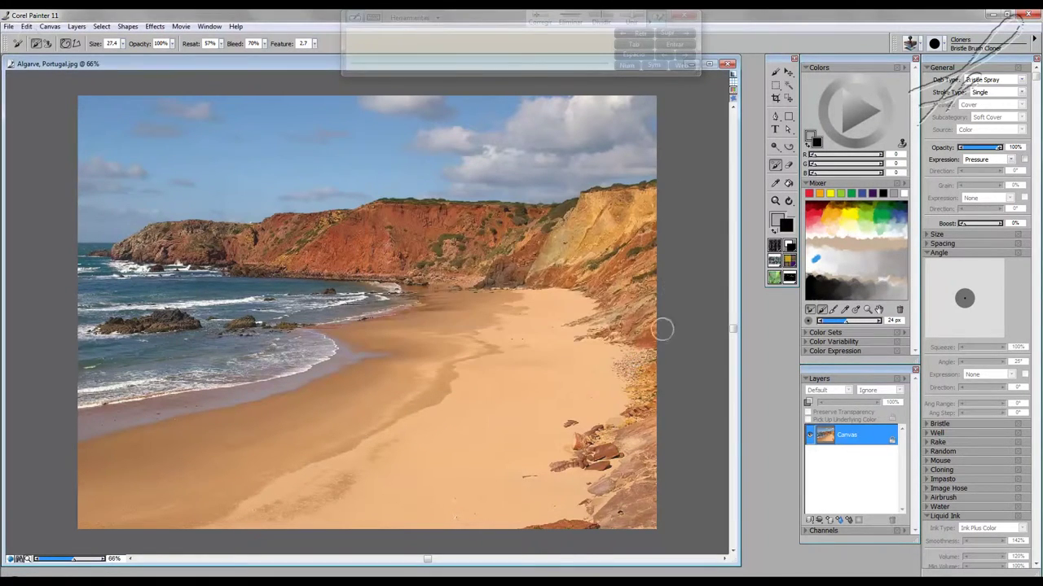
click(728, 65)
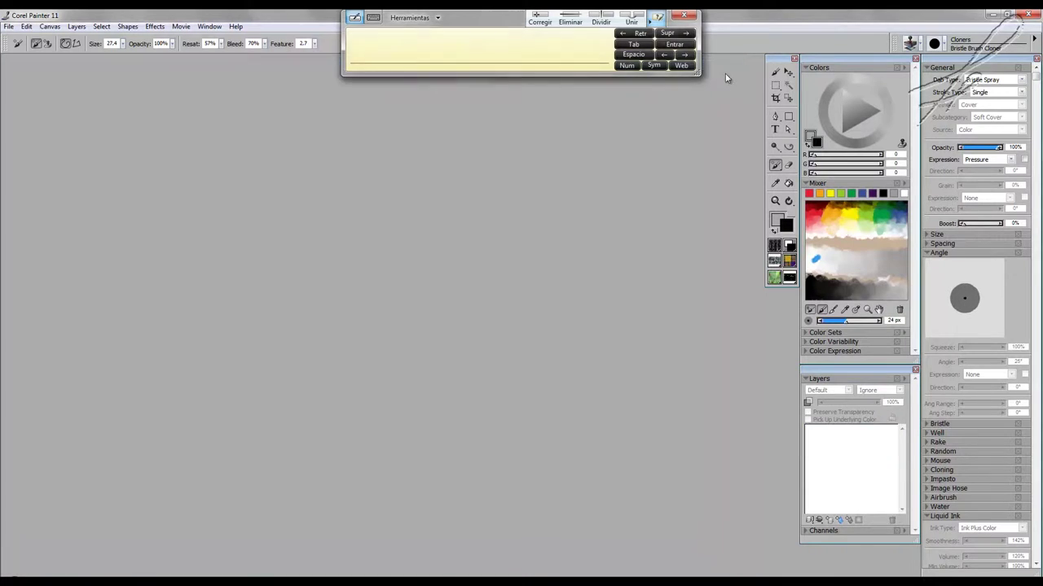
click(685, 17)
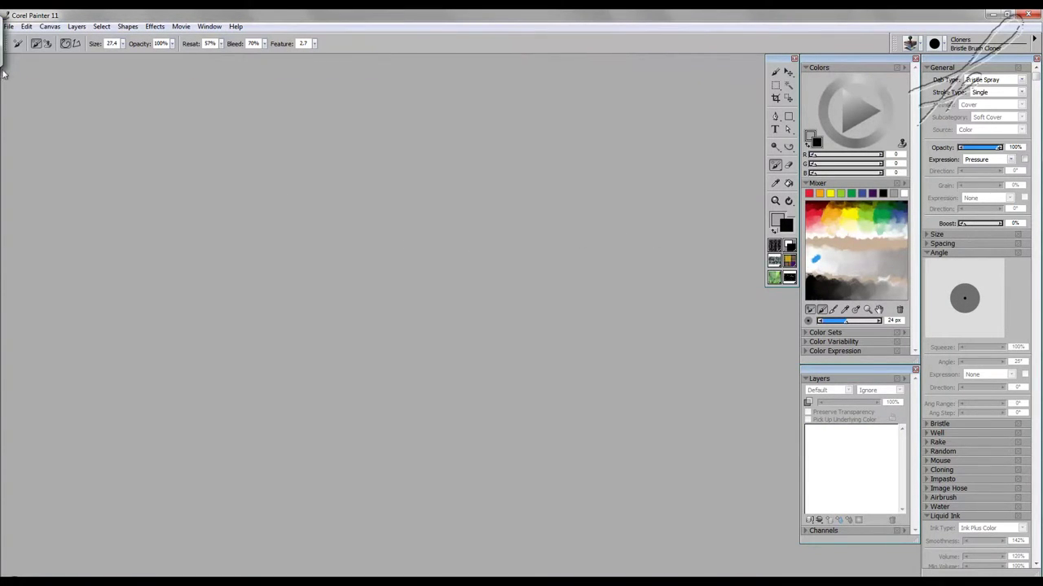
- Open Clone of Algarve, Portugal.RIF from the desktop's Painter folder
click(8, 26)
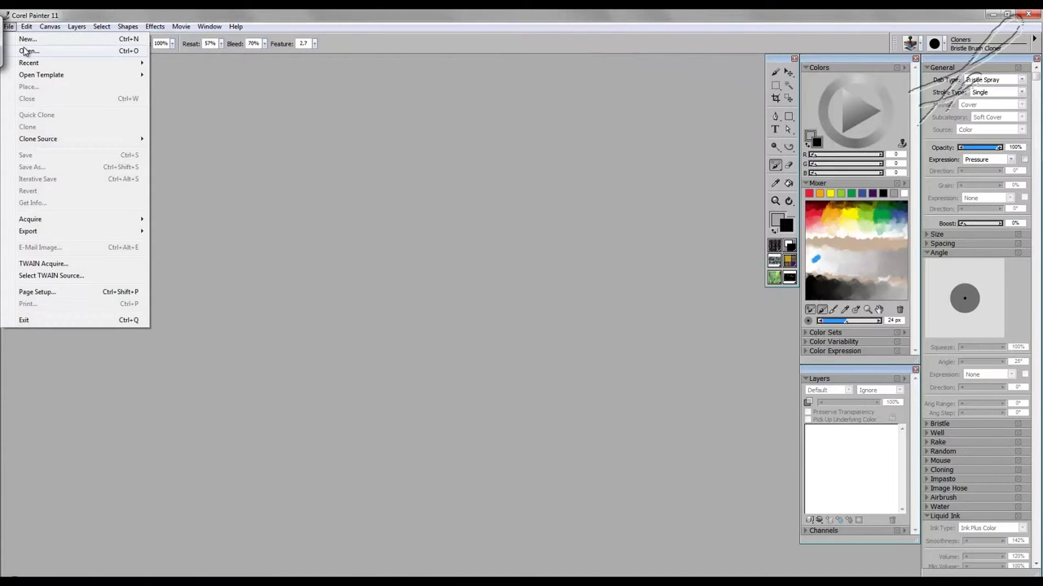
click(28, 52)
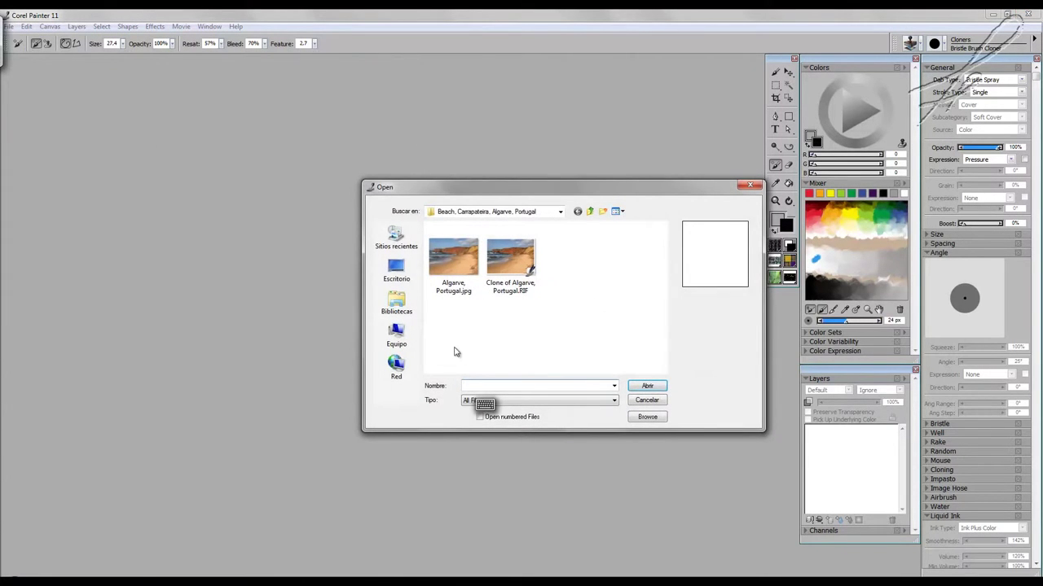
click(396, 334)
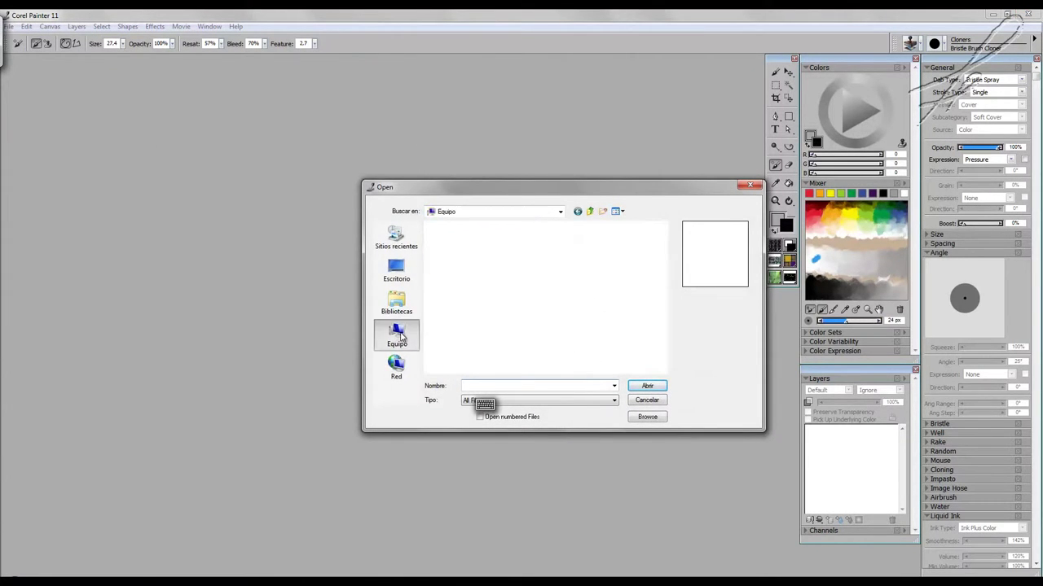
key(alt+Up)
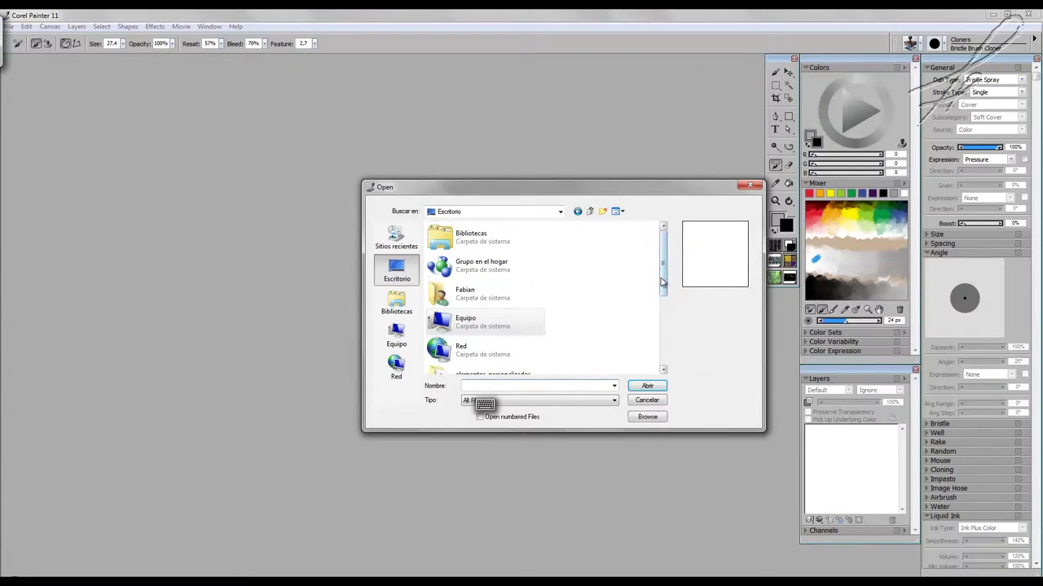
scroll(594, 321, down, 3)
double_click(487, 336)
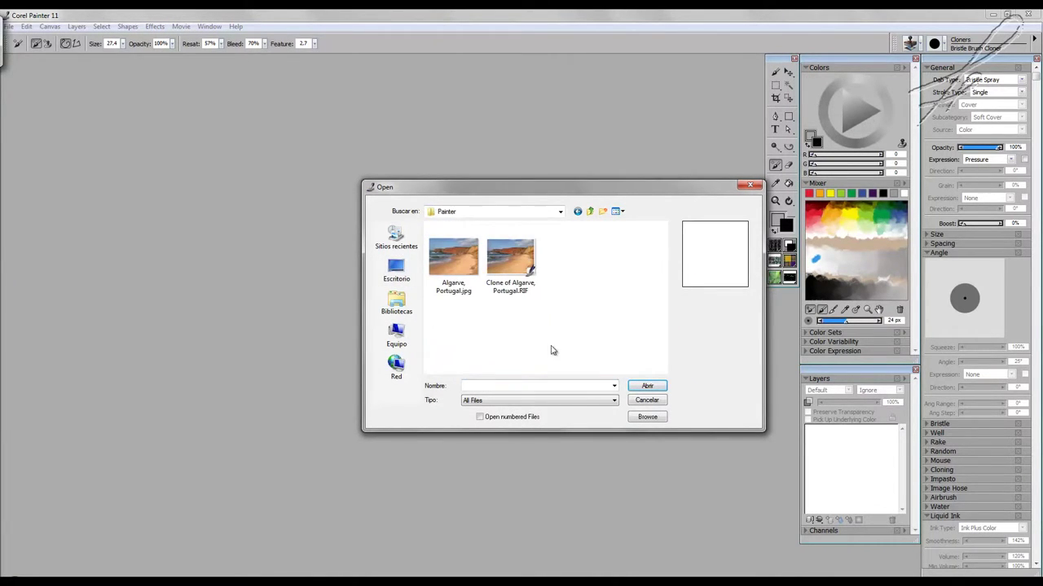
click(521, 269)
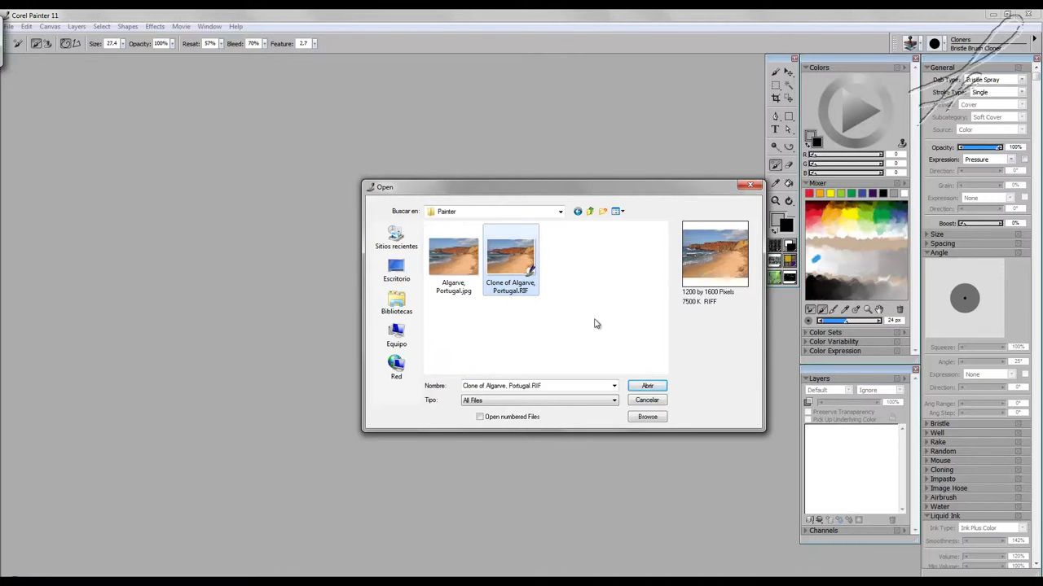
click(642, 388)
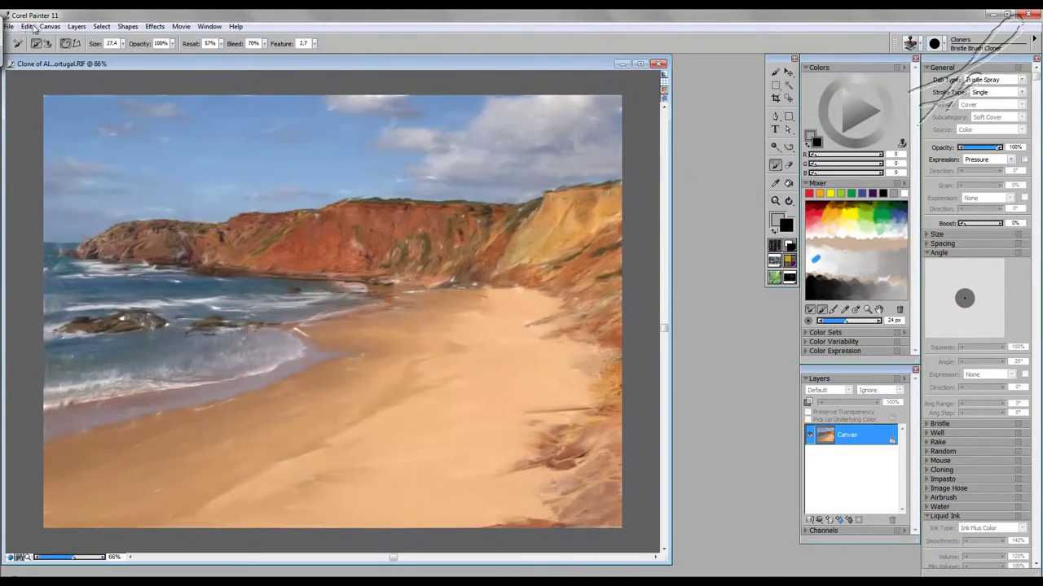
- Open the original photo Algarve, Portugal.jpg from the desktop's Painter folder
click(10, 26)
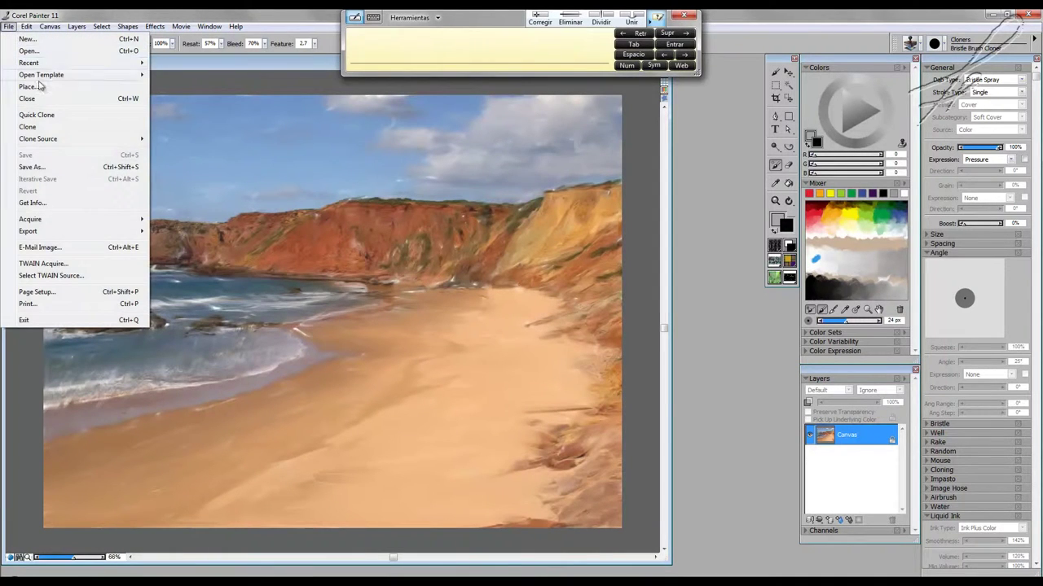
click(31, 51)
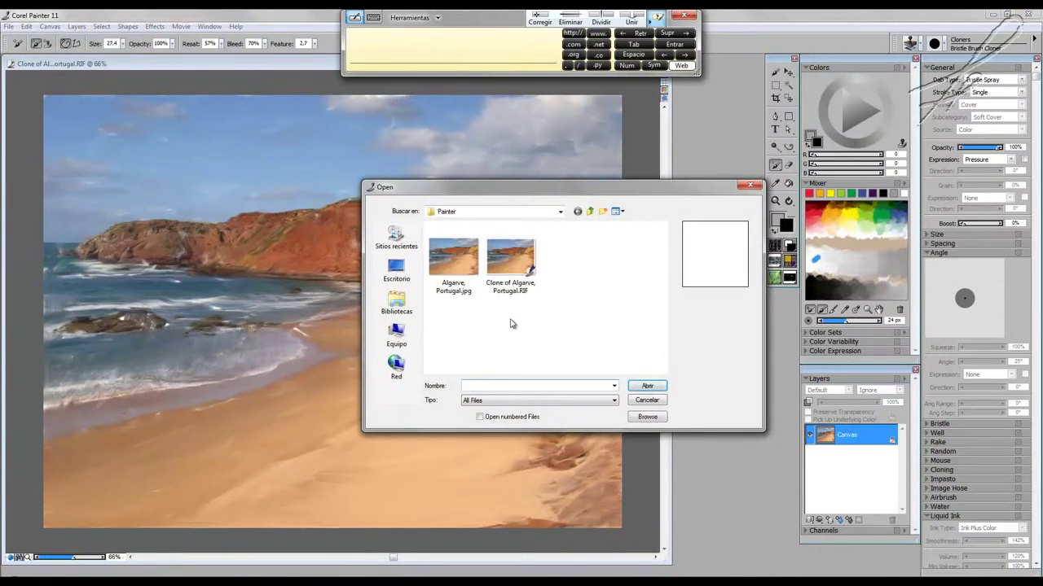
click(466, 259)
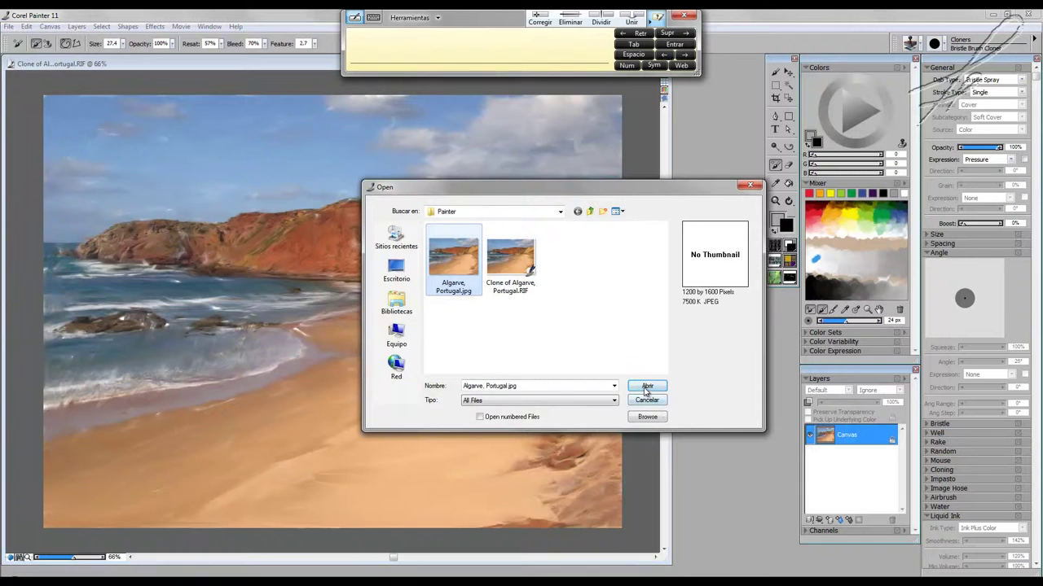
click(647, 387)
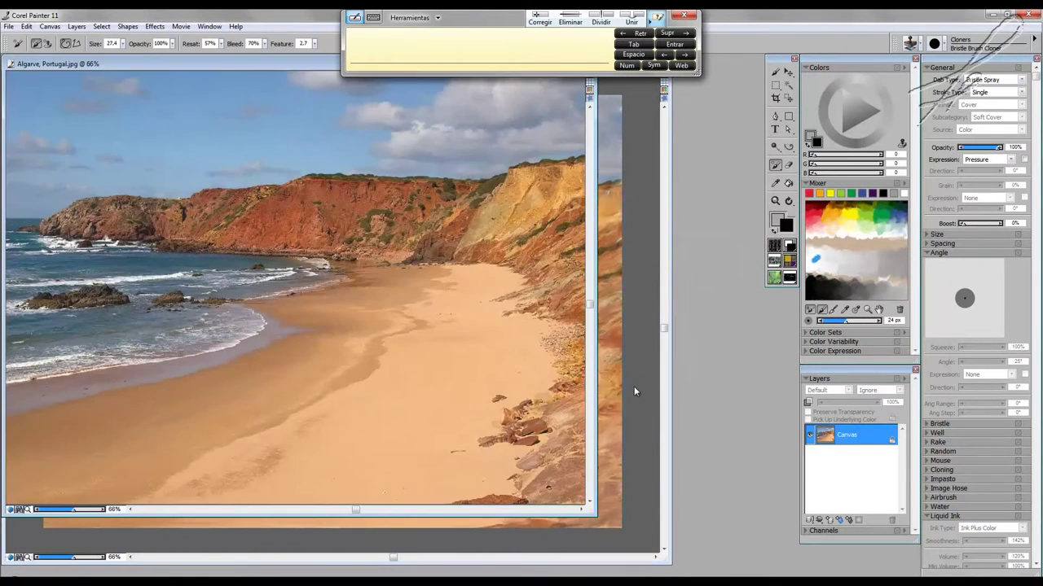
- Set Algarve, Portugal.jpg as the clone source and minimize the photo's window
click(10, 27)
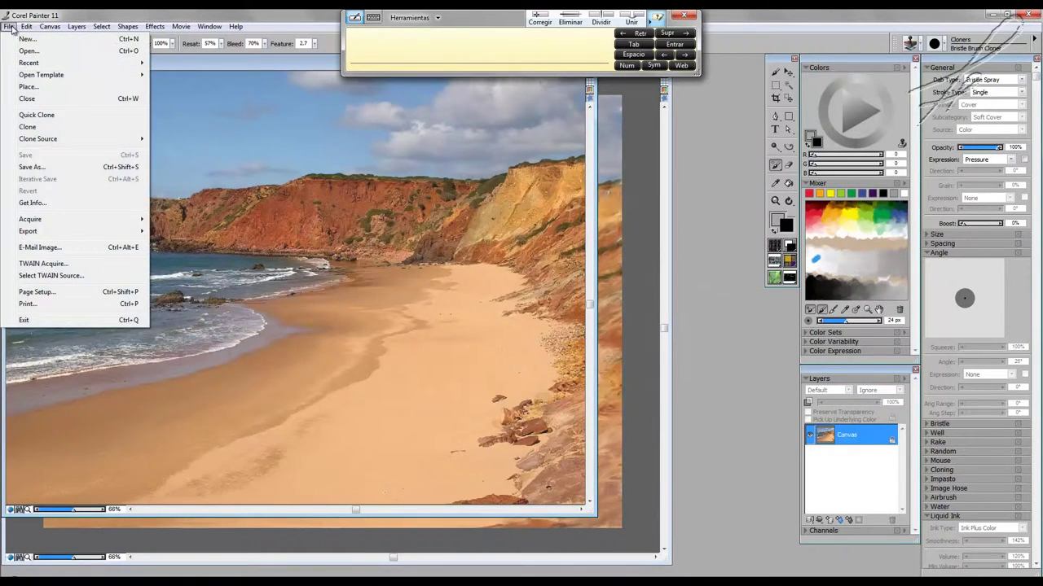
mouse_move(47, 145)
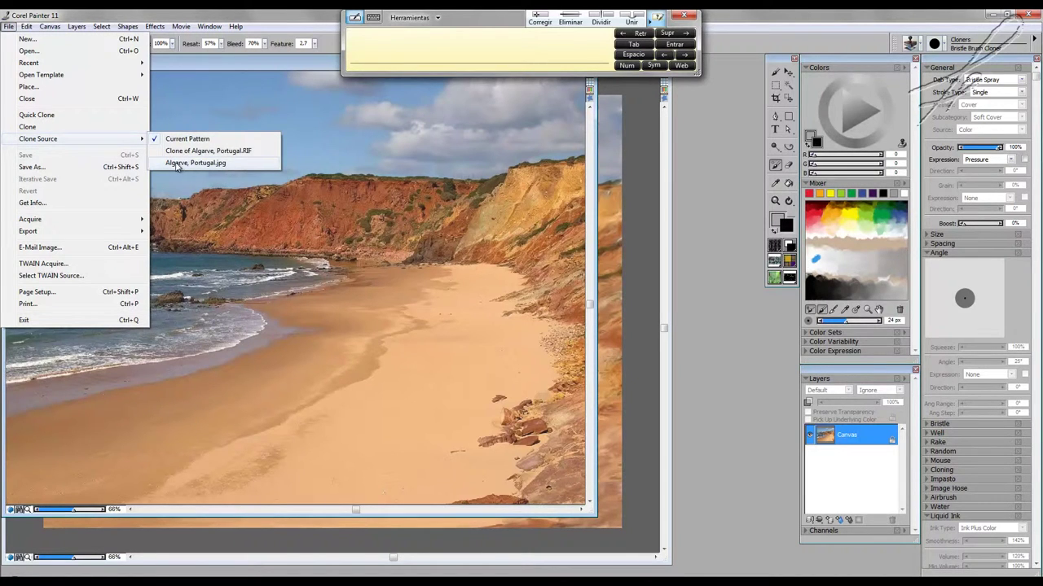
click(208, 164)
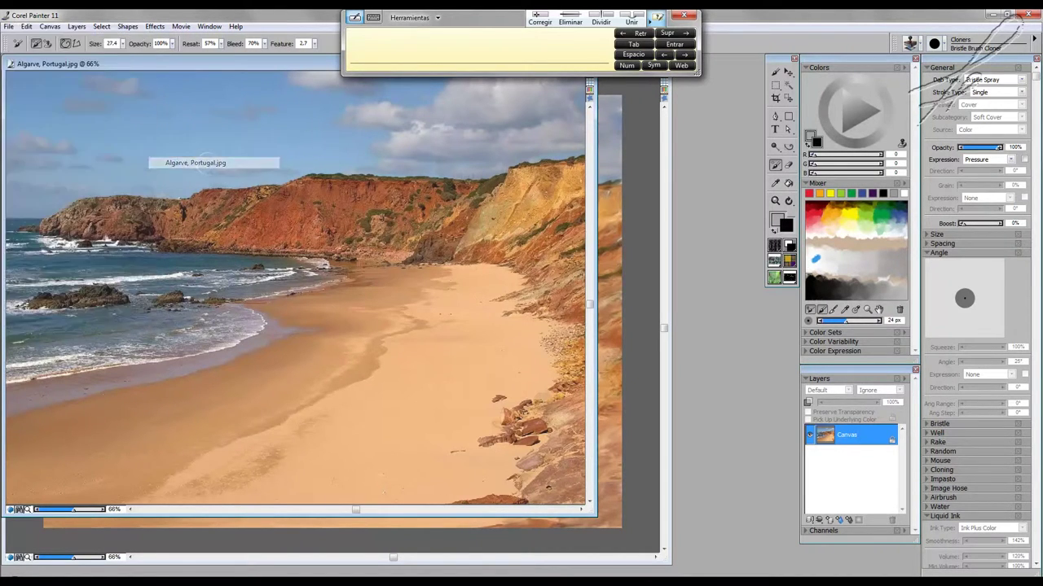
drag(278, 64, 318, 253)
click(585, 253)
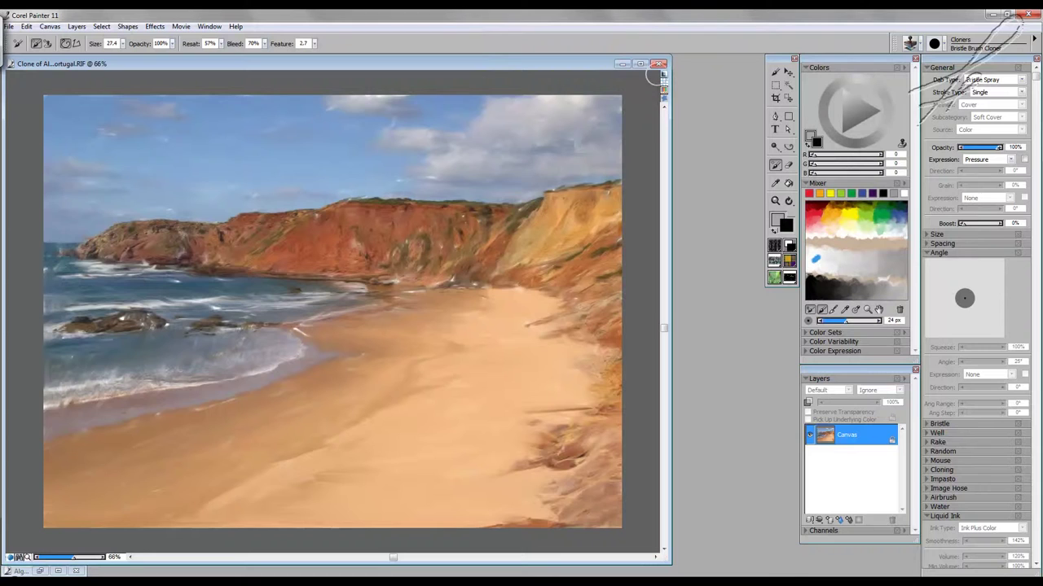
- Toggle Tracing Paper on the painted clone to compare it with the source photo, and reposition the clone's window
click(663, 76)
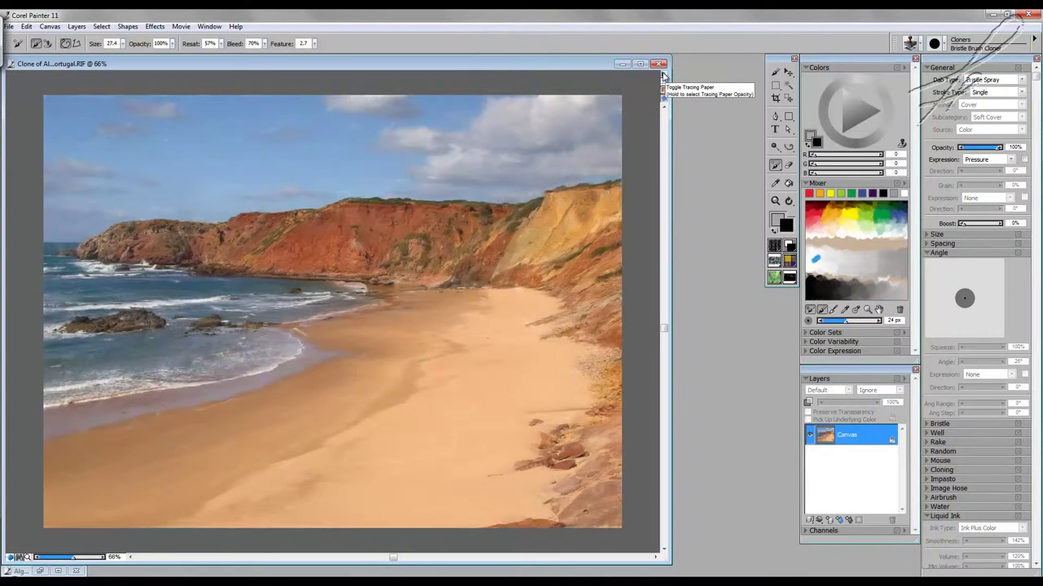
click(663, 76)
click(663, 76)
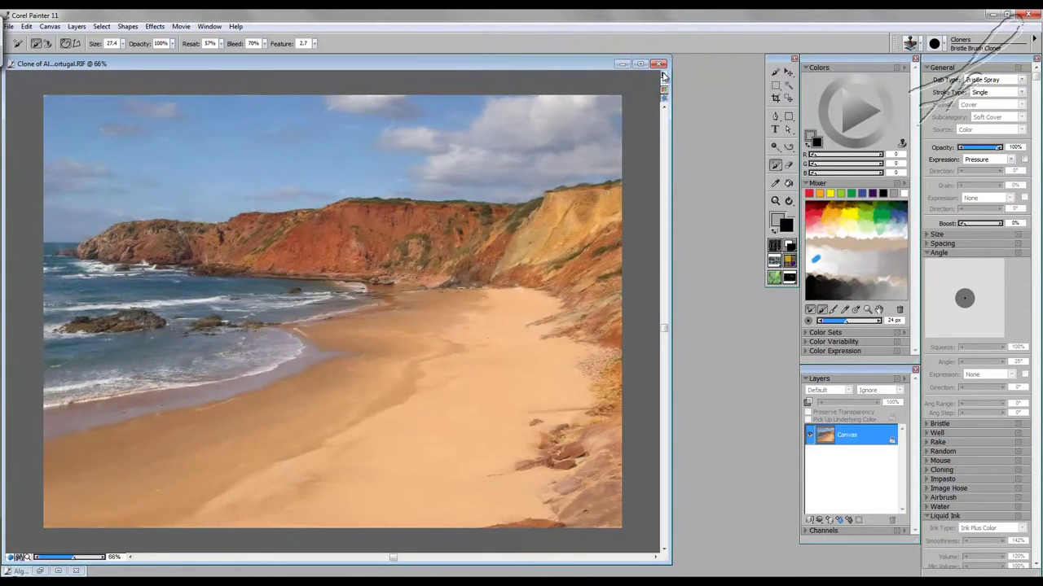
drag(559, 65, 648, 79)
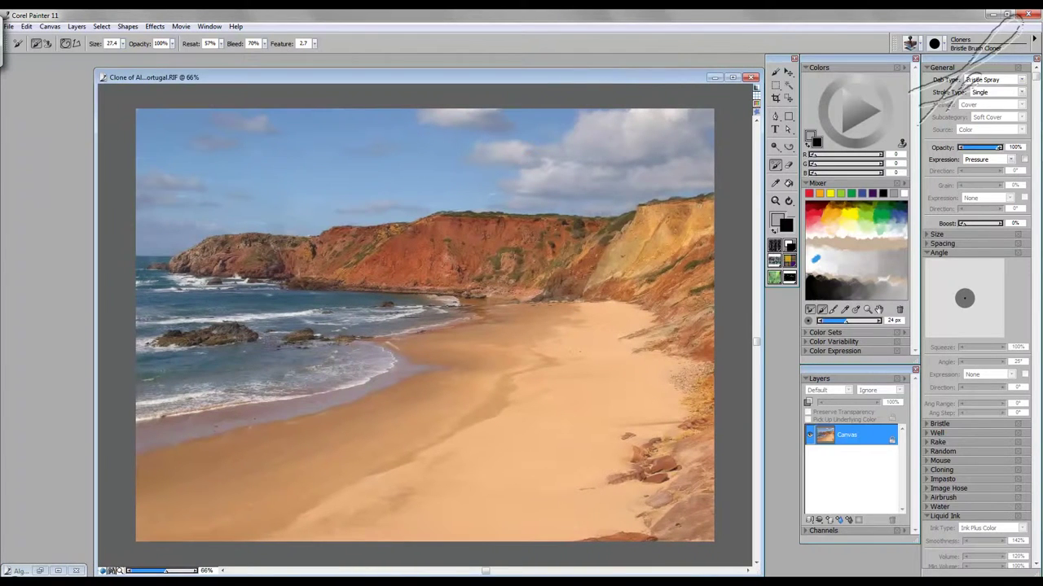
- Set the Bristle Brush Cloner's opacity to 50% and its bleed to 50%
click(173, 46)
click(176, 55)
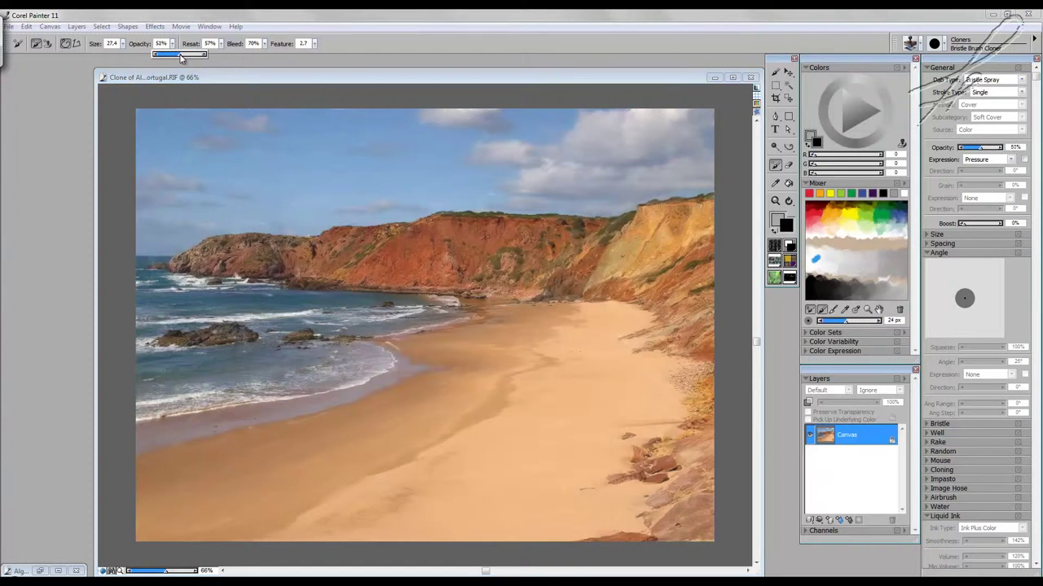
click(266, 44)
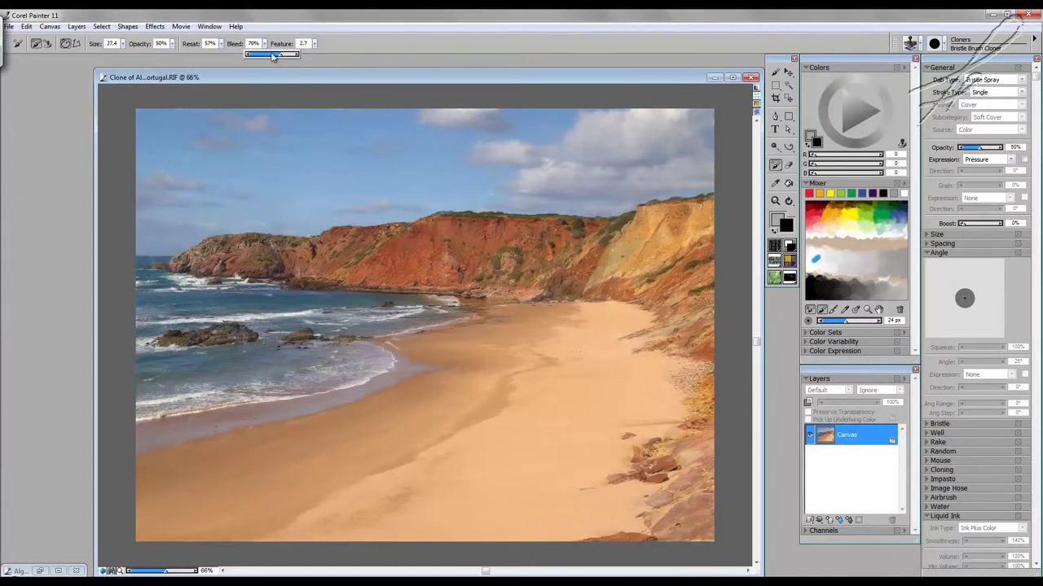
drag(282, 59, 278, 58)
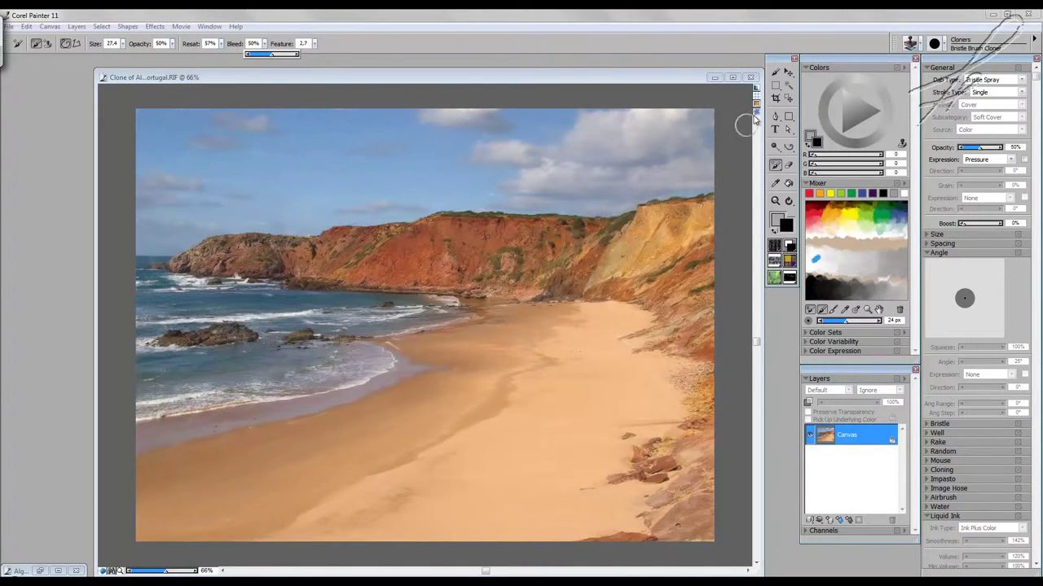
- Turn off Tracing Paper and paint cloner strokes over the rocks below the cliff and the wet sand along the shoreline
click(742, 97)
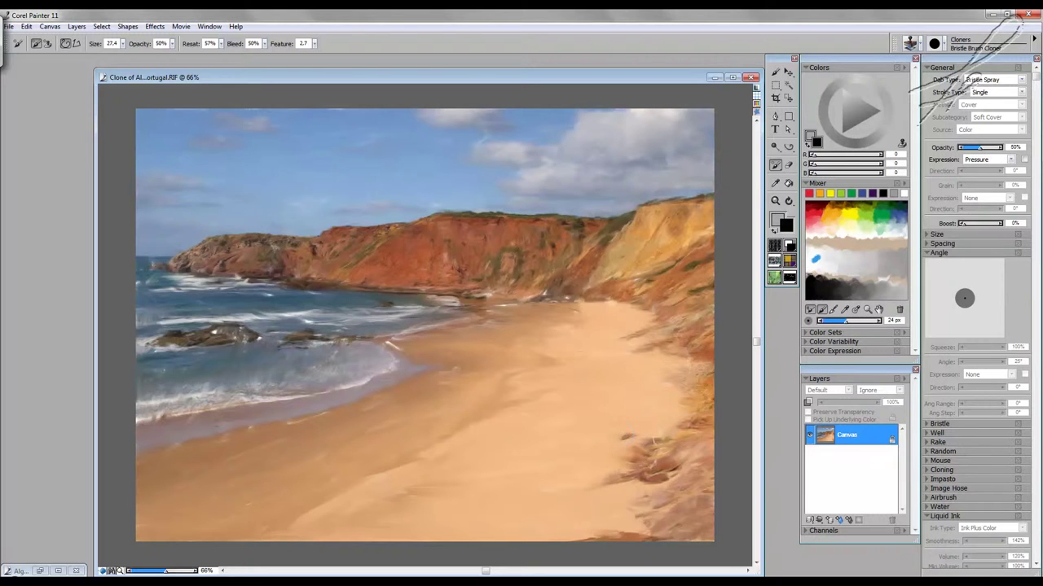
mouse_move(654, 466)
mouse_down()
mouse_move(678, 450)
mouse_move(682, 519)
mouse_move(700, 540)
mouse_move(656, 542)
mouse_move(710, 503)
mouse_move(695, 513)
mouse_move(700, 536)
mouse_move(667, 519)
mouse_up()
mouse_move(281, 405)
mouse_down()
mouse_move(270, 423)
mouse_move(325, 416)
mouse_move(163, 449)
mouse_up()
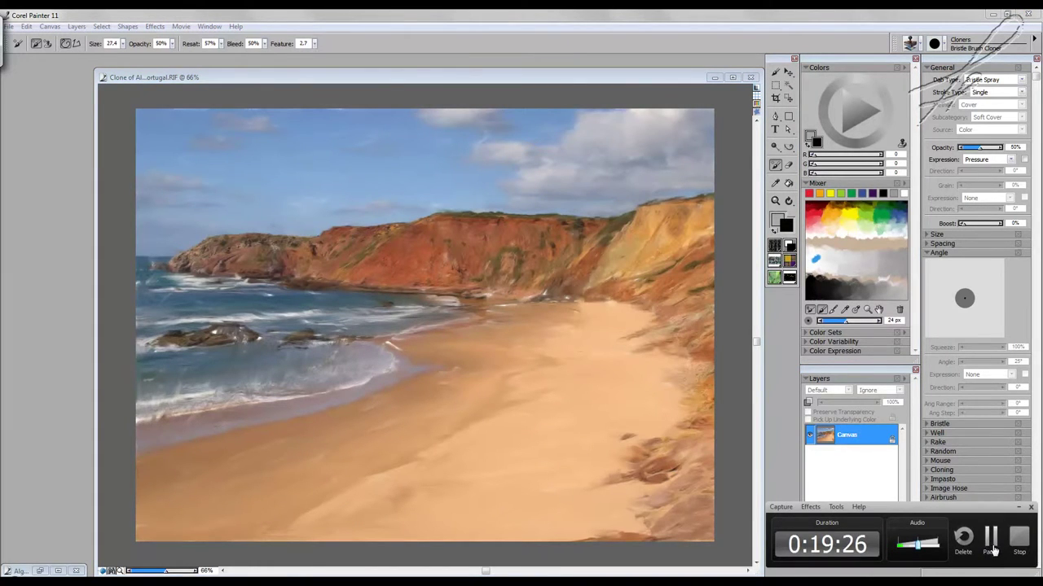
click(992, 545)
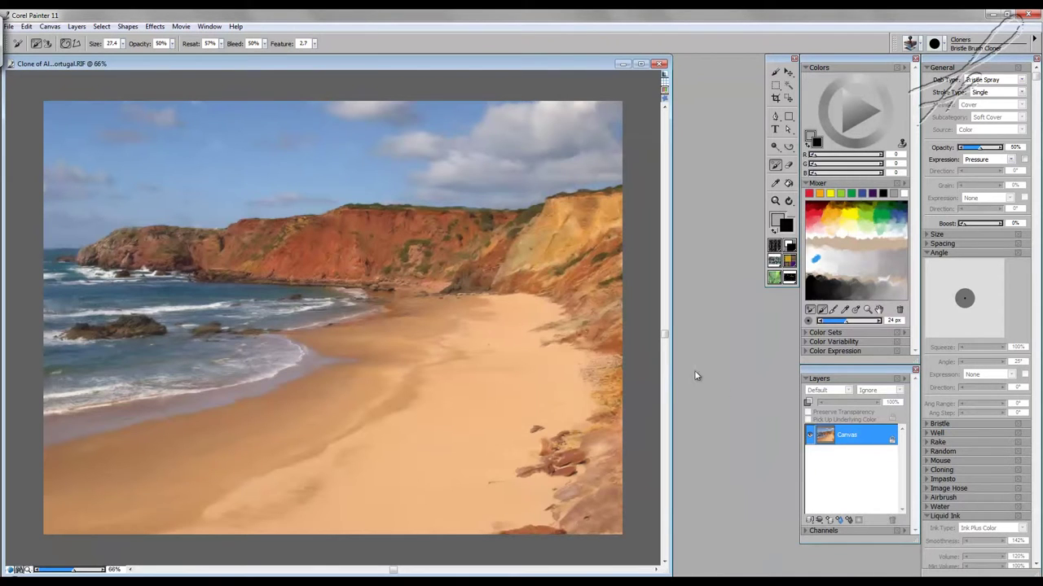
- Start saving a copy of the finished painting in the desktop's Painter folder, choosing the JPEG format
drag(400, 64, 480, 85)
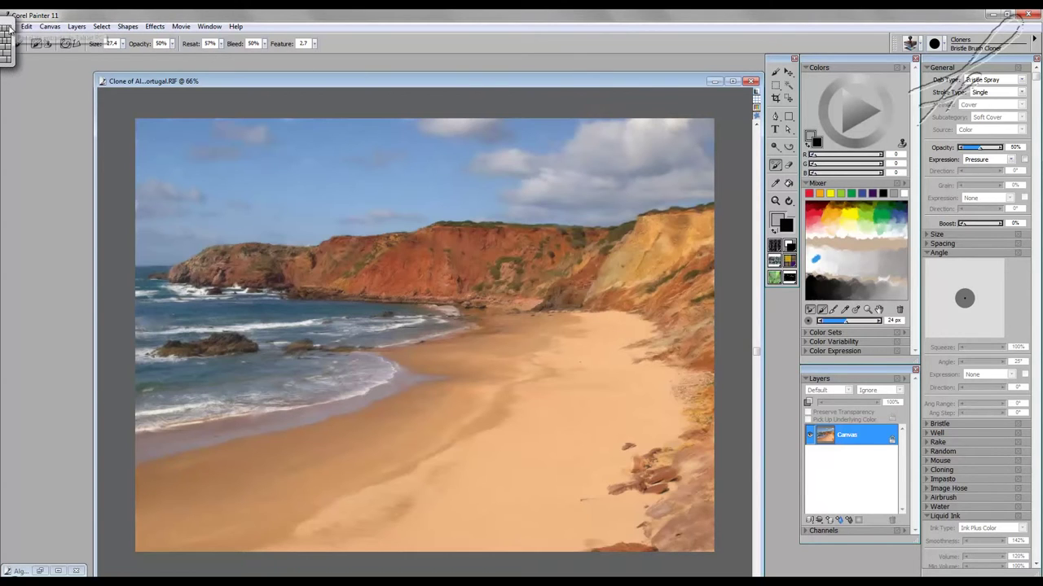
click(9, 26)
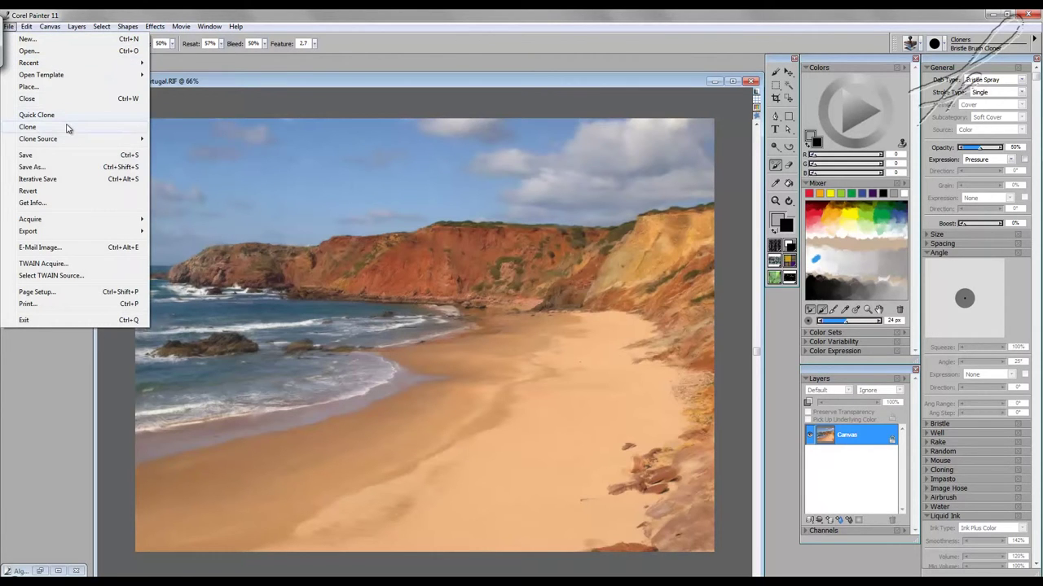
click(64, 167)
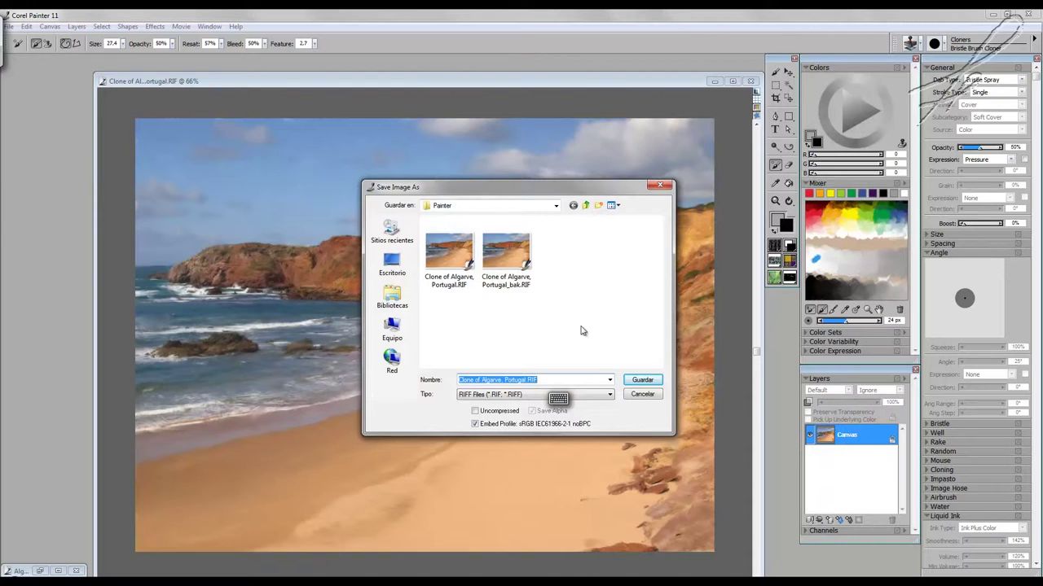
click(389, 265)
drag(659, 269, 658, 342)
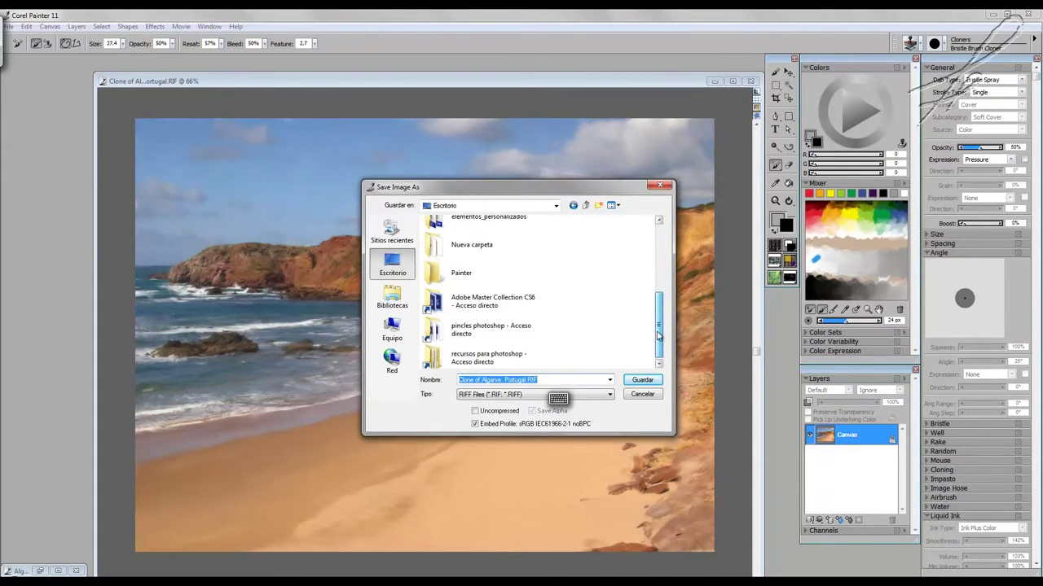
double_click(476, 272)
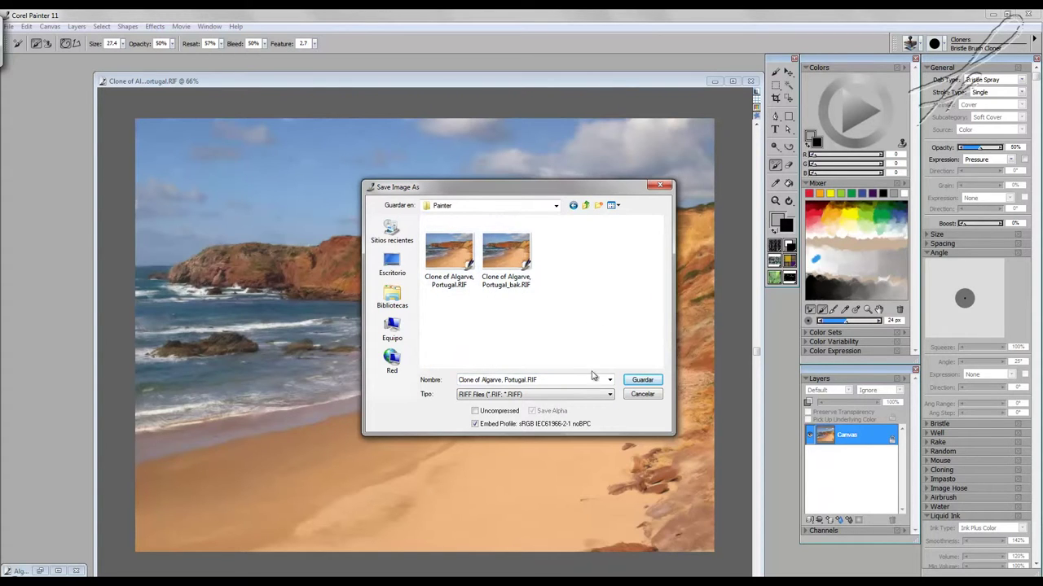
click(568, 396)
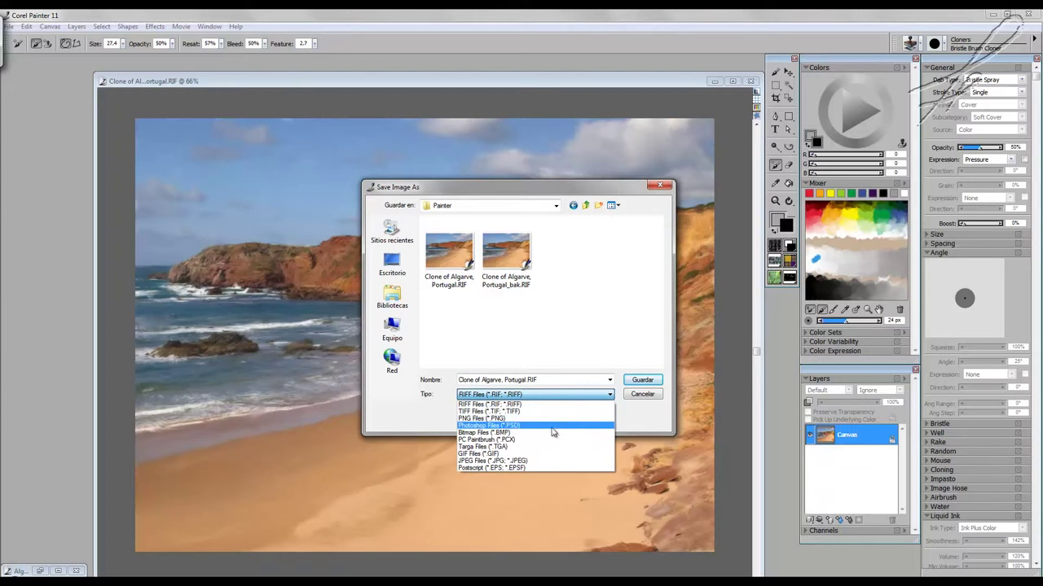
click(553, 461)
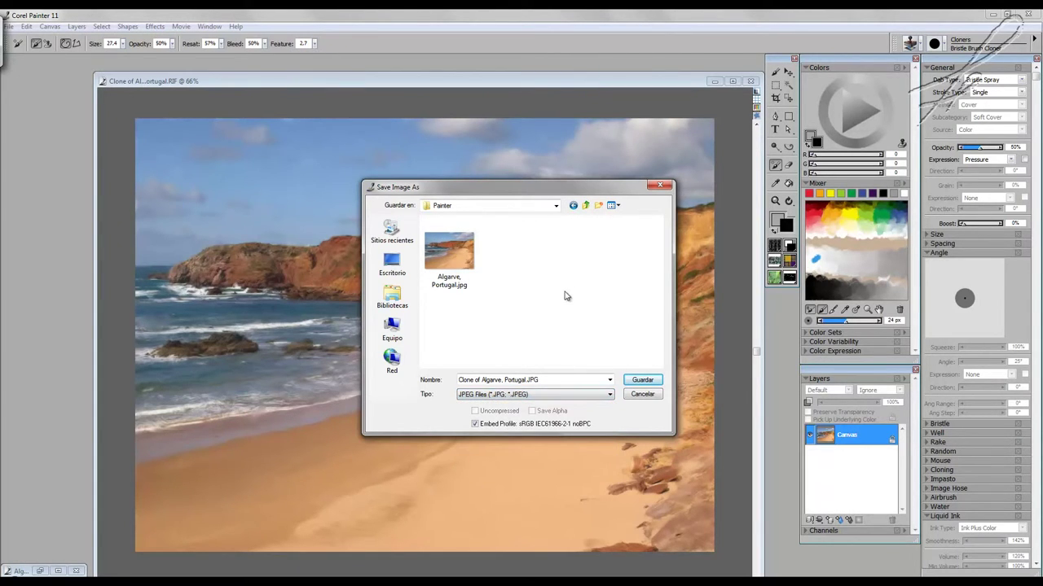
- Shorten the file name to Portugal.JPG and save the painting at Excellent JPEG quality
click(505, 381)
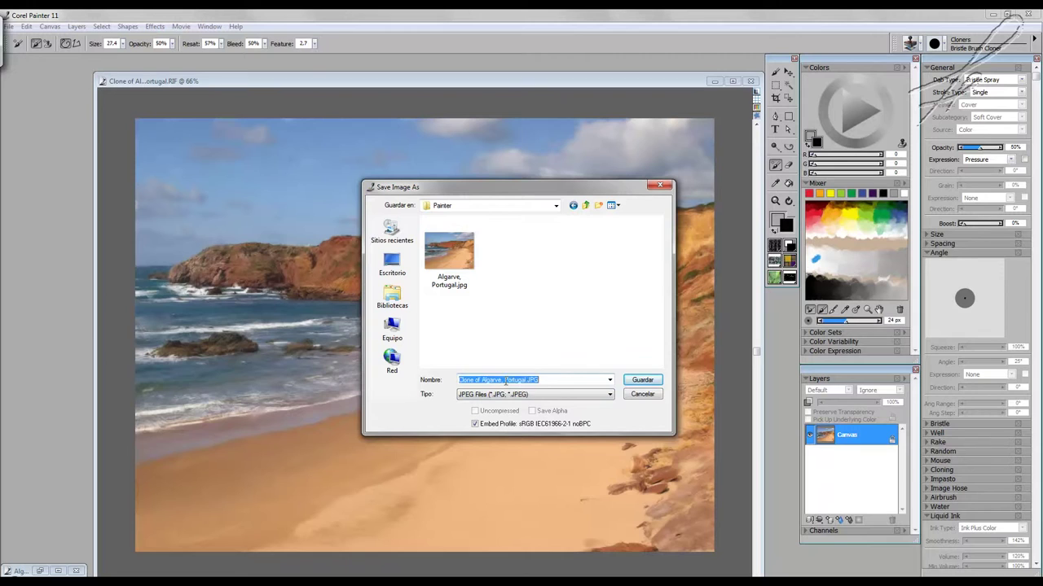
click(505, 380)
key(shift+Home)
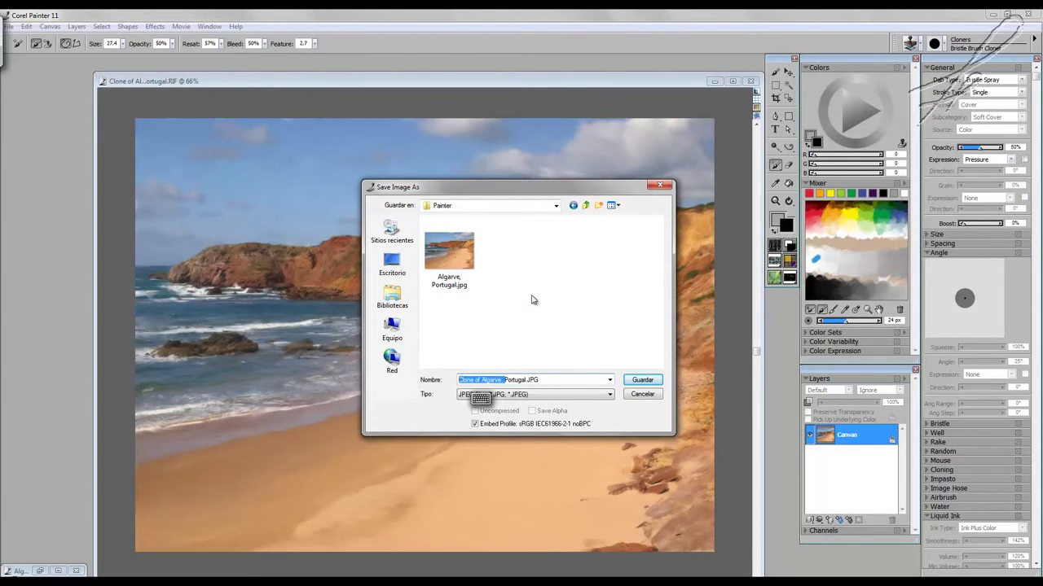
key(BackSpace)
click(644, 380)
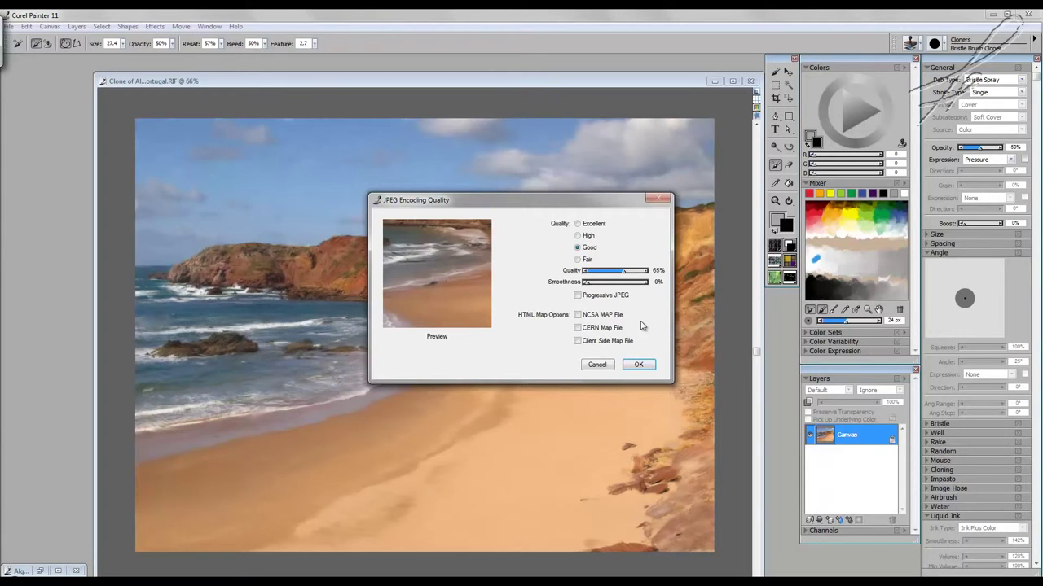
click(576, 224)
click(638, 365)
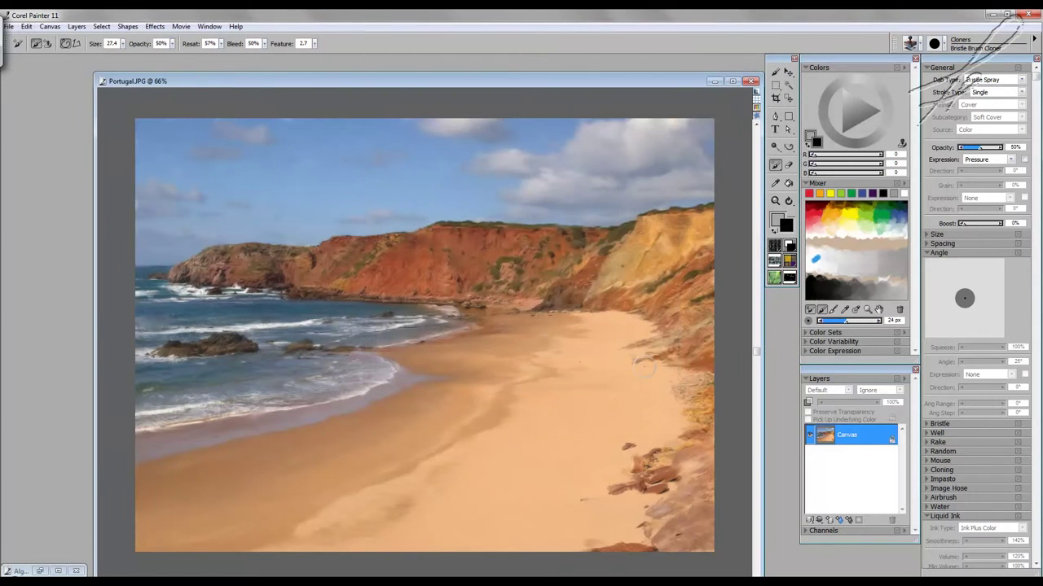
- Close the saved painting and exit Corel Painter
click(752, 82)
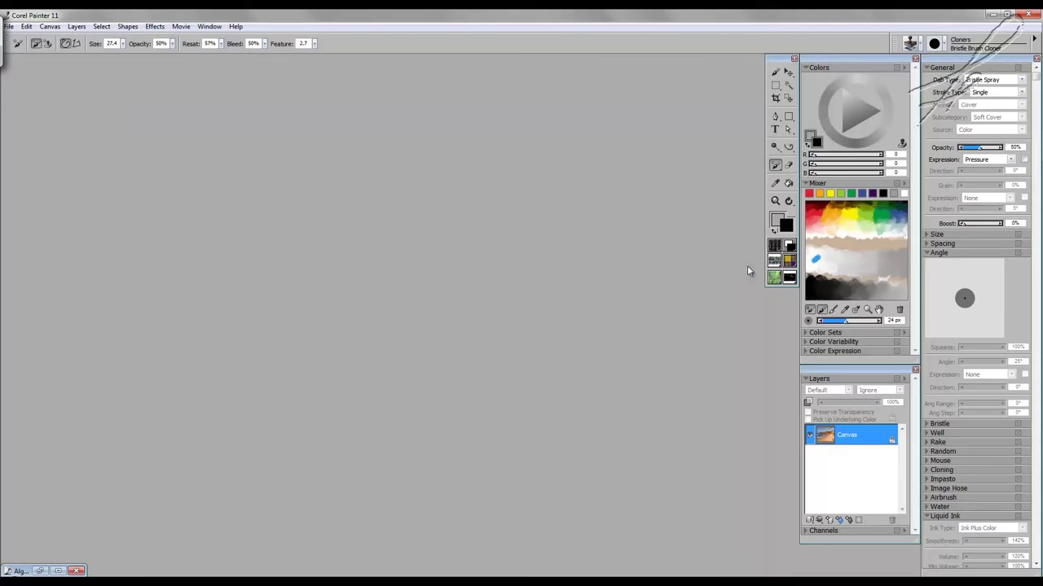
click(1028, 14)
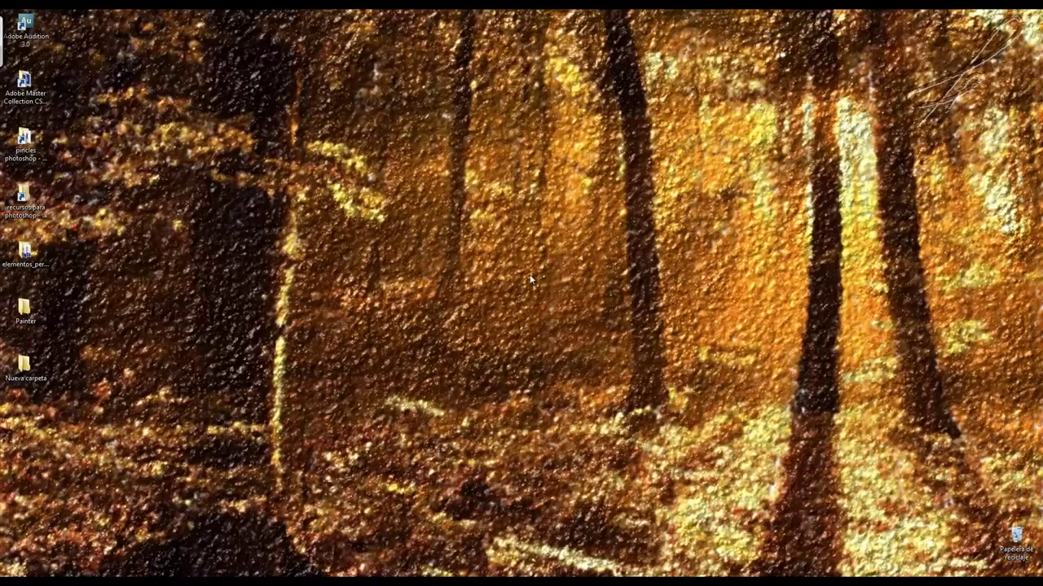
- View Portugal.JPG from the desktop's Painter folder in the Windows photo viewer, and close the viewer
double_click(25, 308)
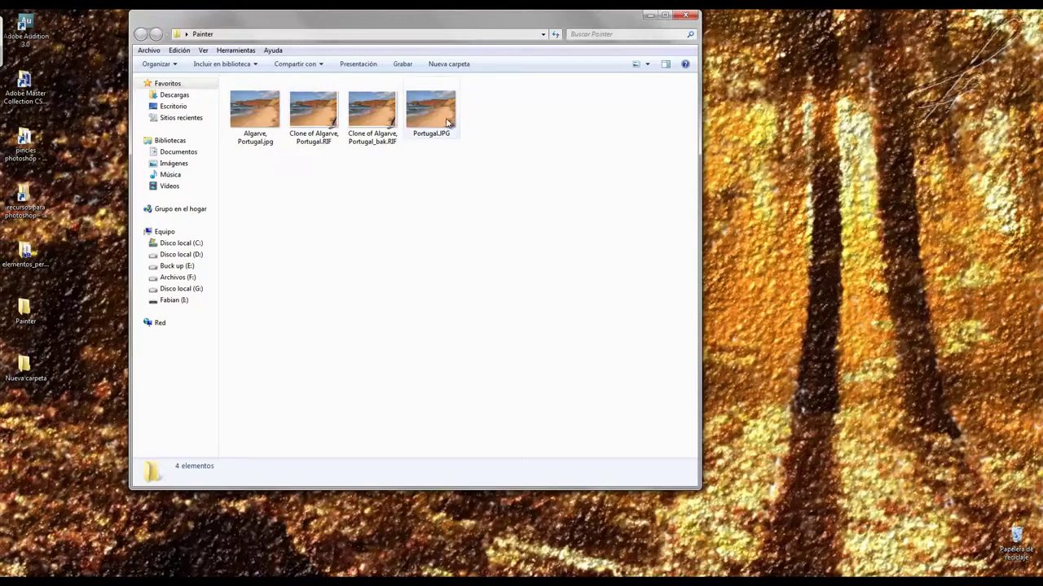
double_click(446, 122)
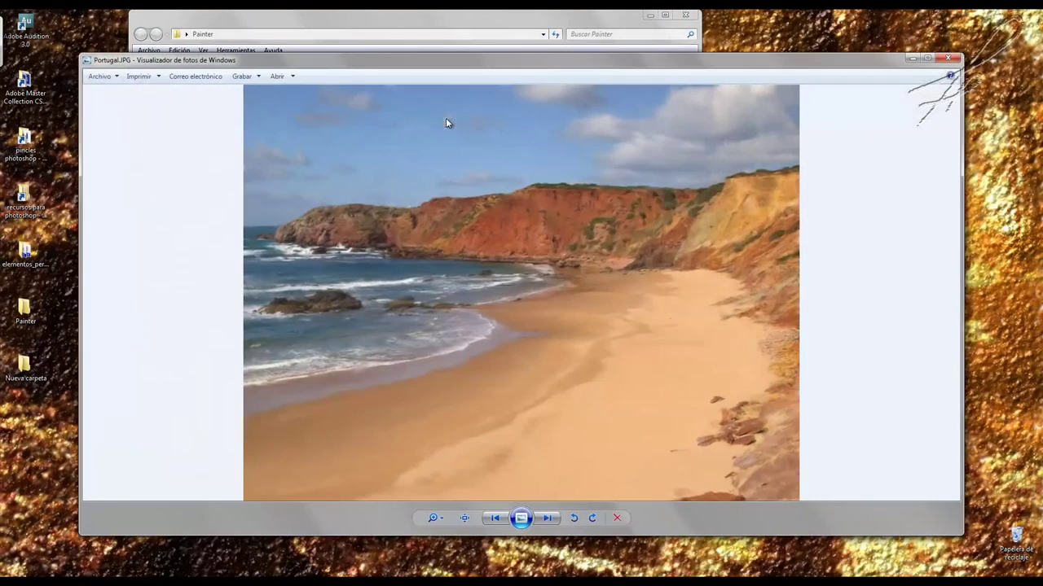
mouse_move(432, 518)
mouse_down()
mouse_move(437, 489)
mouse_move(449, 527)
mouse_up()
click(947, 60)
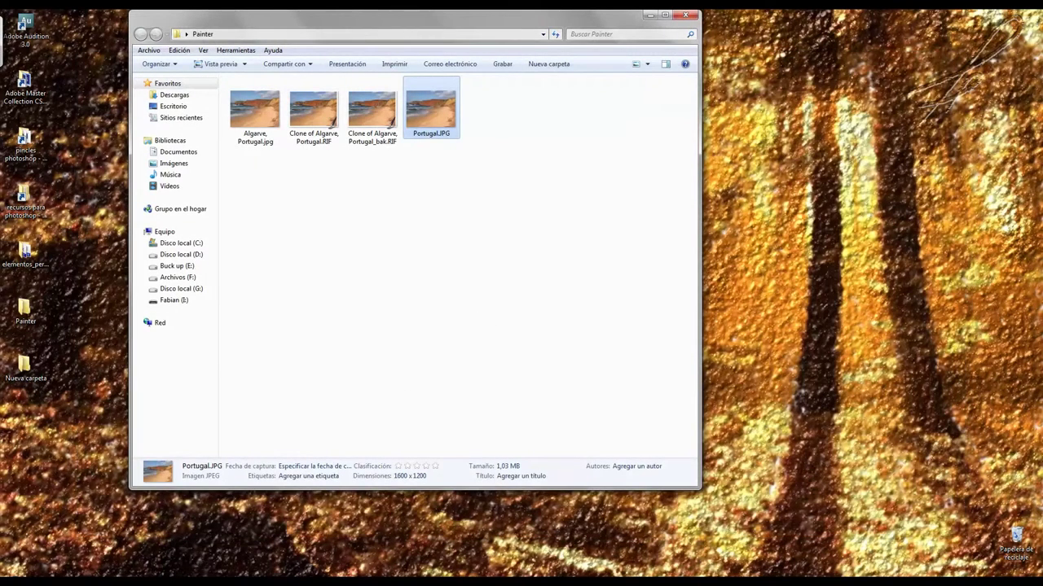
- Launch Adobe Photoshop CS6 (64 Bit)
key(super)
mouse_move(52, 372)
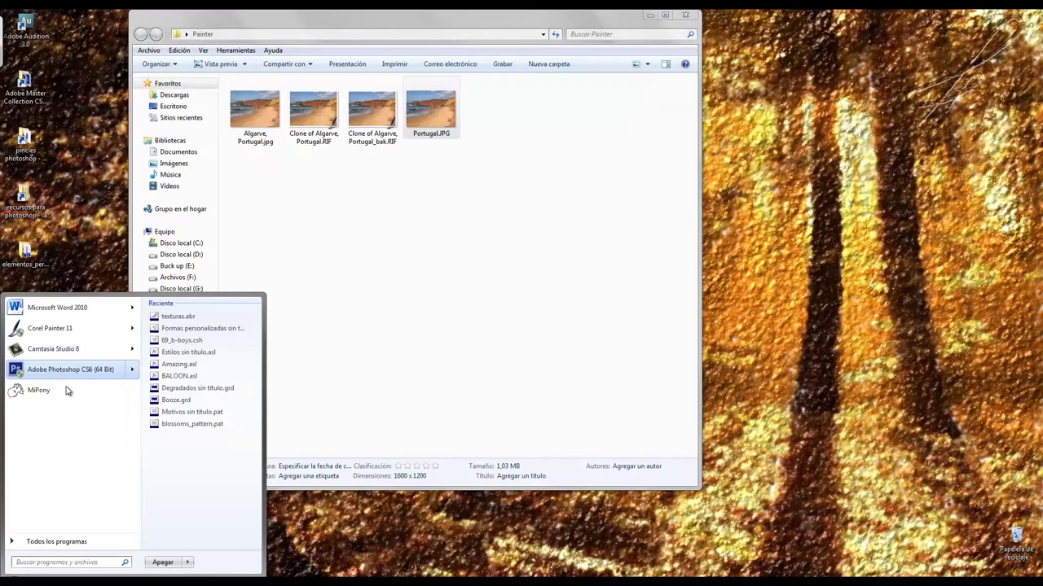
click(66, 369)
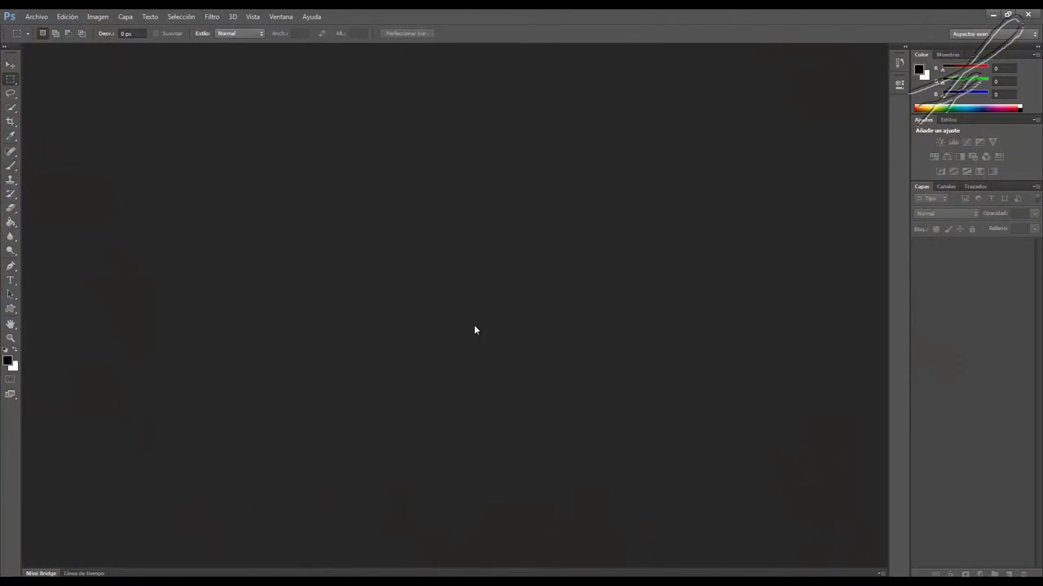
- Open Portugal.JPG from the Painter folder on the desktop
click(36, 16)
click(46, 41)
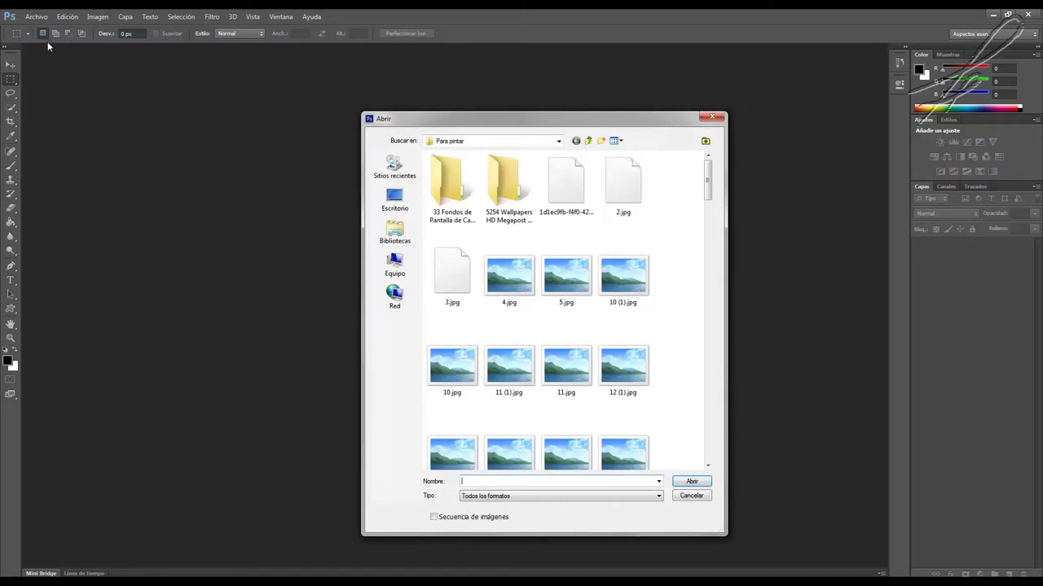
click(397, 203)
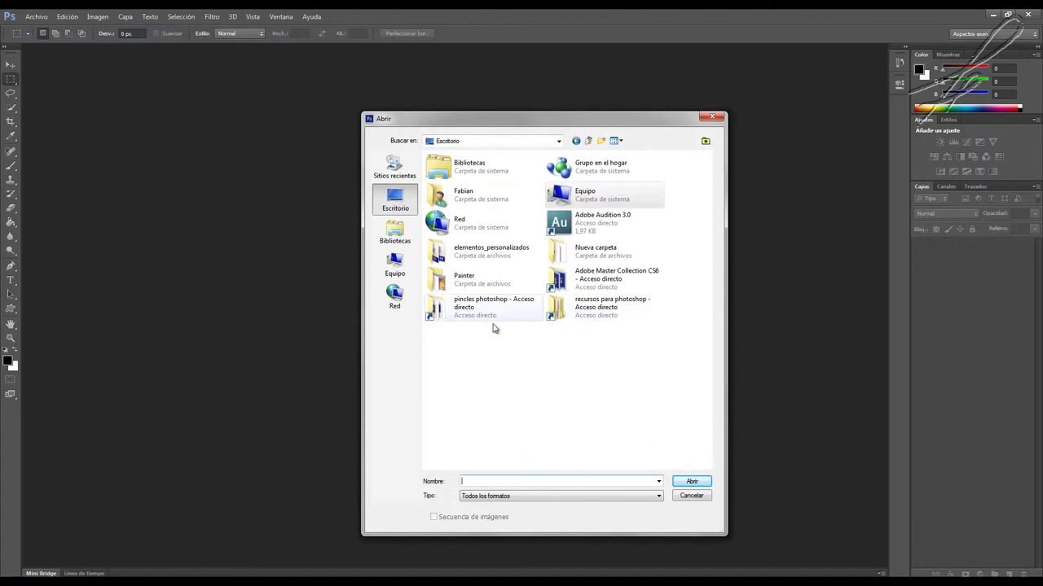
double_click(466, 278)
double_click(624, 199)
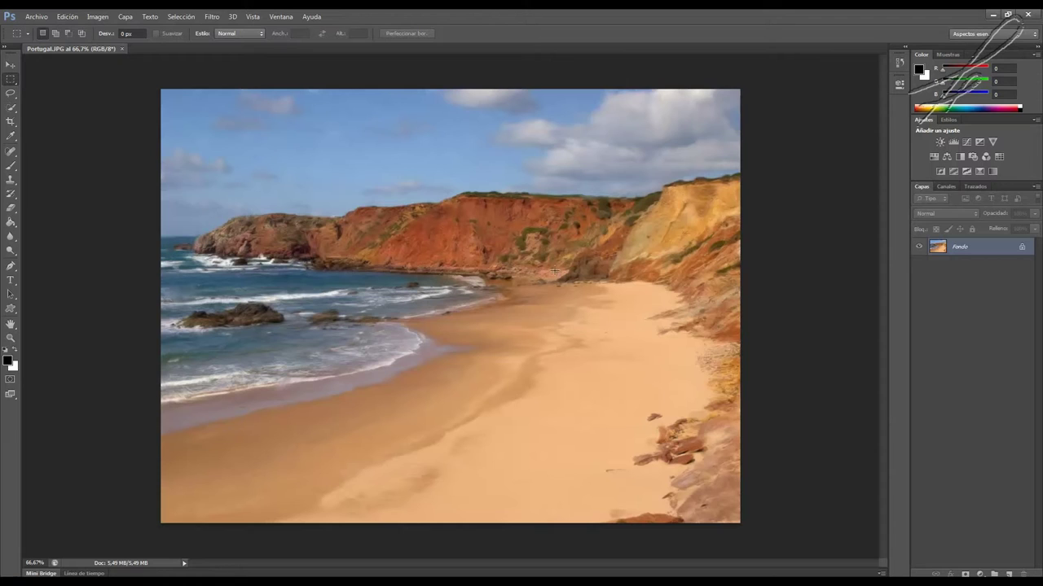
- Try the Texturizar filter from the filter gallery with the Lienzo texture on the painting, and undo it
click(210, 16)
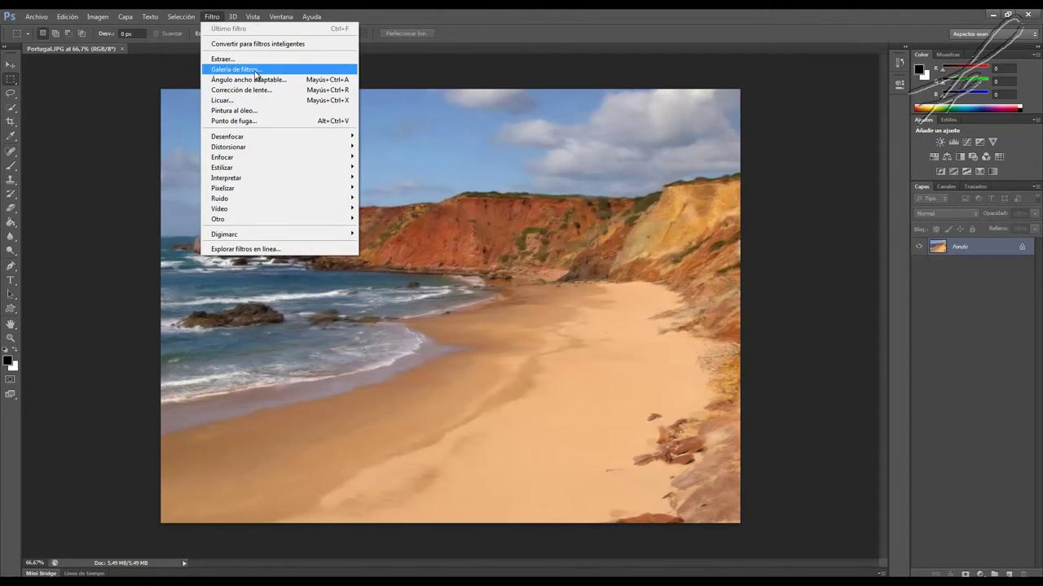
click(254, 72)
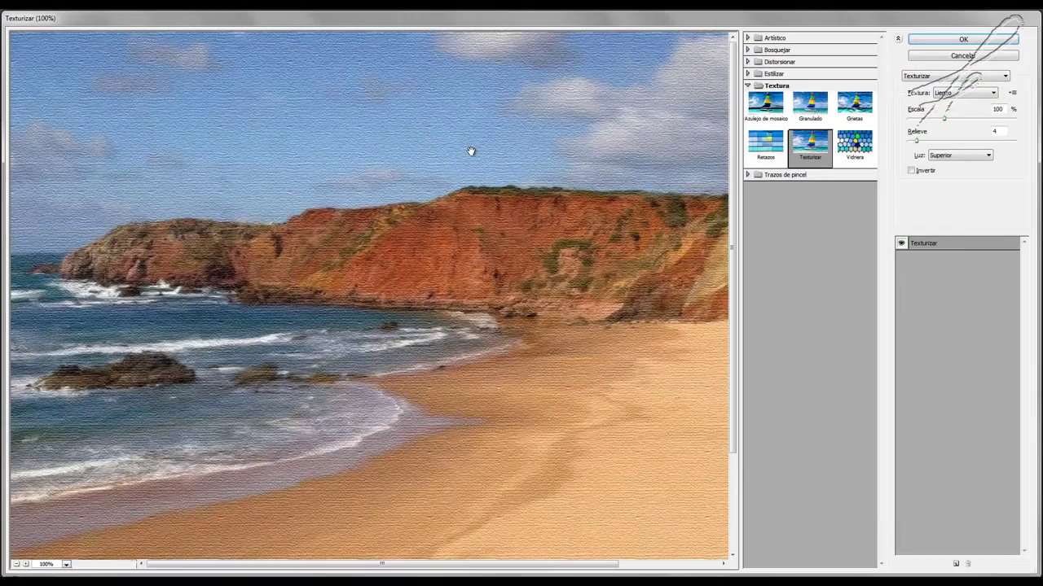
click(993, 94)
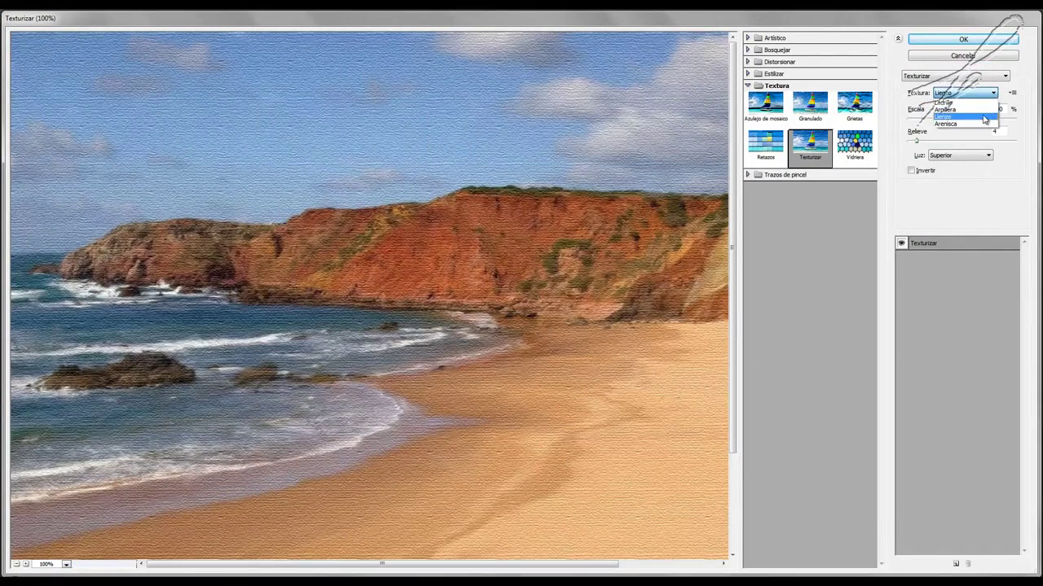
click(983, 120)
click(964, 40)
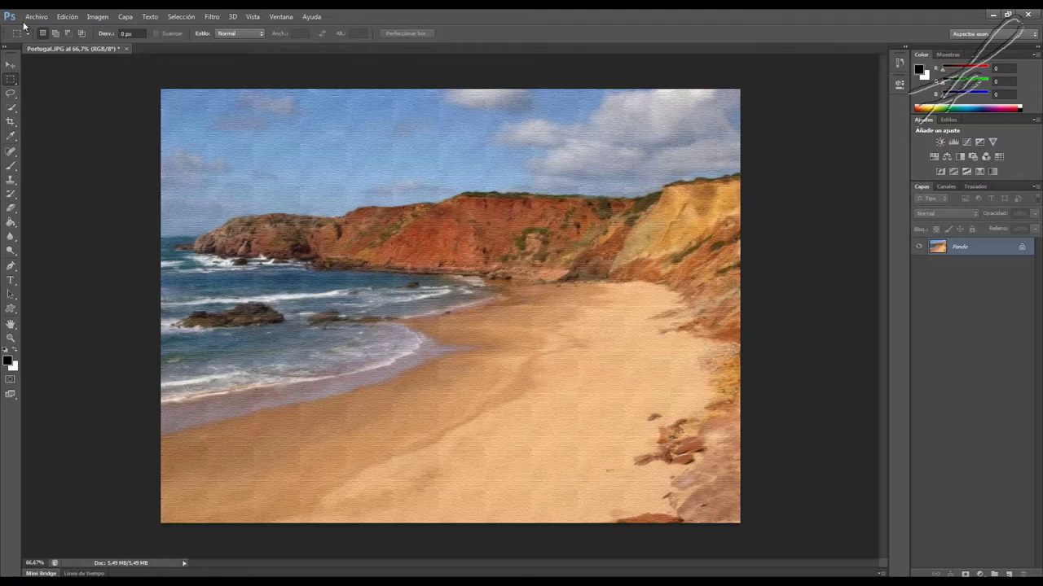
key(ctrl+z)
- Open the canvas texture lienso.jpg from the TRABAJOS folder on drive D
click(36, 16)
click(54, 40)
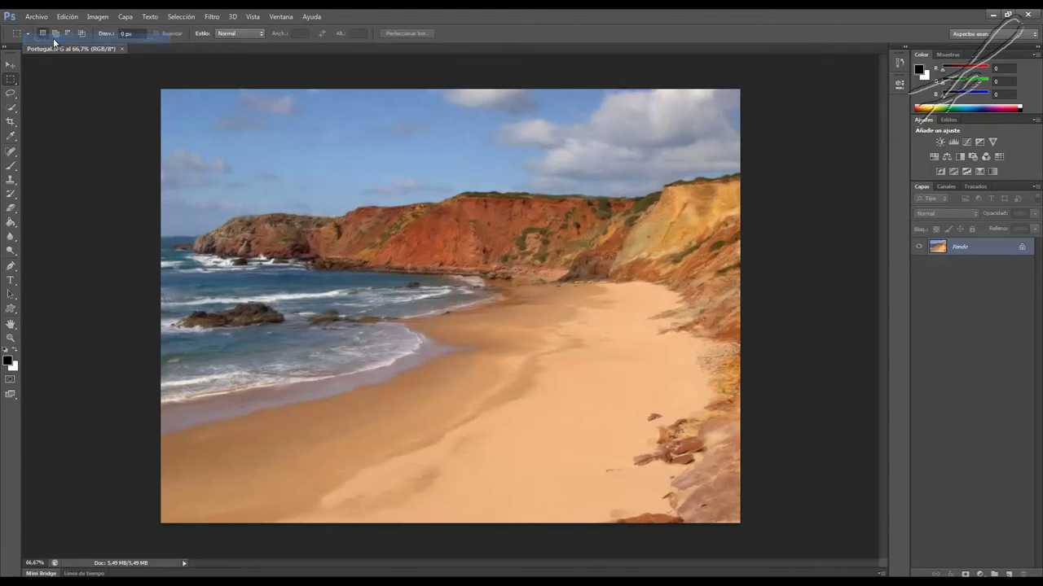
click(395, 265)
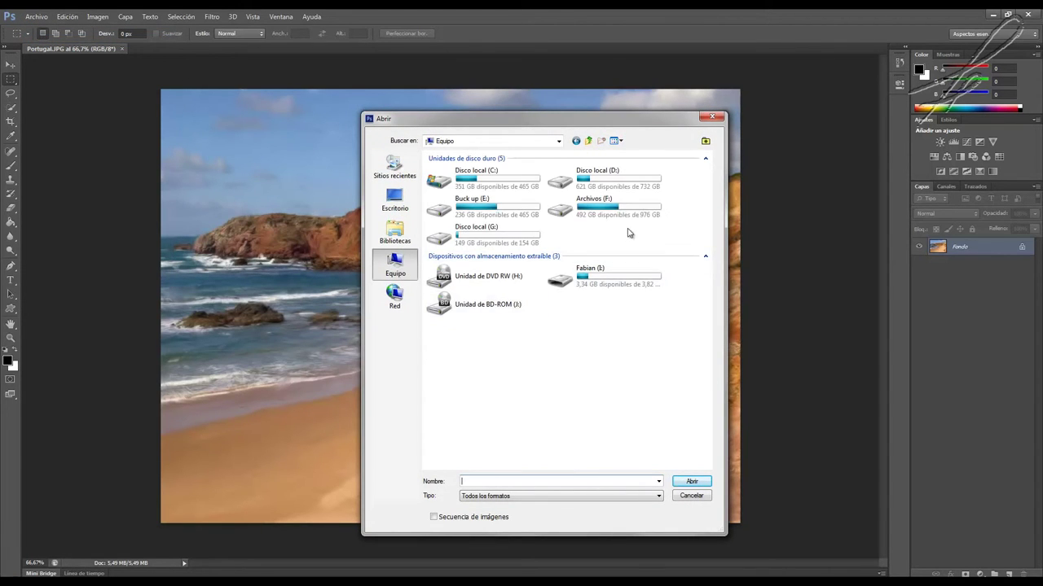
double_click(599, 180)
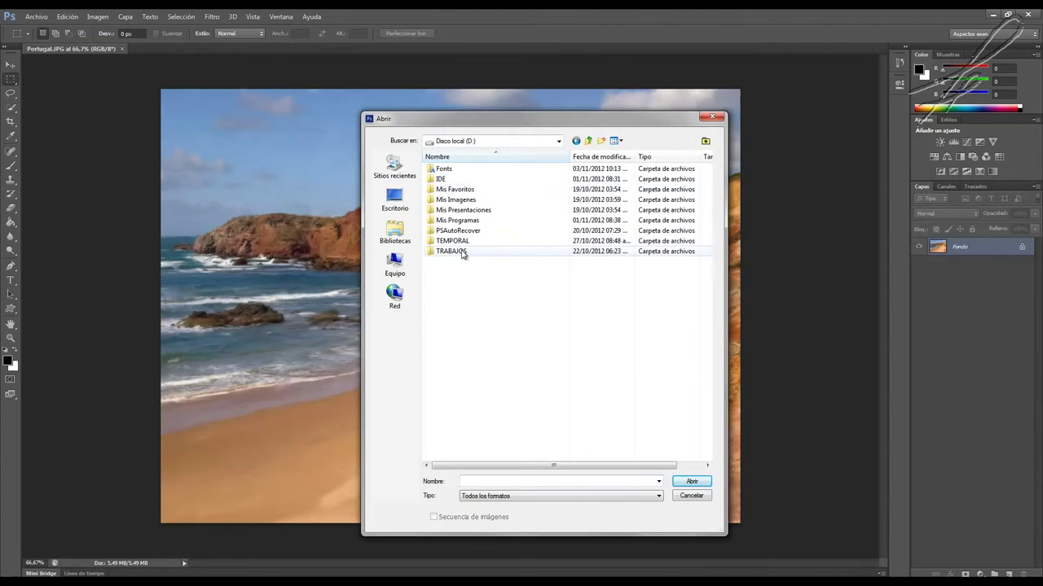
double_click(462, 252)
click(457, 283)
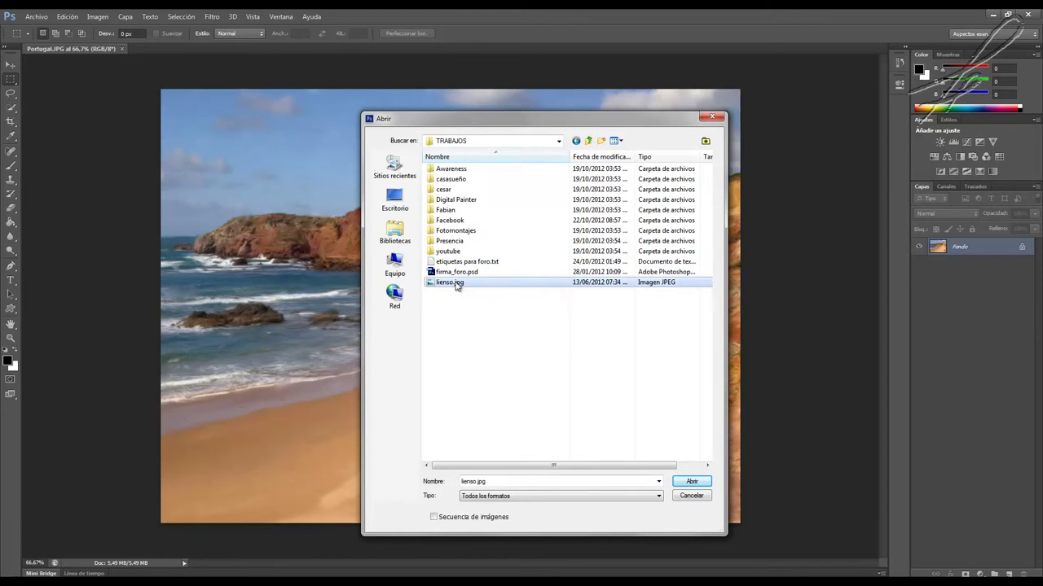
click(691, 482)
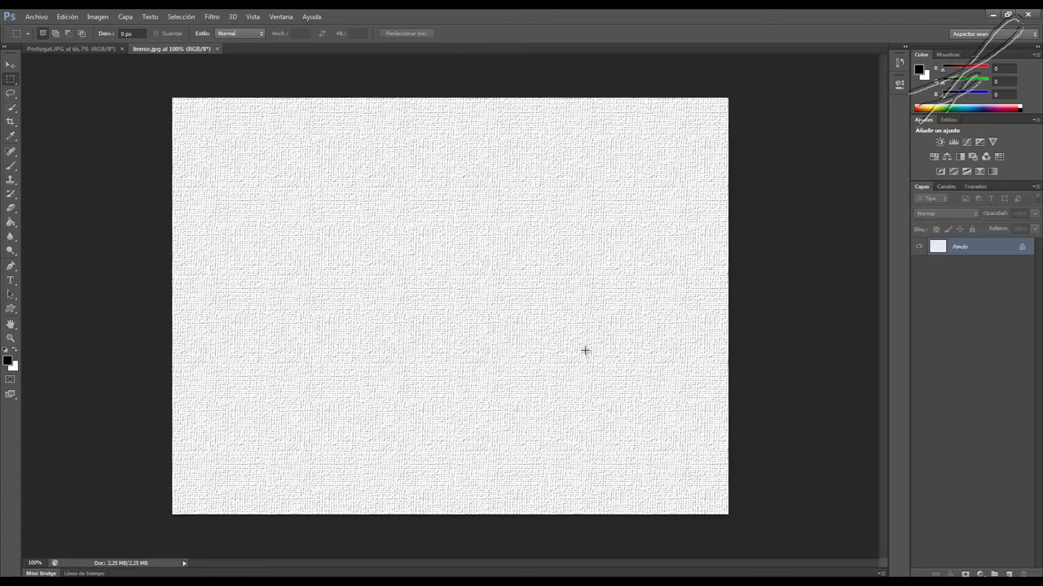
- Place lienso.jpg from the TRABAJOS folder into the Portugal.JPG document
click(86, 49)
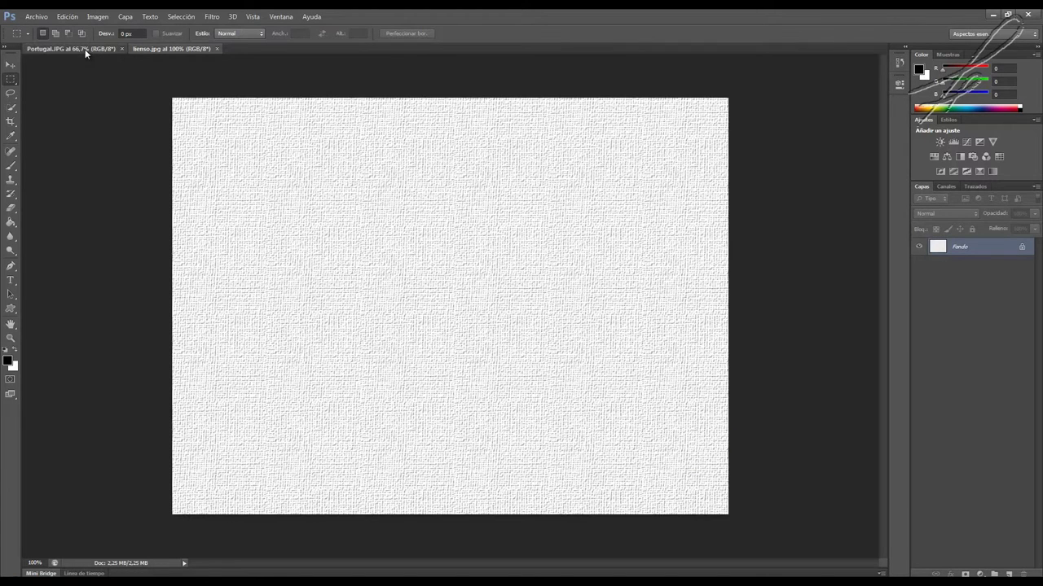
click(36, 16)
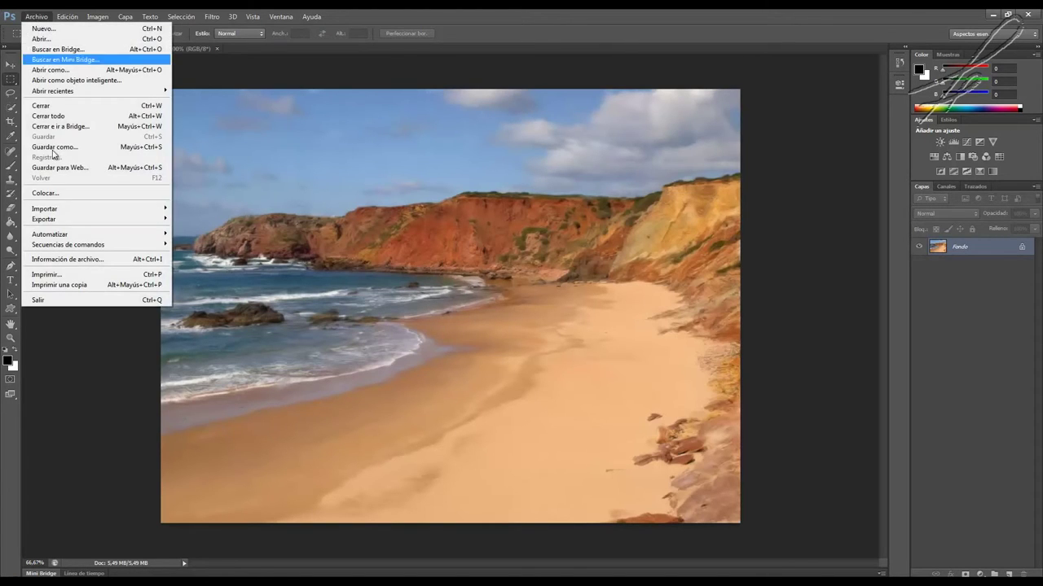
click(65, 196)
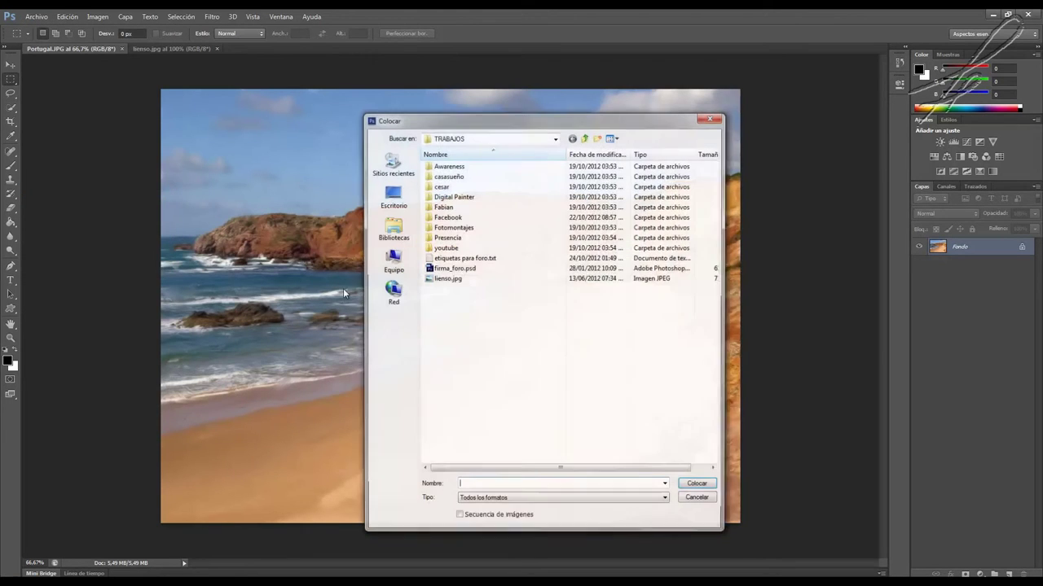
click(446, 278)
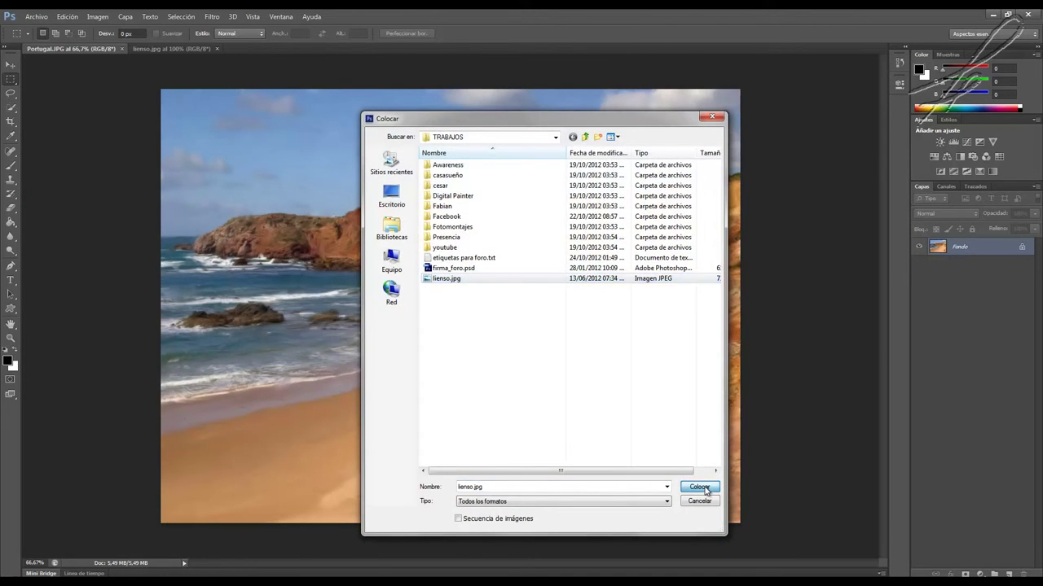
click(699, 487)
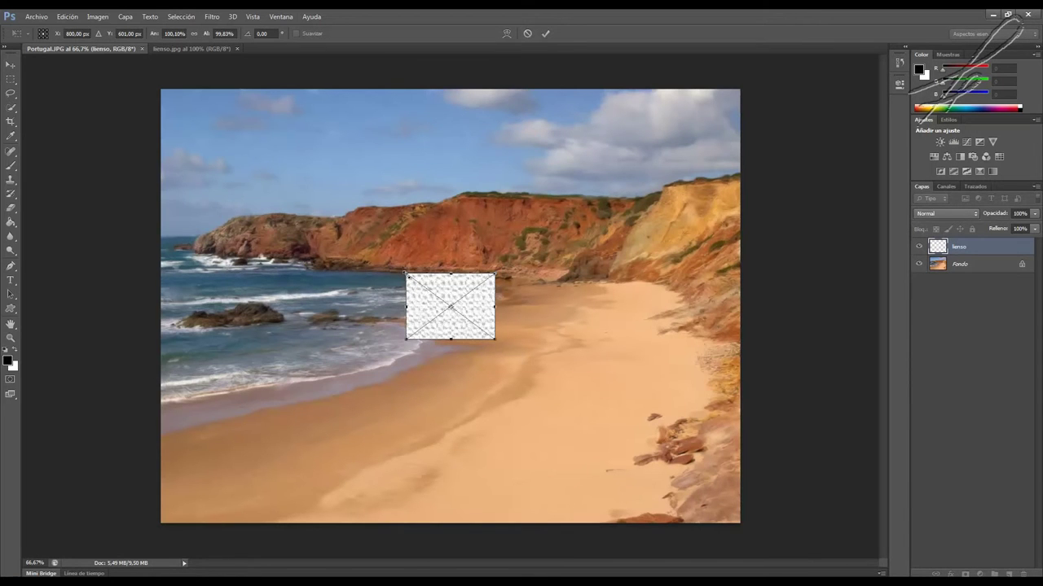
- Stretch the placed canvas texture over the whole painting, and set its layer's blend mode to Multiplicar
drag(406, 273, 155, 85)
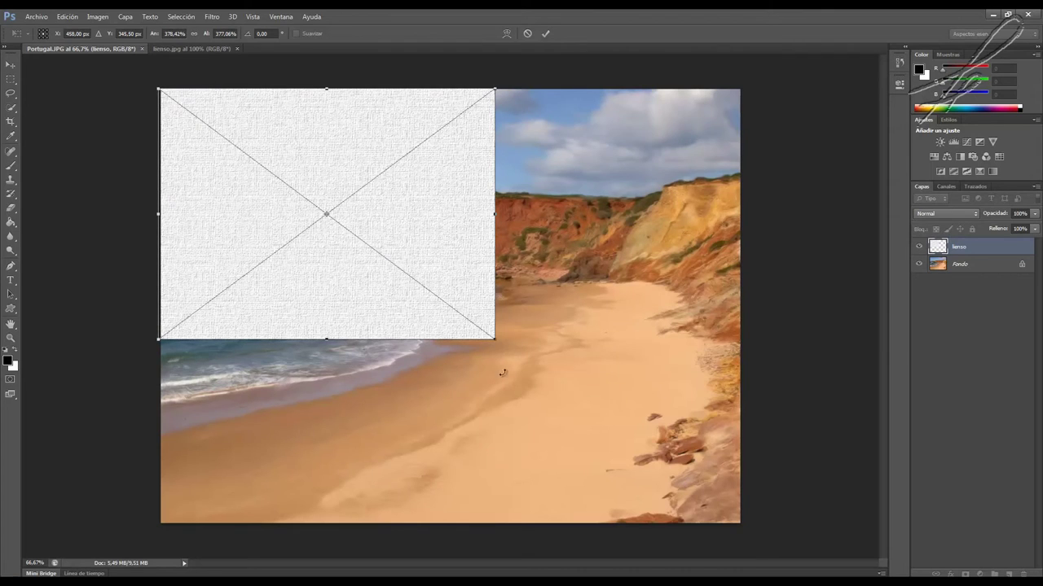
drag(493, 337, 742, 528)
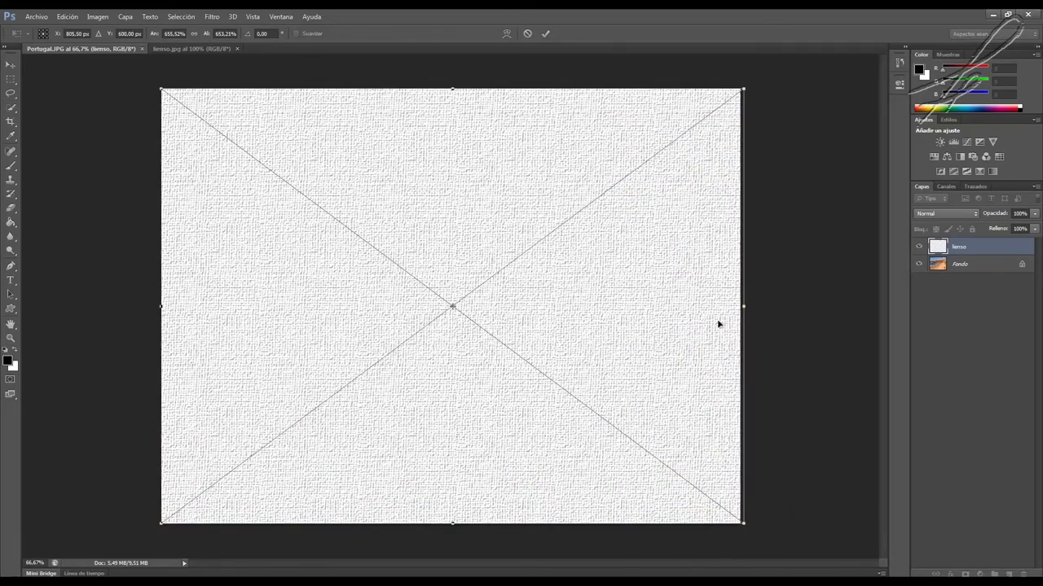
click(546, 35)
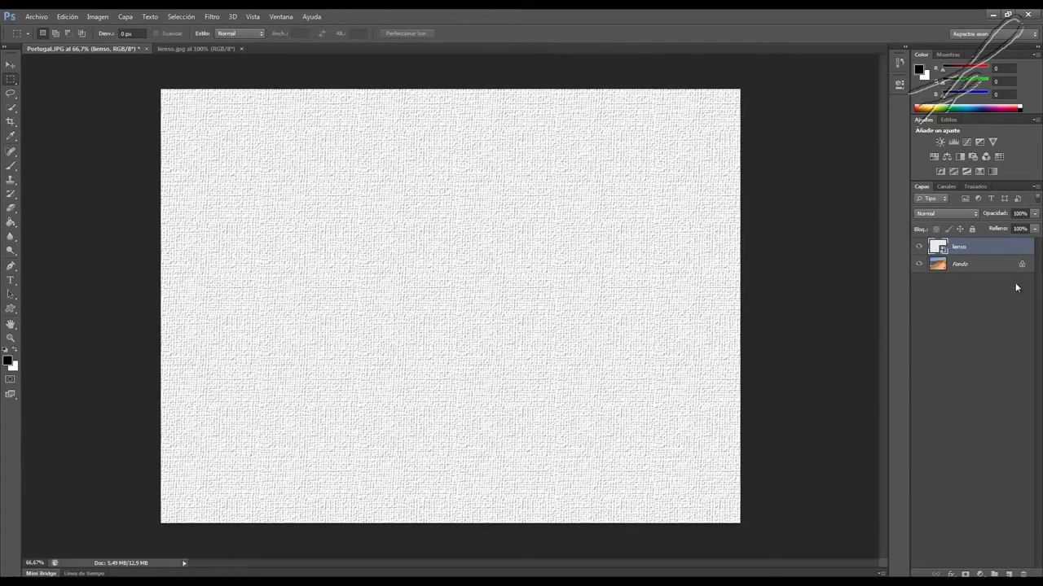
click(975, 214)
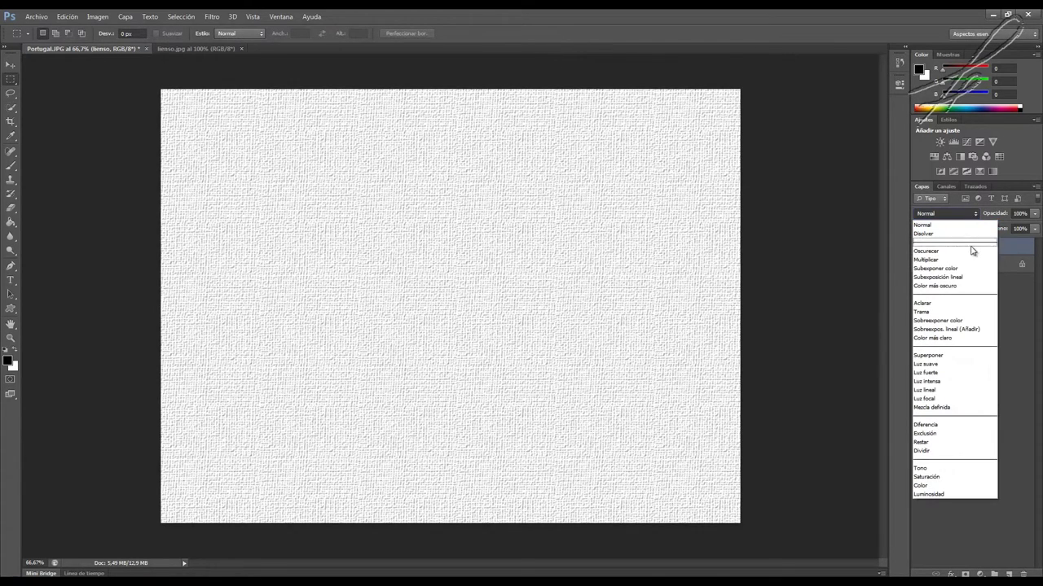
click(965, 259)
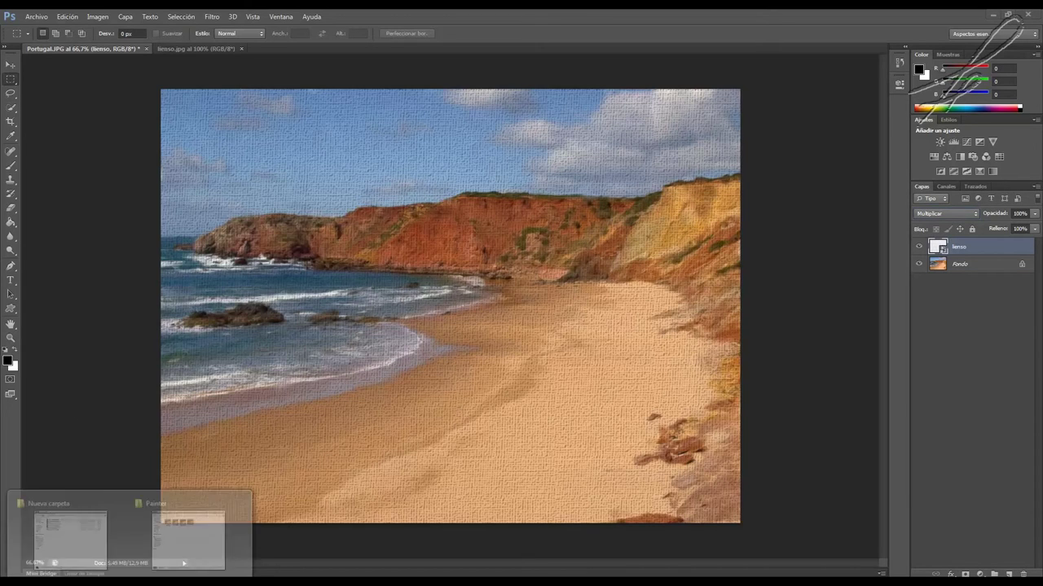
- View the original photo Algarve, Portugal.jpg from the Painter folder beside the textured painting for comparison, and minimize the viewer
click(184, 513)
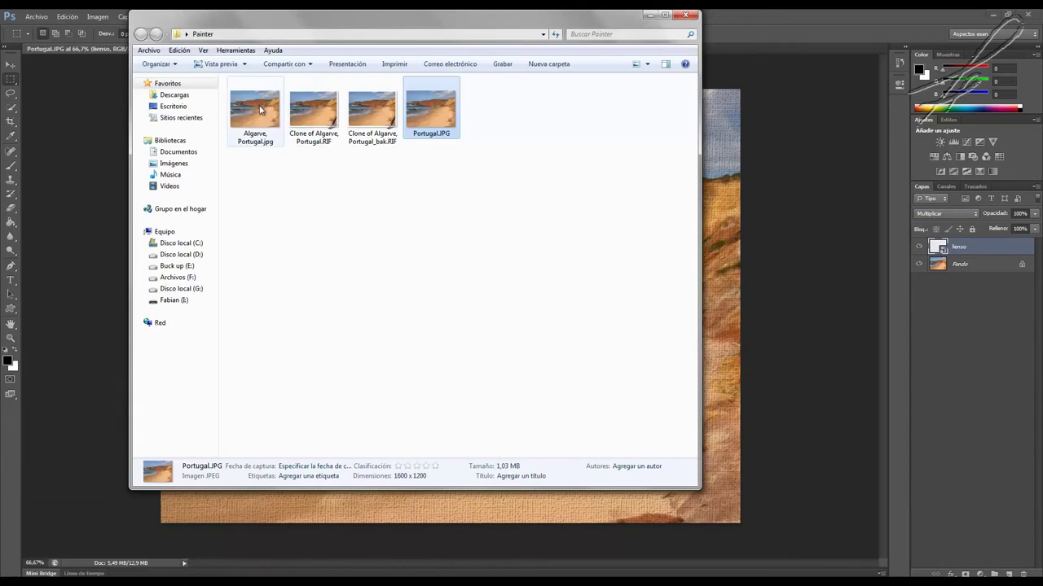
double_click(257, 109)
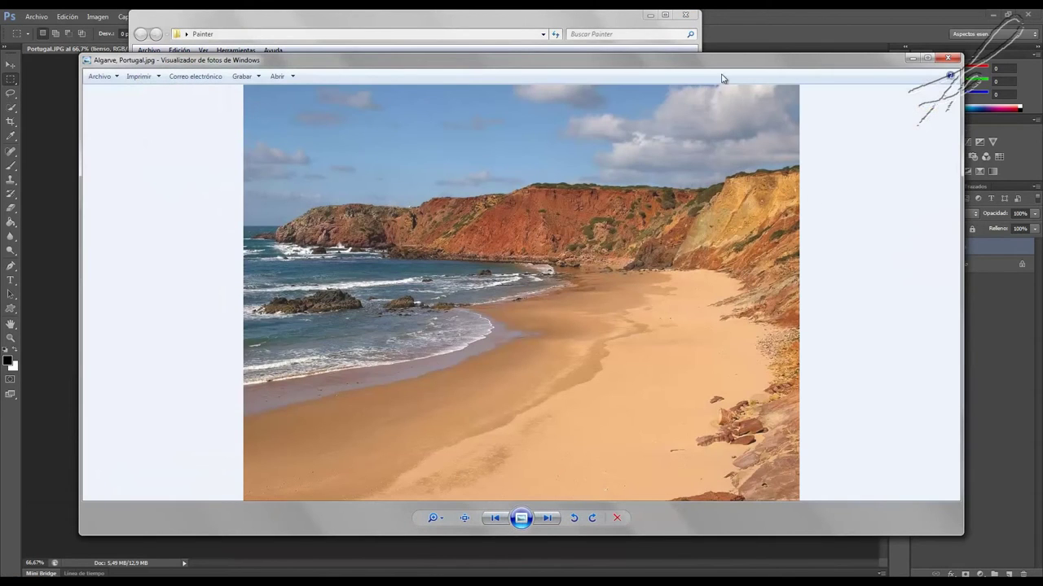
click(650, 15)
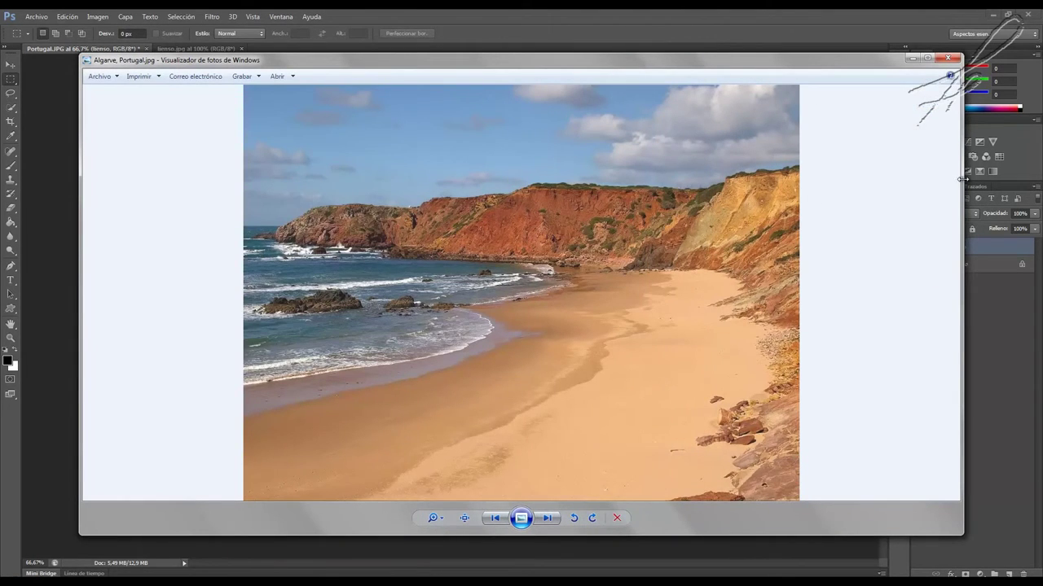
drag(962, 179, 654, 191)
drag(462, 63, 890, 81)
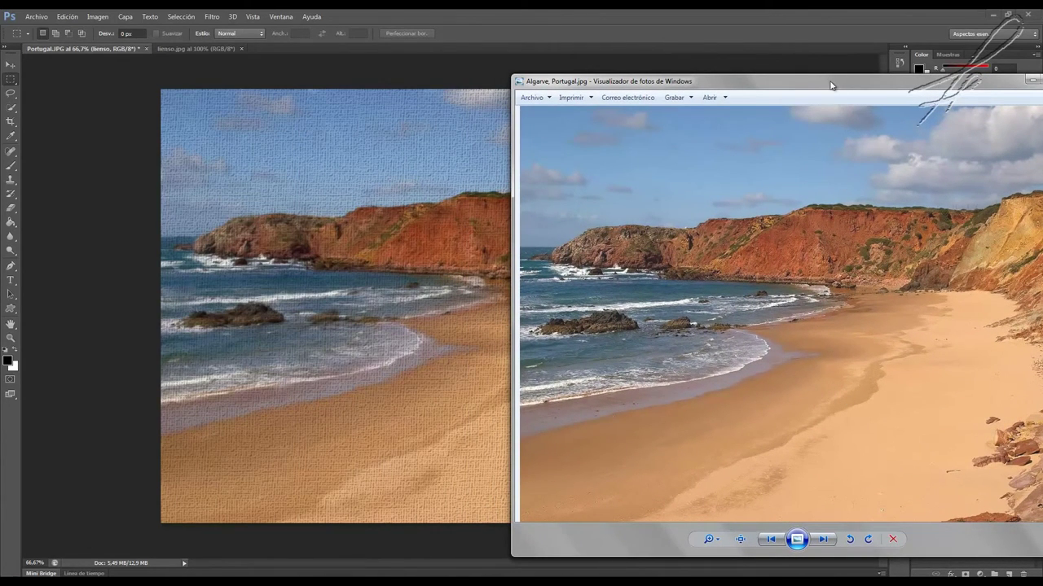
drag(831, 84, 669, 76)
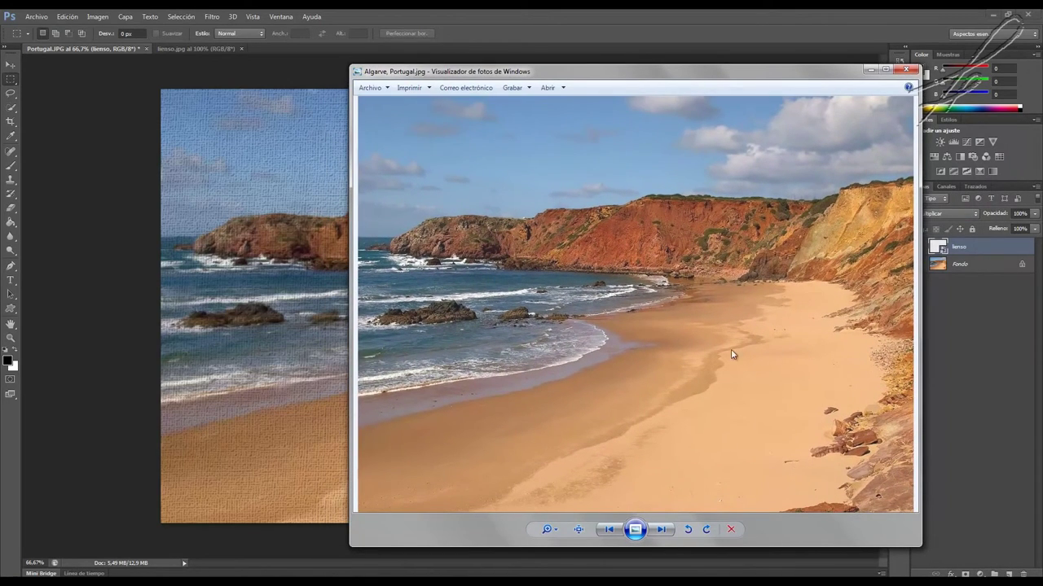
click(870, 69)
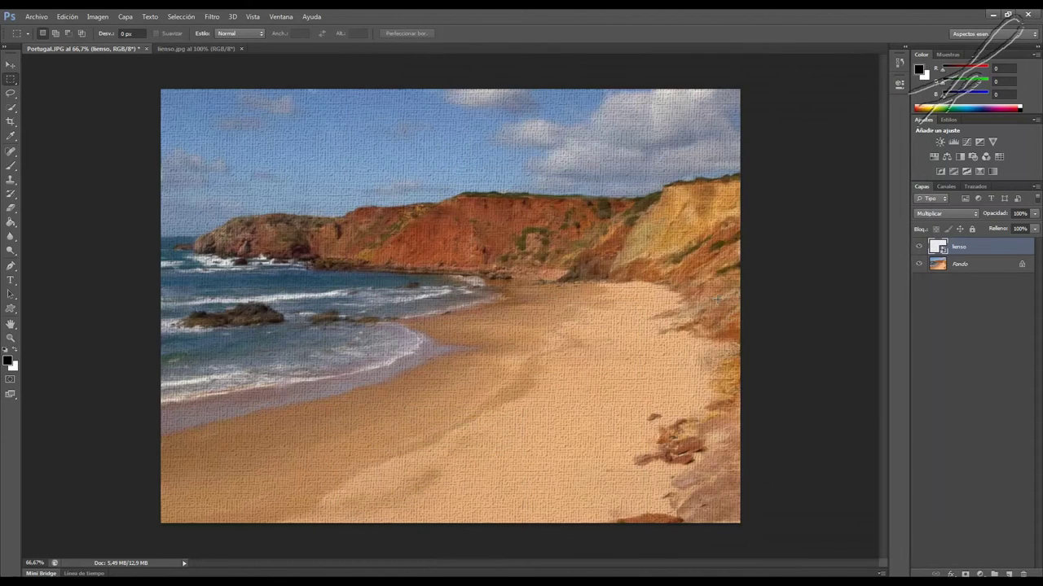